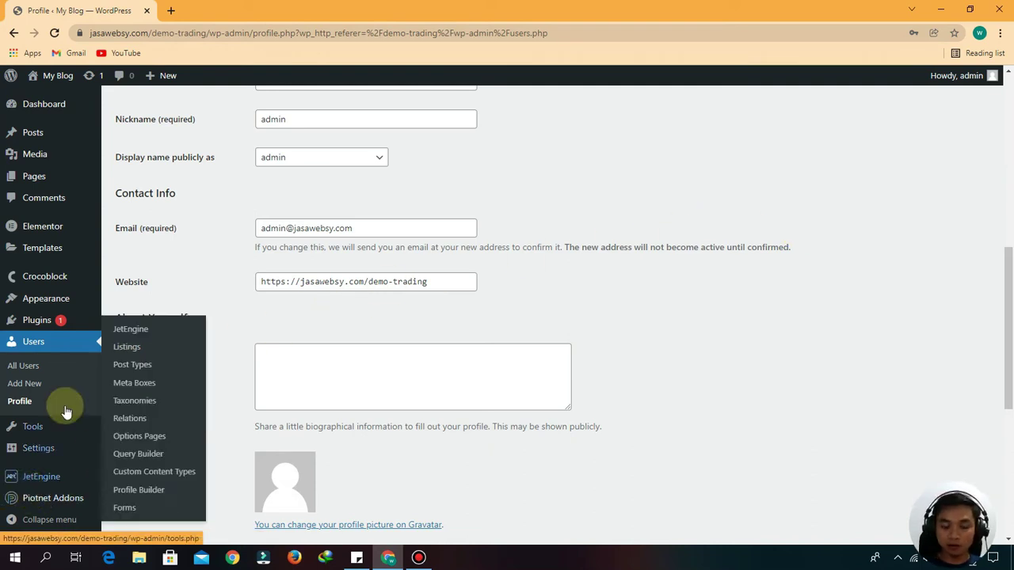
Examine the default fields on the admin user's profile page, from the personal options down to the application passwords section.
mouse_move(35, 296)
mouse_move(32, 489)
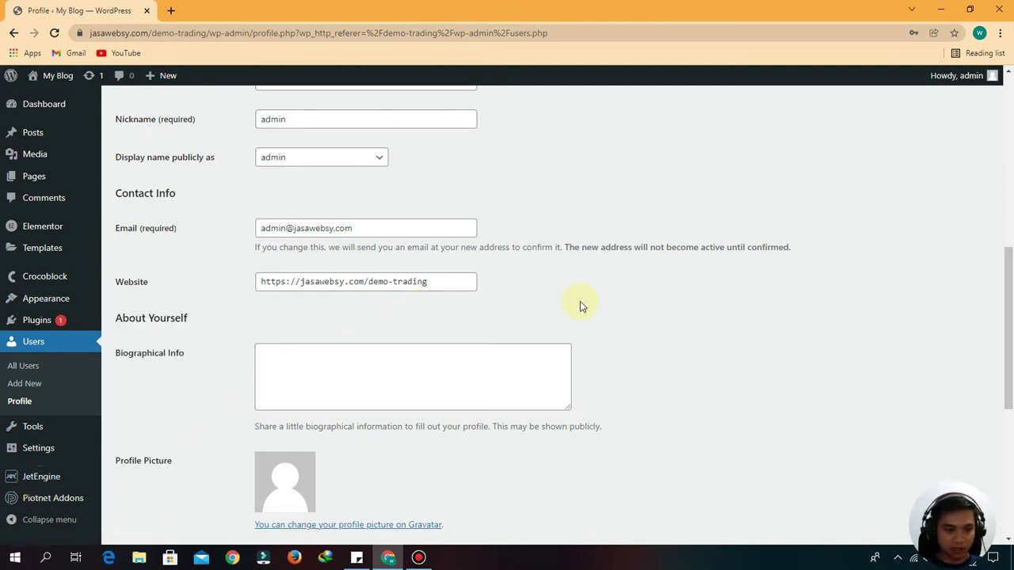
scroll(391, 337, "down", 3)
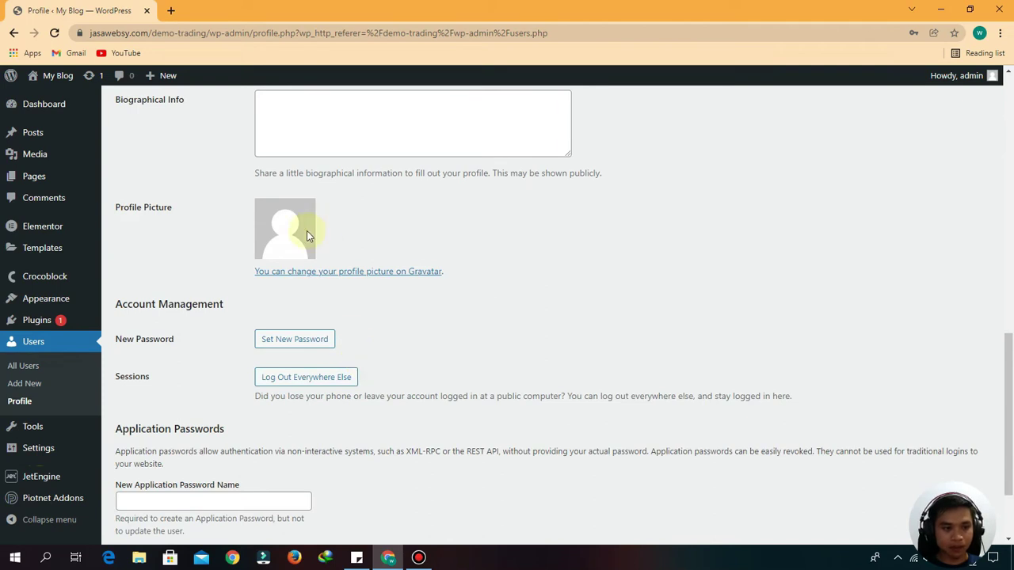
scroll(493, 346, "up", 4)
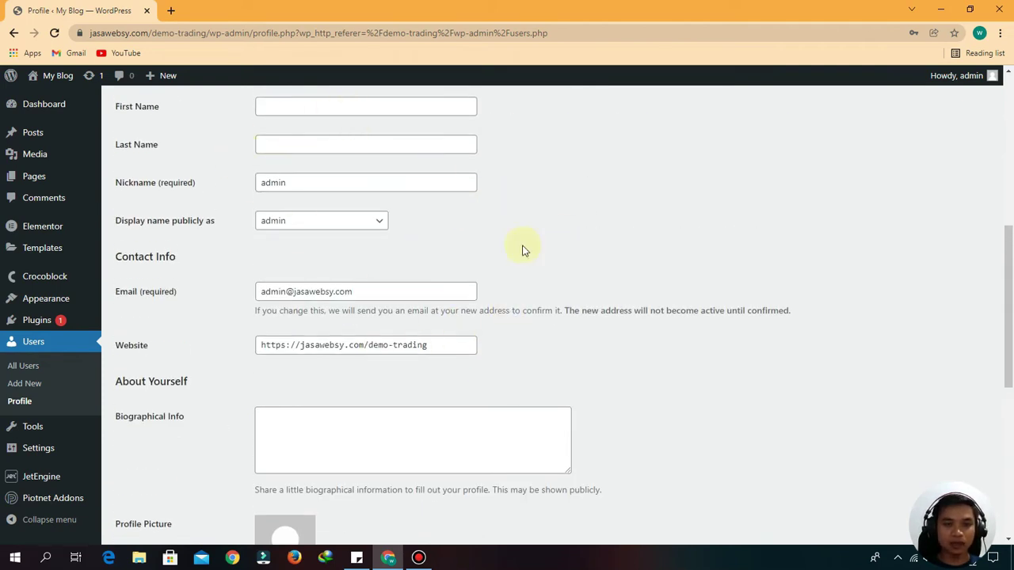
scroll(464, 286, "down", 1)
scroll(461, 388, "down", 2)
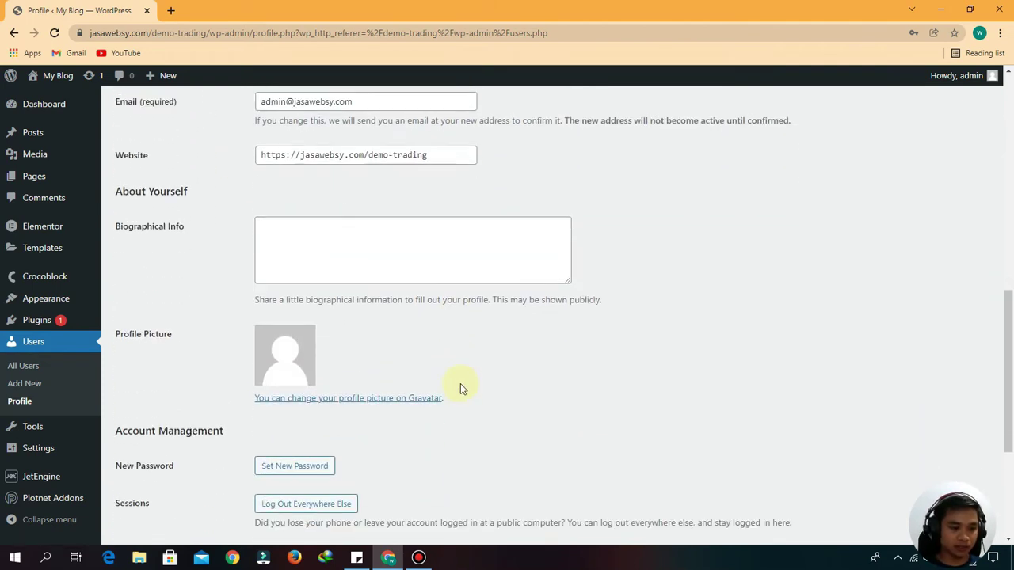
scroll(308, 348, "down", 3)
scroll(635, 288, "up", 10)
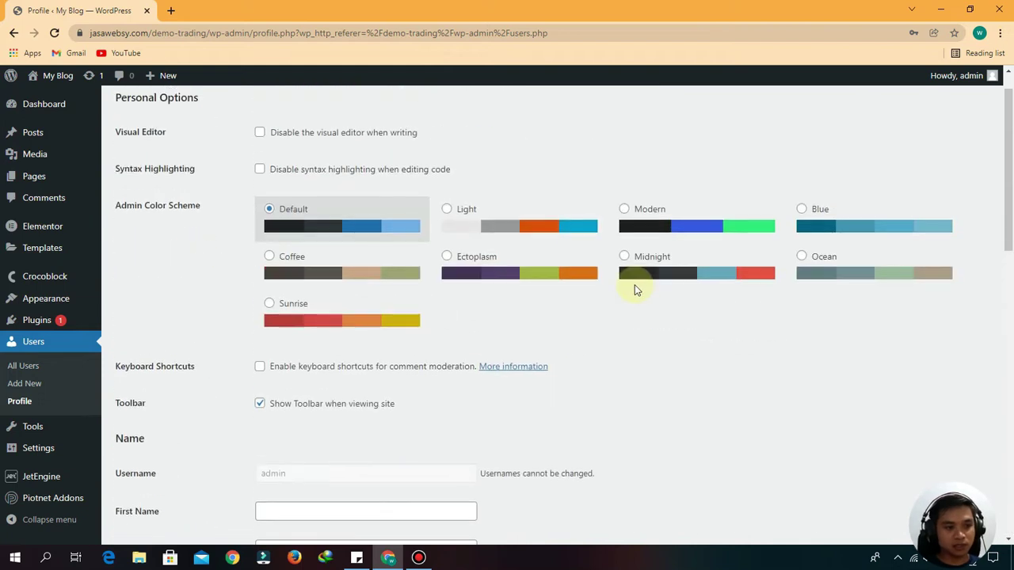
scroll(203, 198, "down", 4)
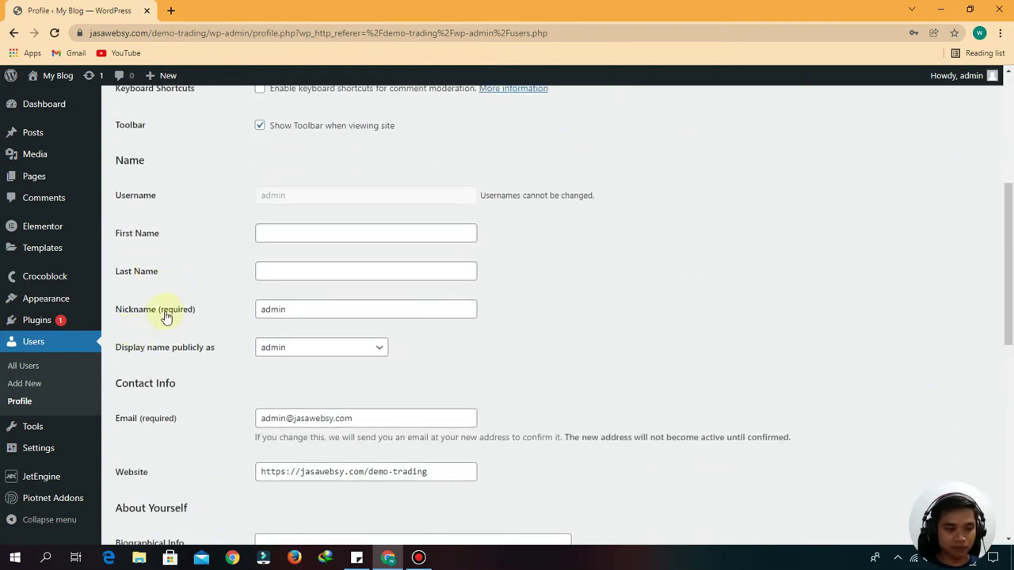
scroll(165, 316, "down", 2)
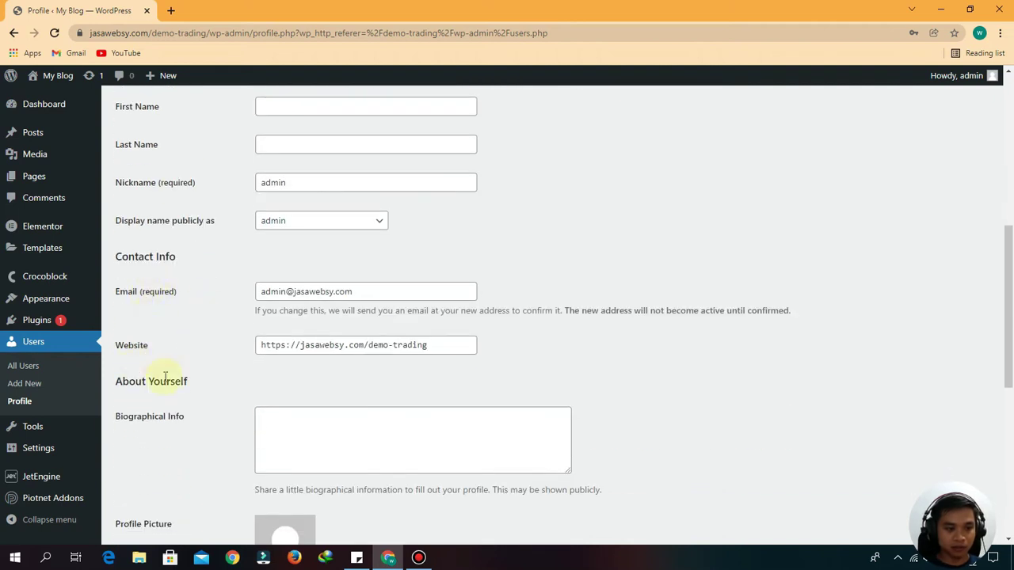
scroll(261, 373, "down", 4)
scroll(553, 422, "down", 2)
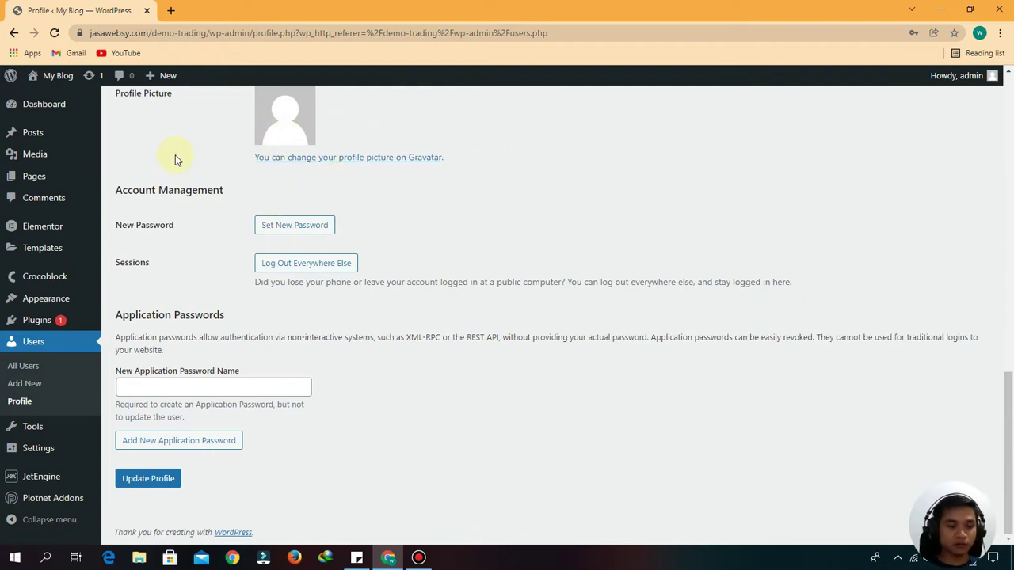
scroll(353, 215, "up", 3)
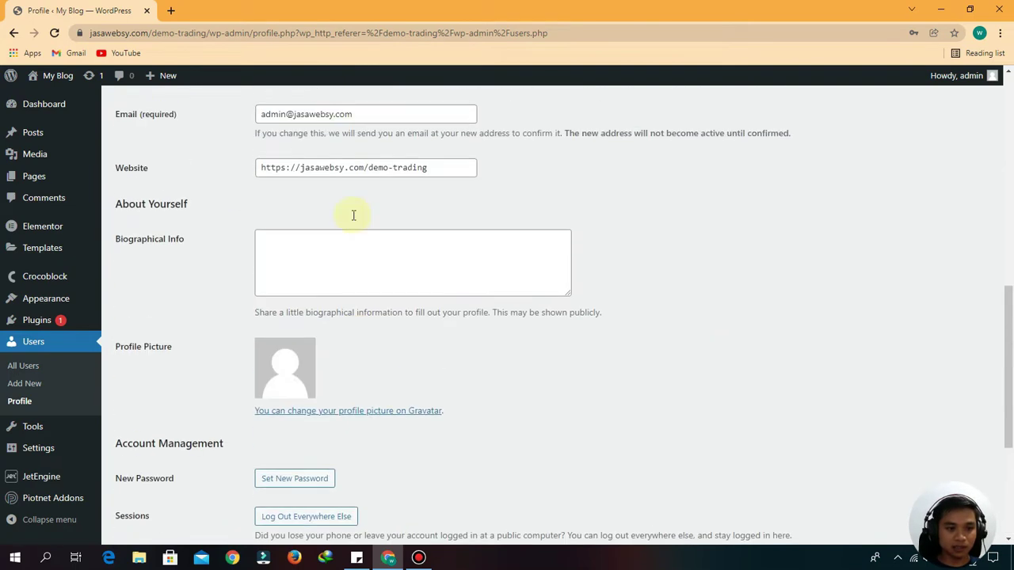
scroll(578, 252, "up", 3)
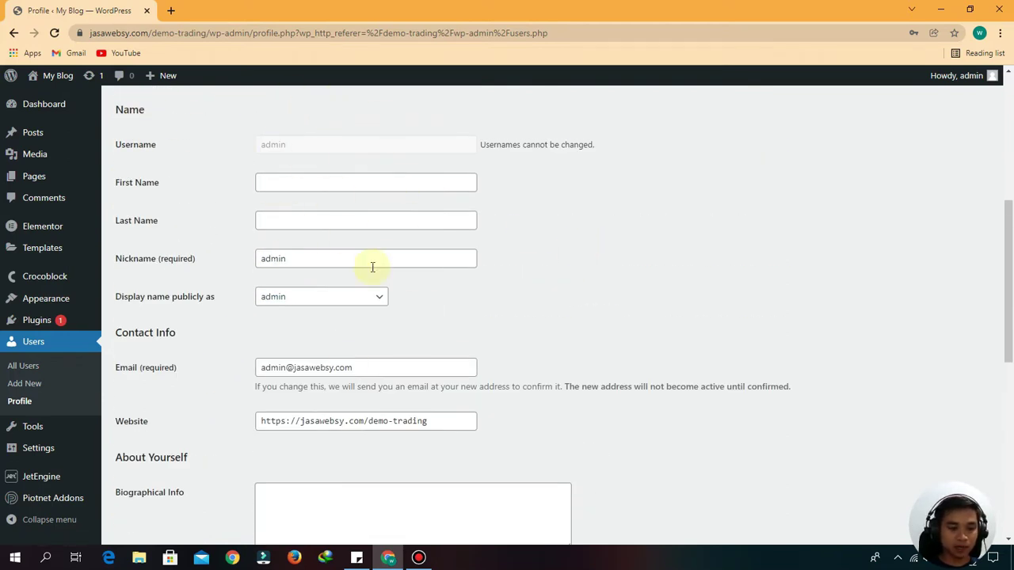
scroll(492, 331, "down", 6)
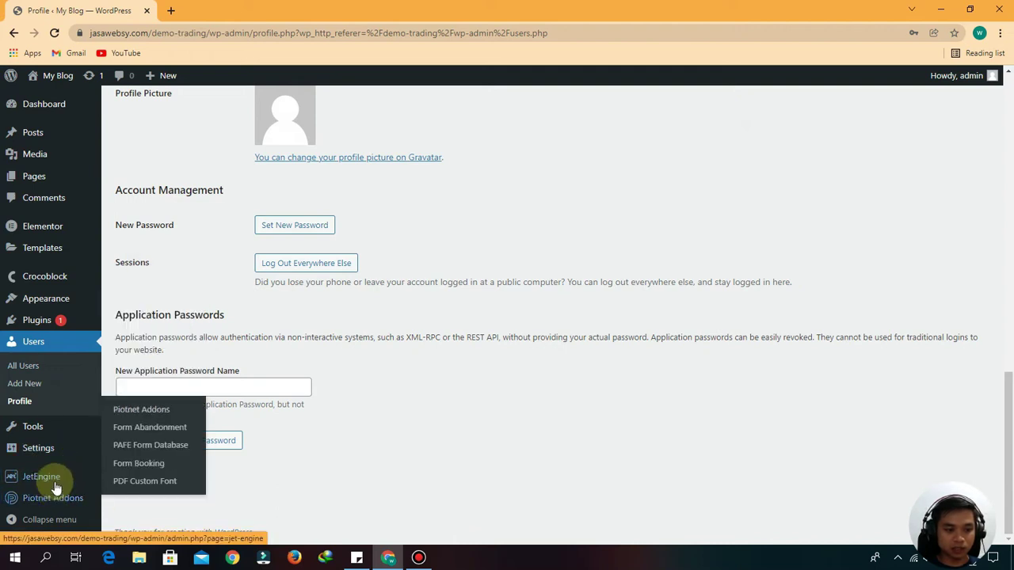
Start a new JetEngine meta box and title it "ACF User".
left_click(145, 357)
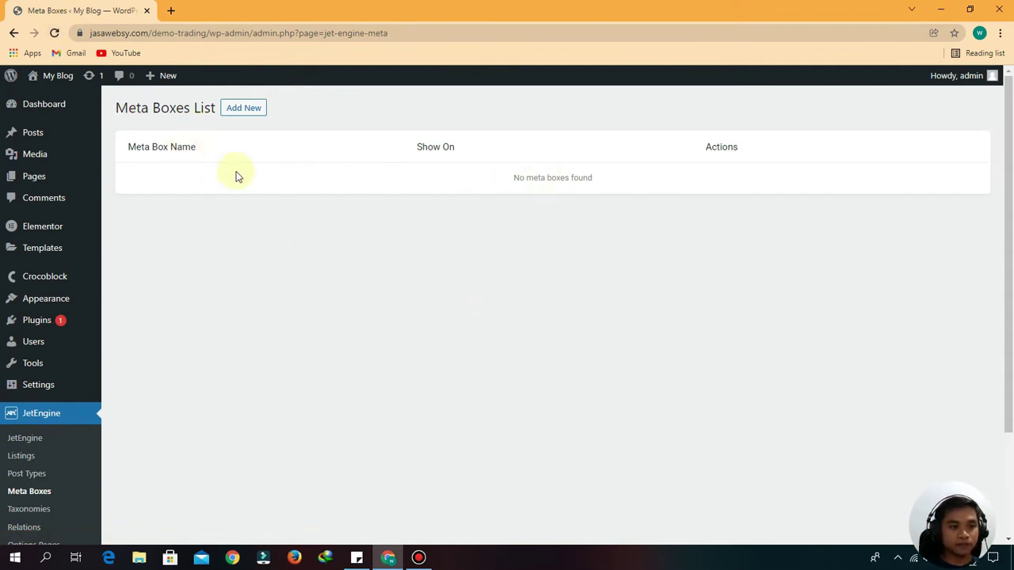
left_click(235, 111)
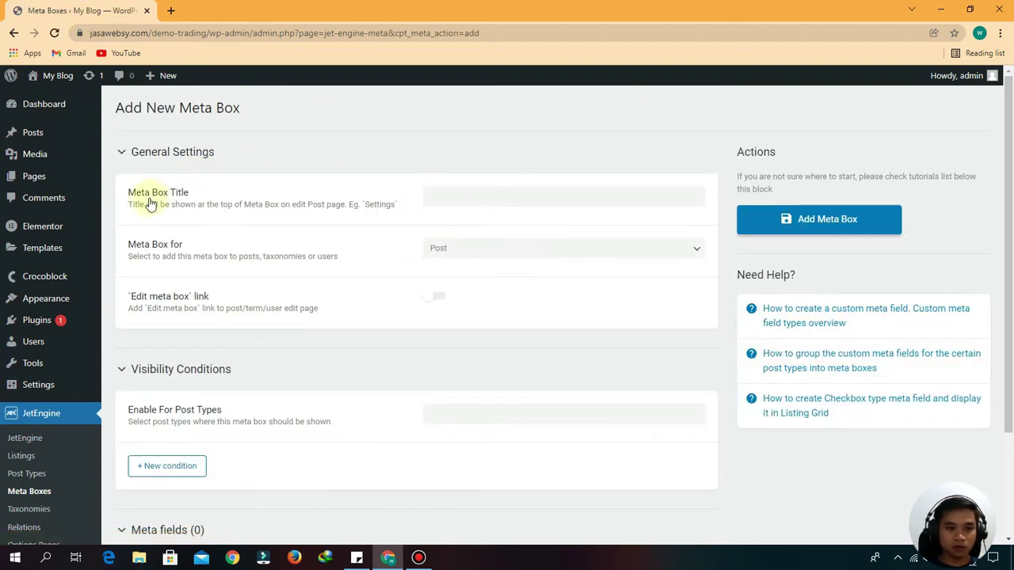
left_click(476, 200)
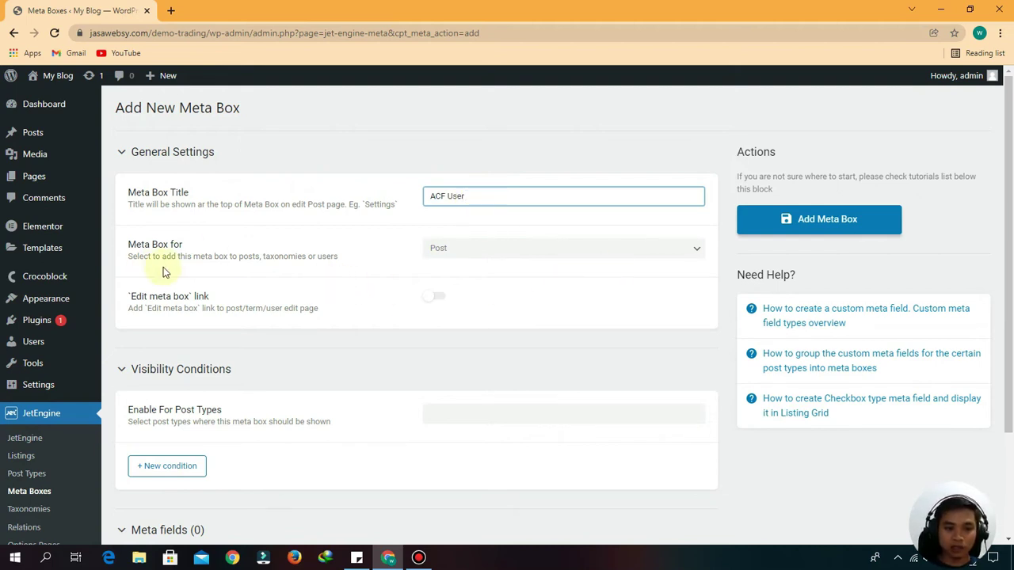
Assign the meta box to User and make it visible at Edit User & Profile.
left_click(528, 253)
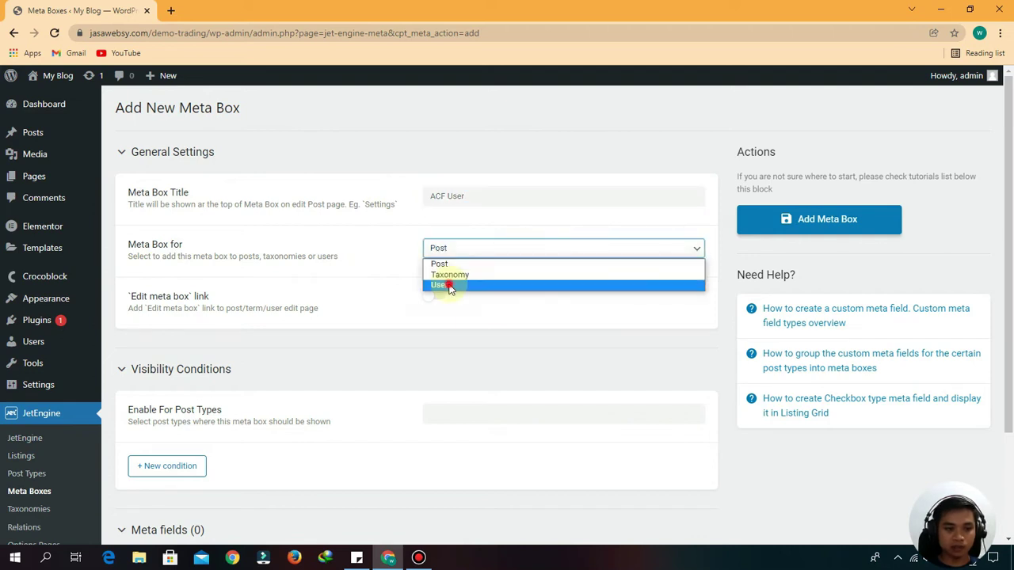
left_click(448, 287)
scroll(197, 341, "down", 3)
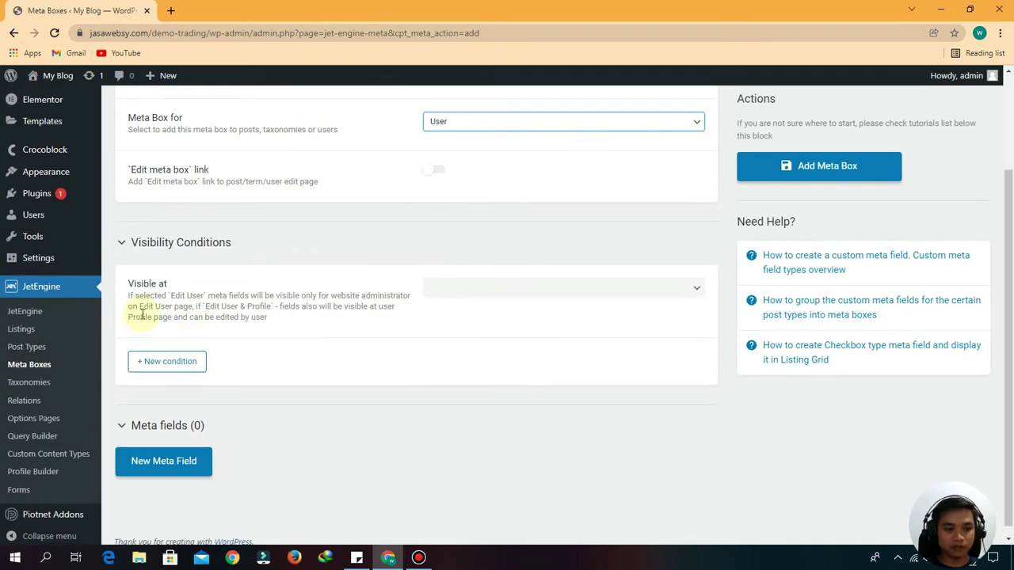
left_click(680, 294)
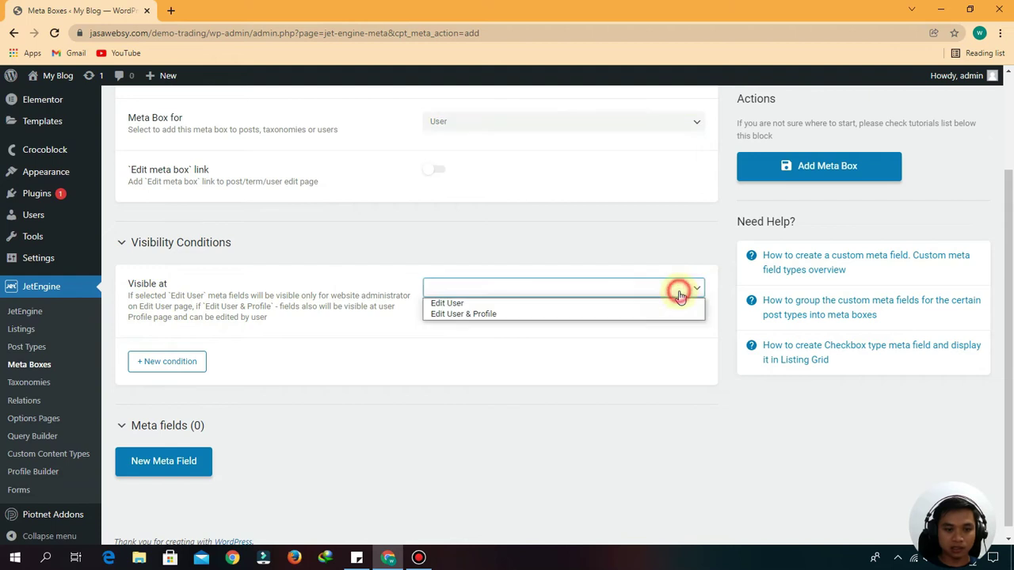
left_click(459, 315)
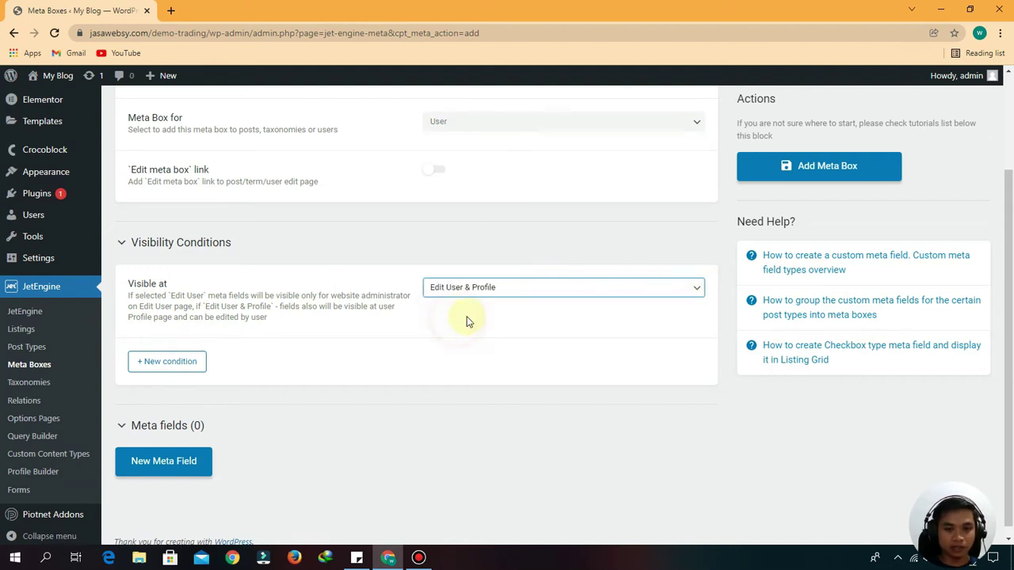
scroll(315, 404, "down", 1)
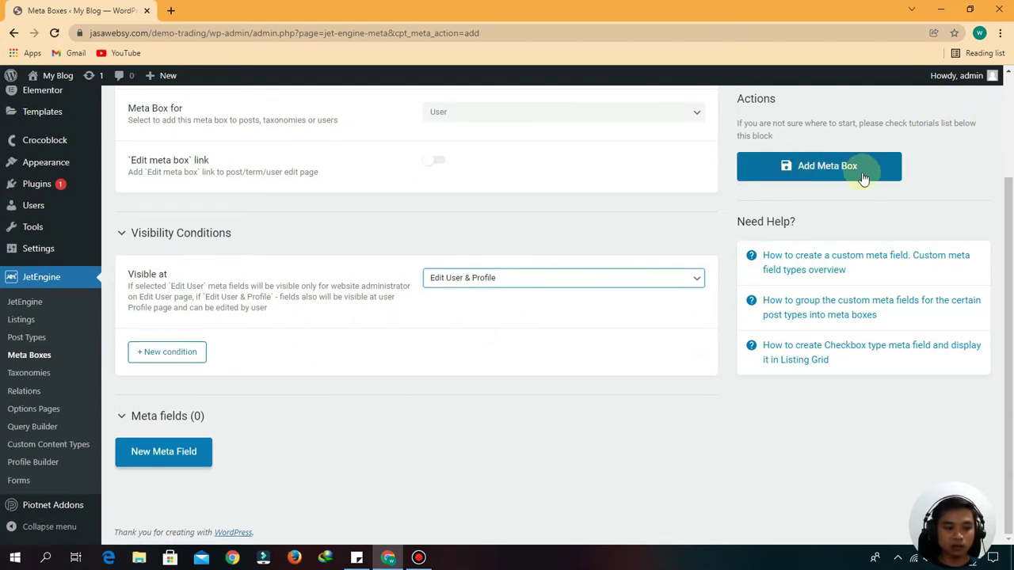
Add a meta field to the box with the label "Nama Lengkap" and the name/ID "nama-lengkap".
left_click(163, 452)
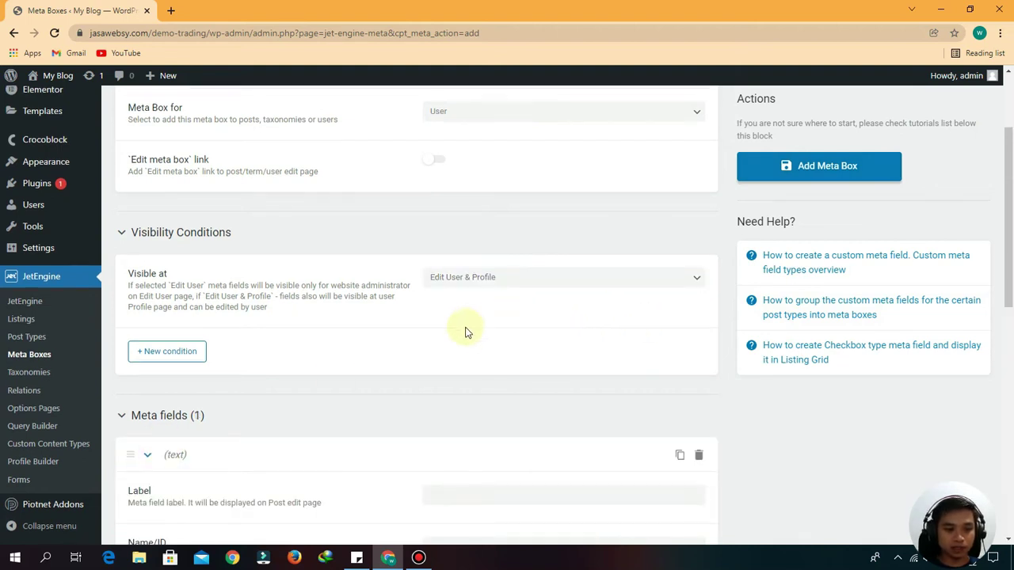
scroll(470, 327, "down", 3)
left_click(478, 244)
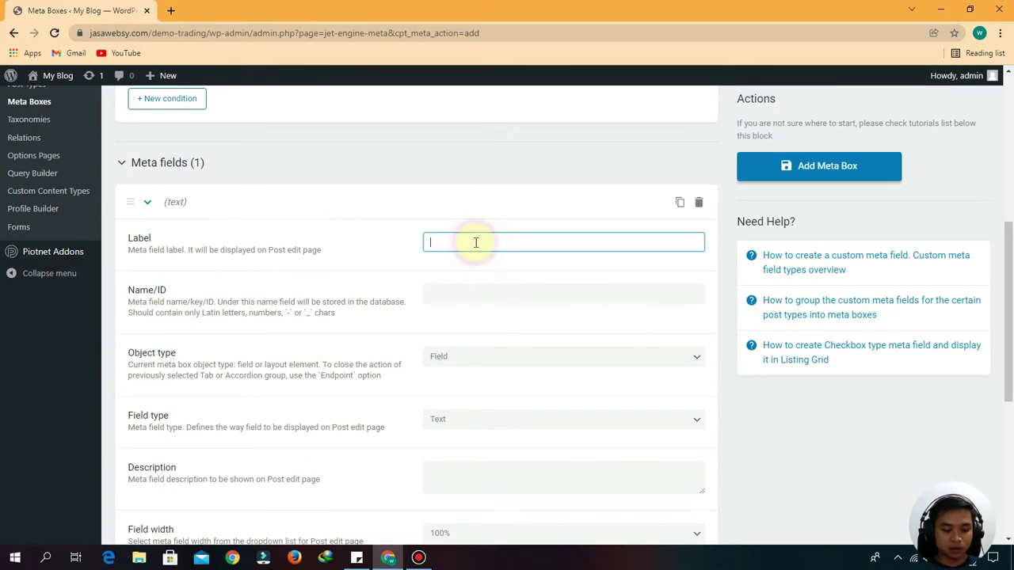
type("Nam")
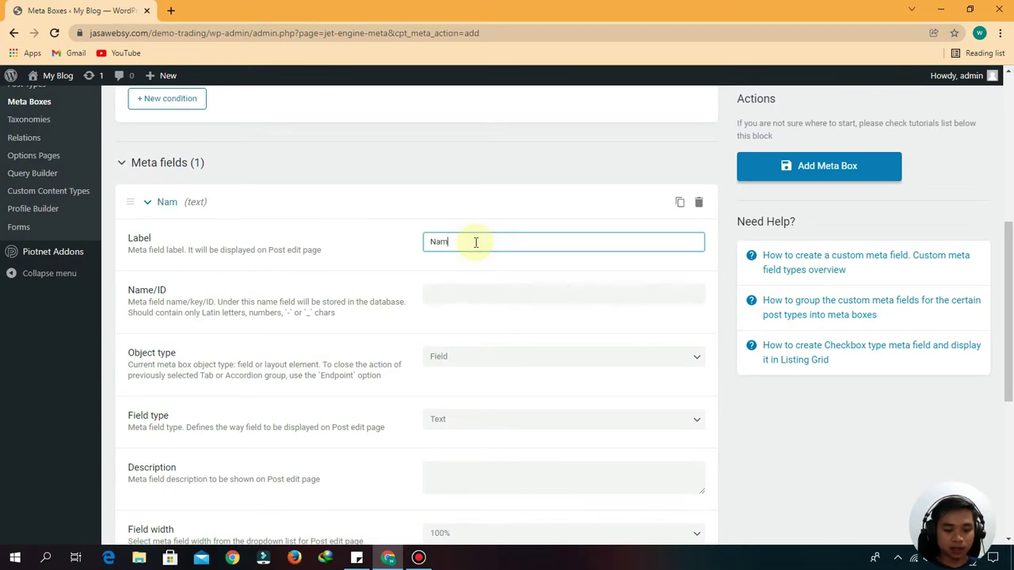
type("a Lengkap")
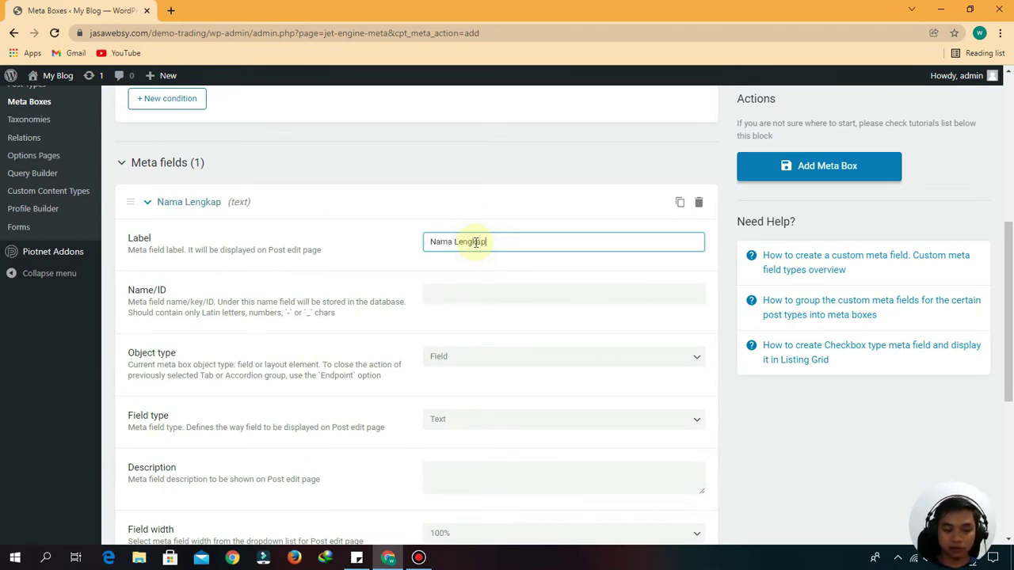
left_click(483, 292)
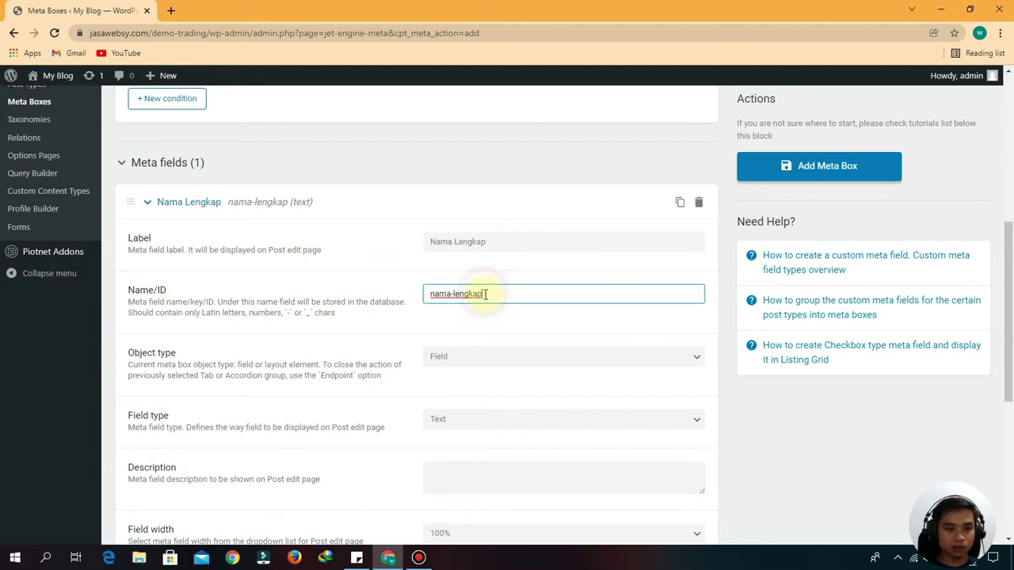
scroll(484, 299, "down", 2)
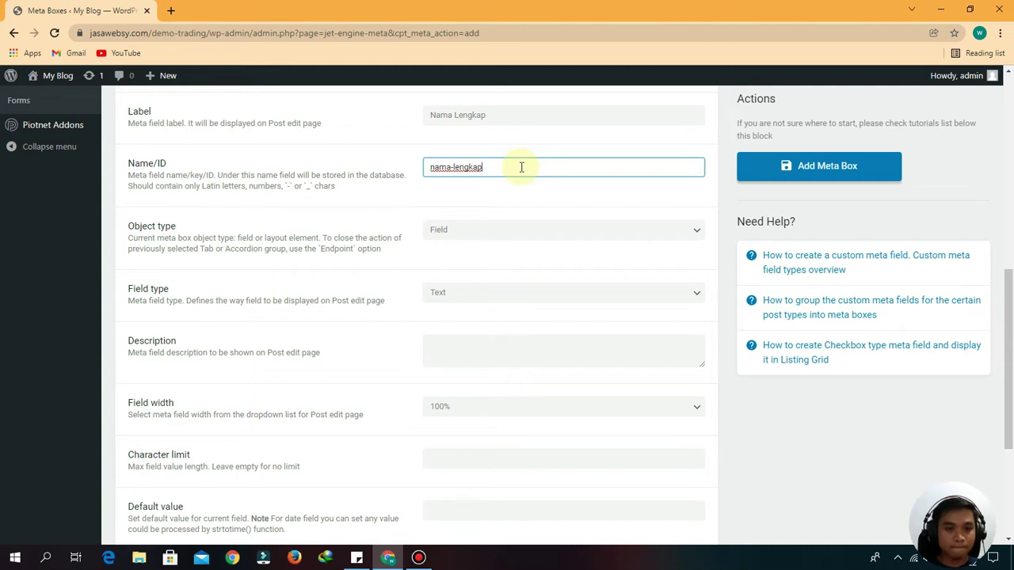
left_click_drag(507, 166, 443, 167)
left_click(437, 167)
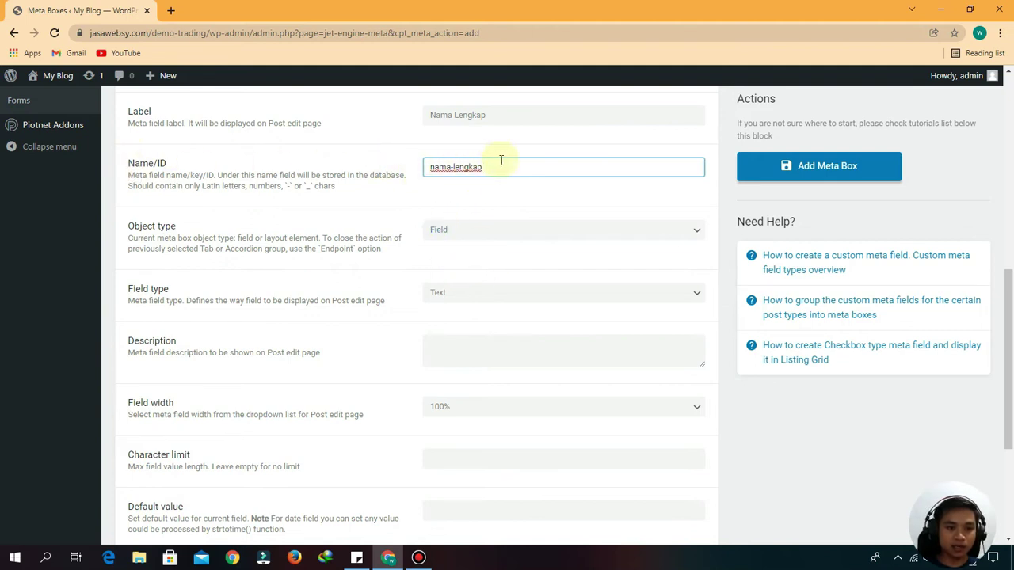
left_click_drag(501, 169, 431, 169)
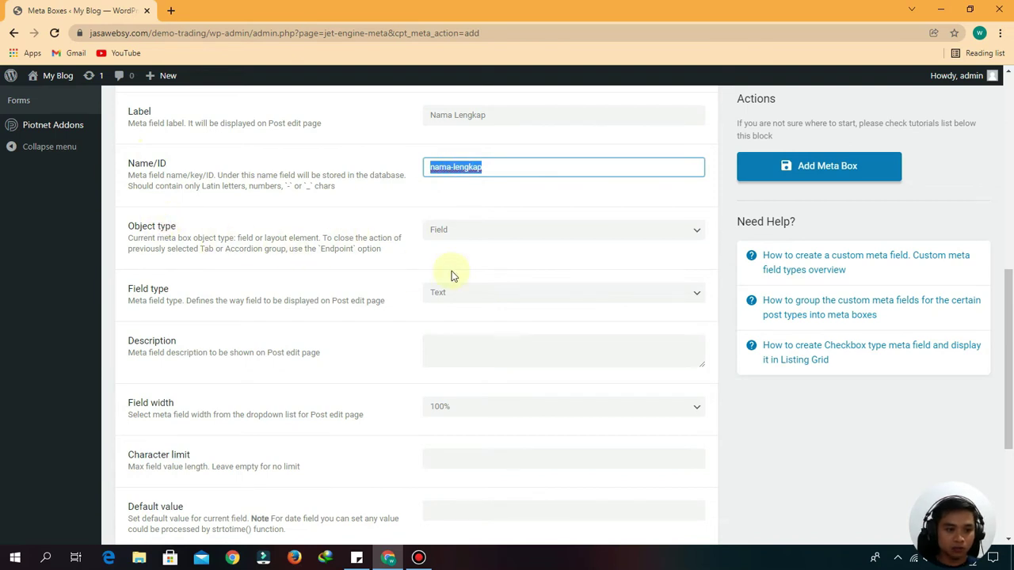
Choose Text as the Nama Lengkap field's type and enter the description "Masukkan Nama Lengkap User".
left_click(486, 293)
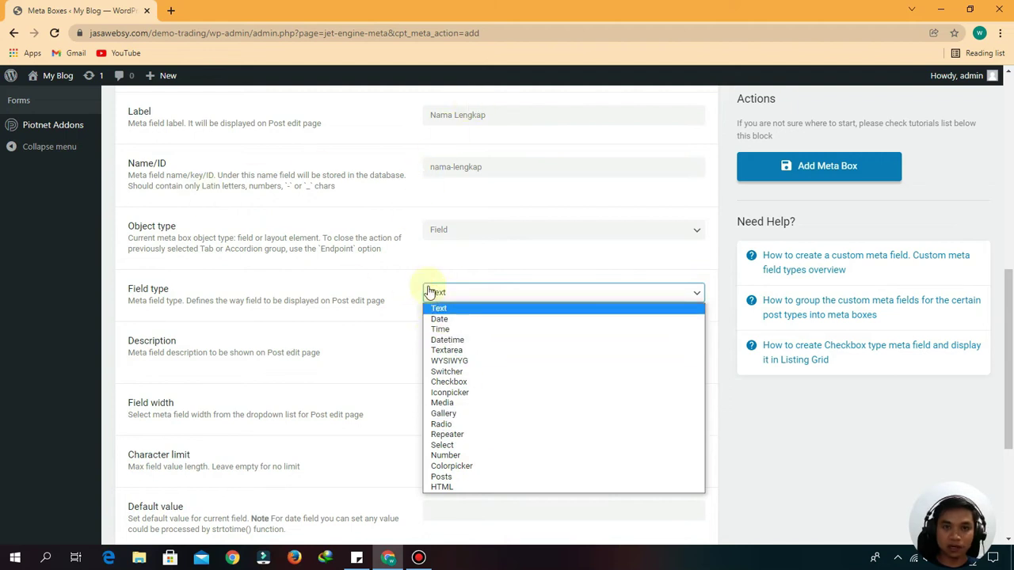
left_click(441, 308)
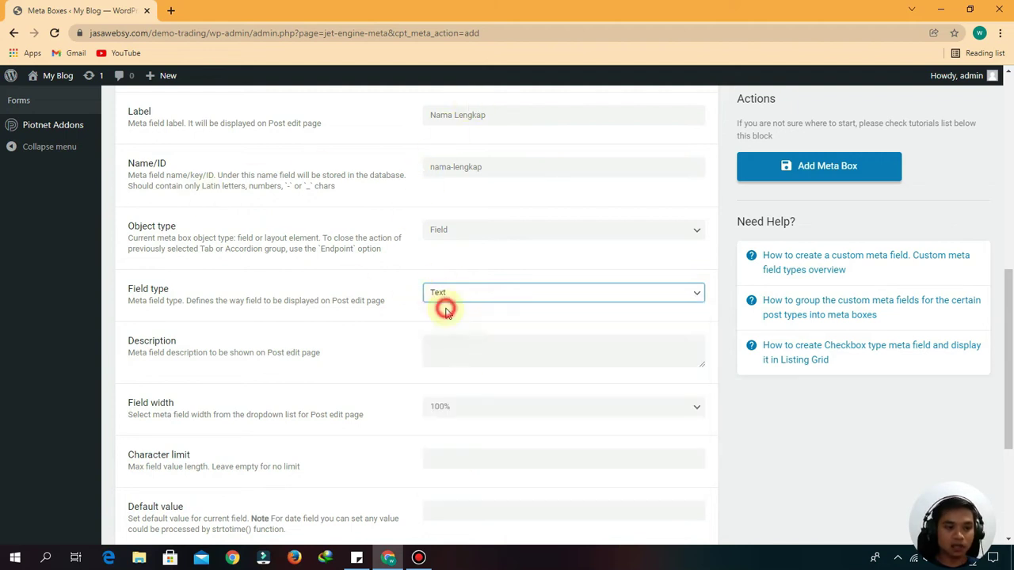
scroll(316, 319, "down", 3)
left_click(467, 153)
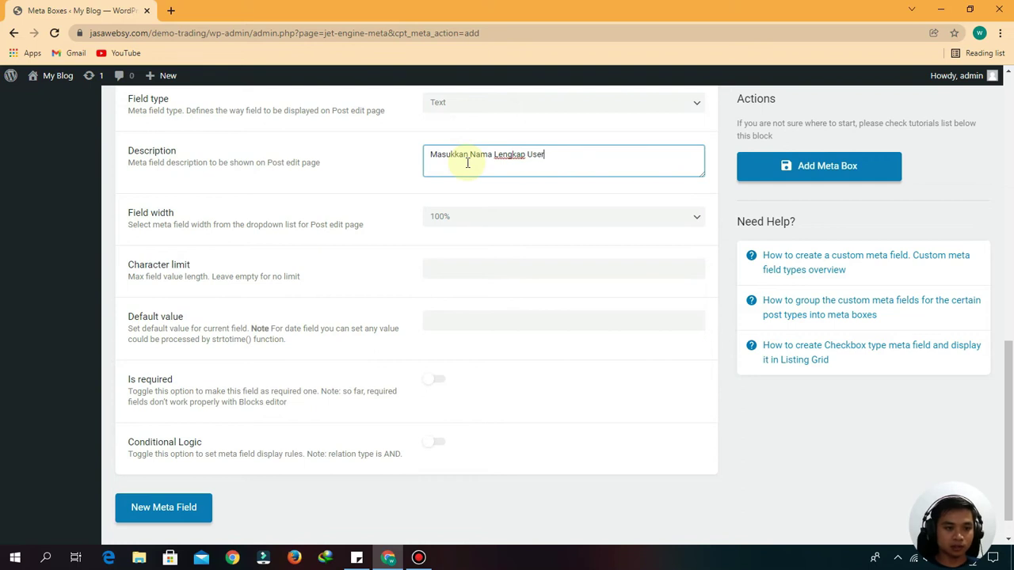
Choose 100% as the field width of the Nama Lengkap field.
scroll(317, 238, "down", 1)
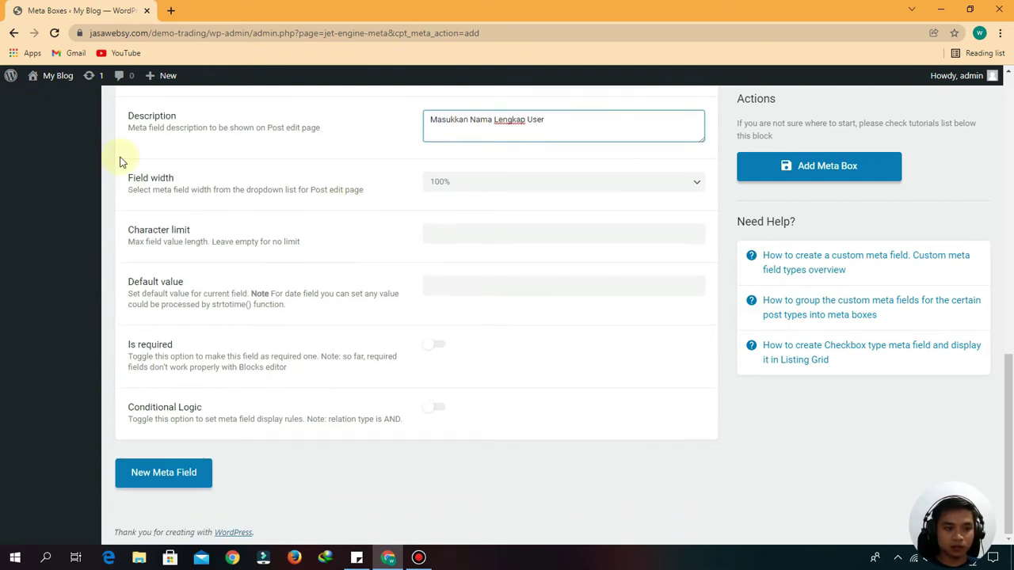
left_click(502, 181)
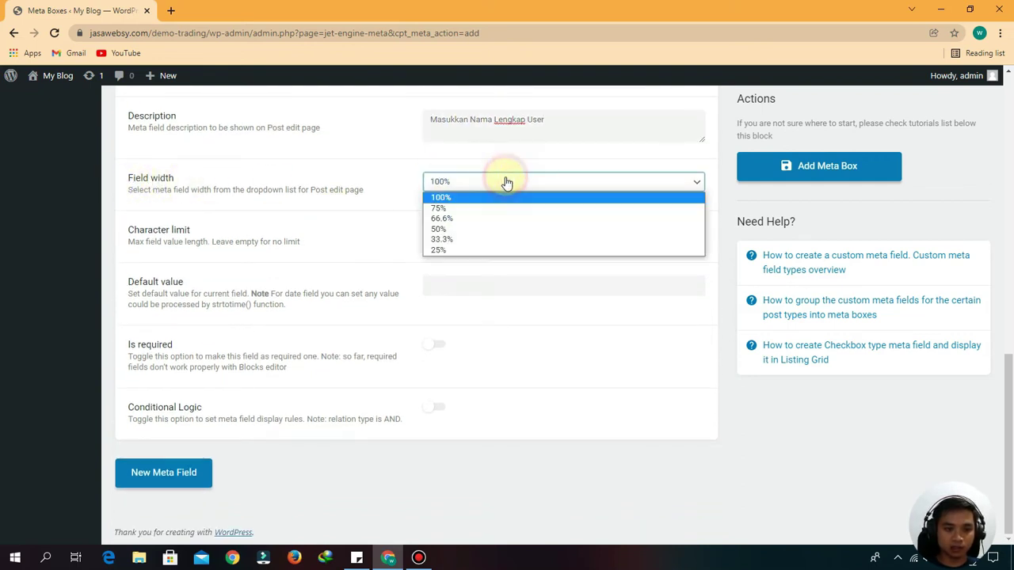
left_click(441, 198)
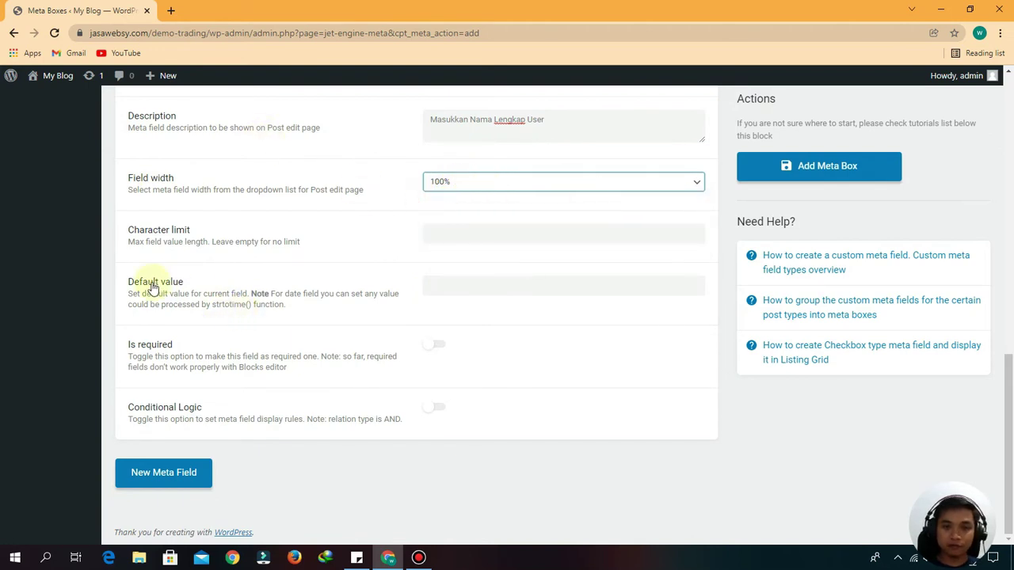
left_click(504, 289)
scroll(516, 272, "up", 3)
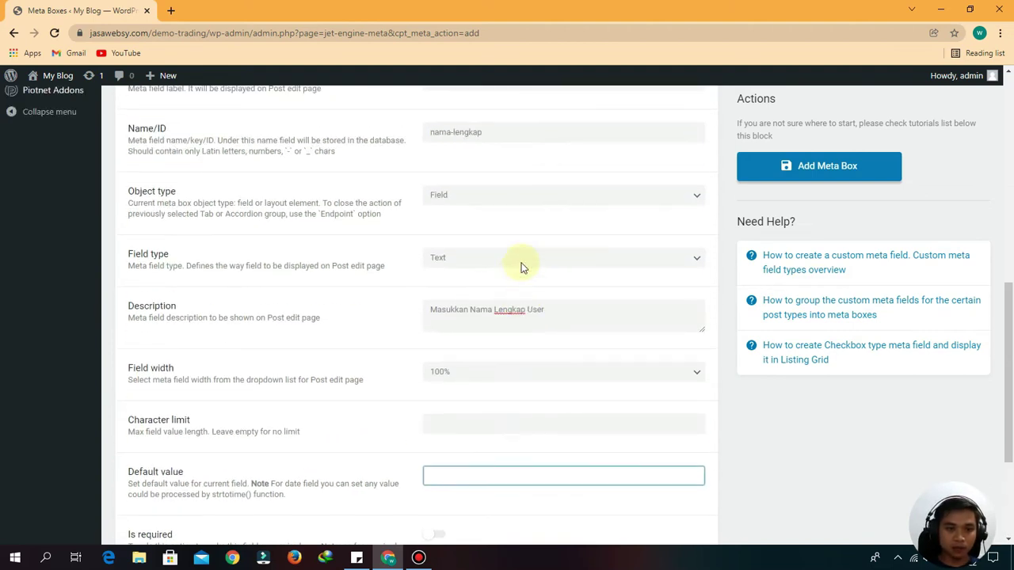
scroll(467, 276, "up", 3)
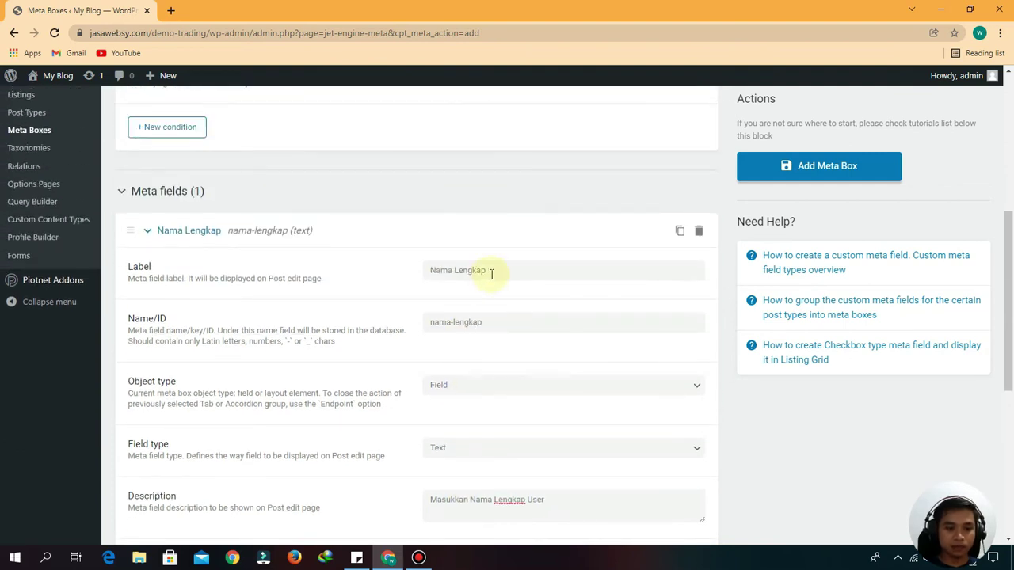
Switch the Nama Lengkap field's required option on and back off, and save the new meta box.
scroll(491, 277, "down", 3)
scroll(445, 464, "down", 1)
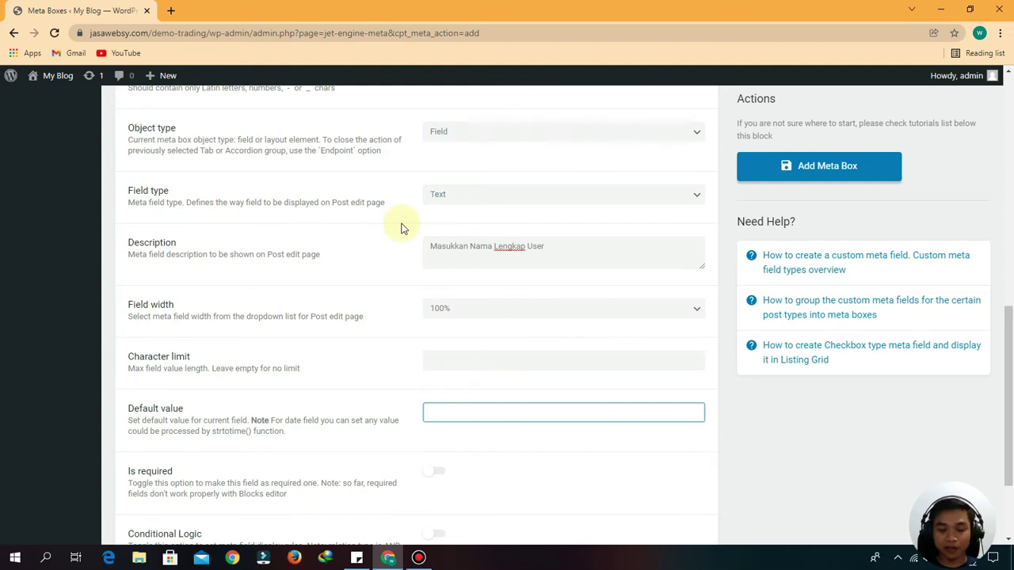
scroll(428, 277, "down", 1)
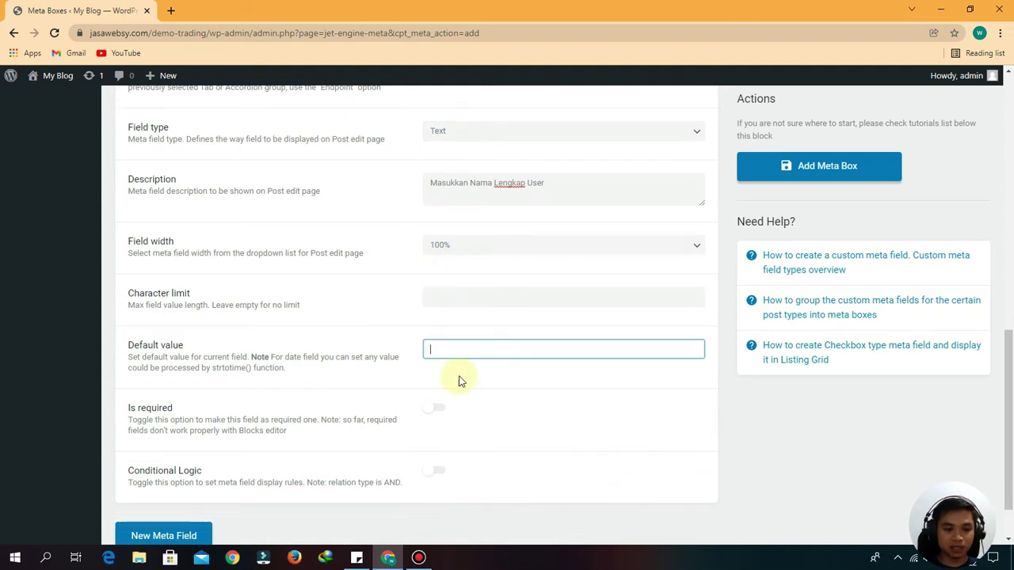
left_click(438, 348)
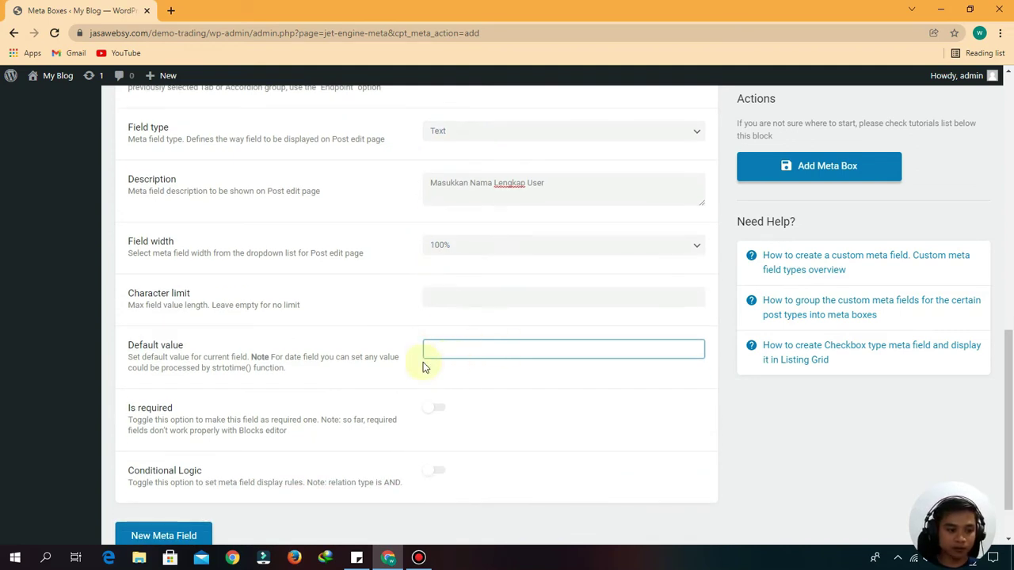
scroll(400, 373, "down", 1)
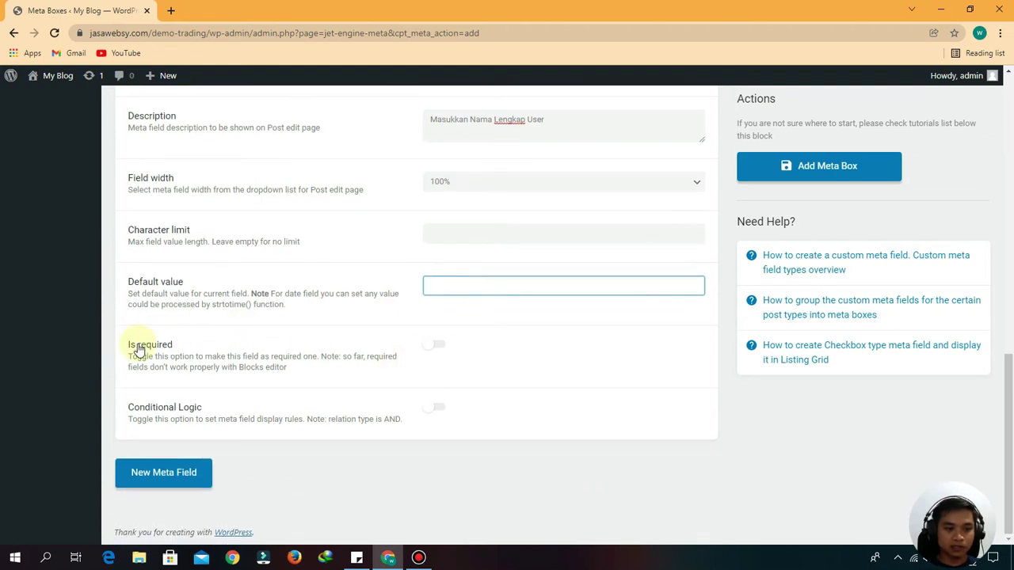
left_click(434, 351)
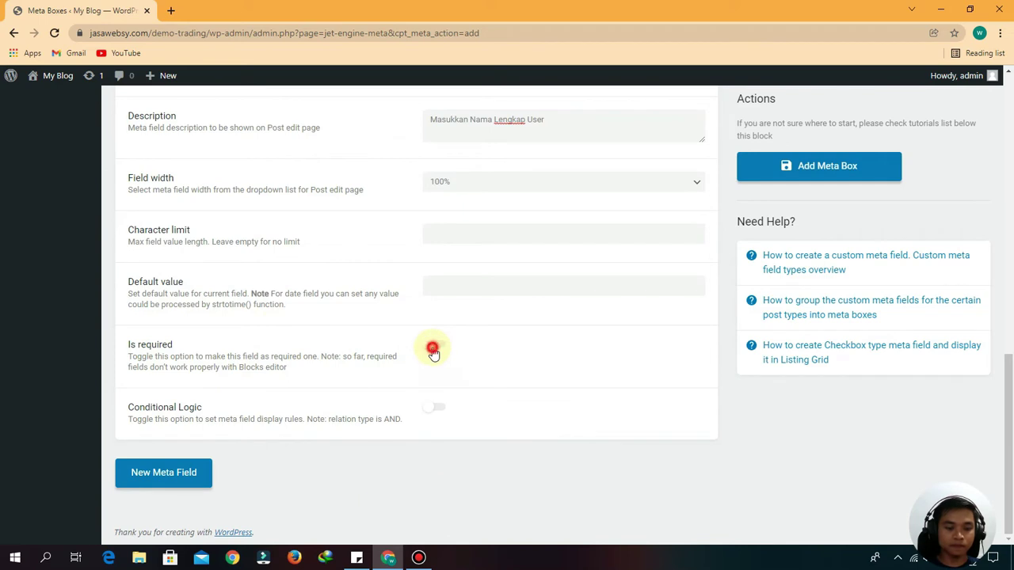
scroll(590, 317, "up", 4)
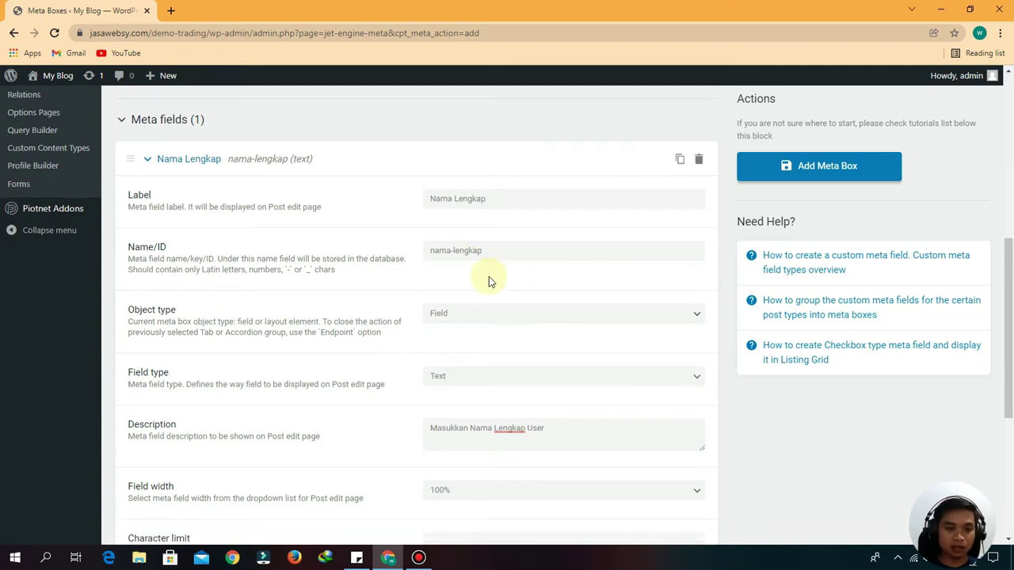
scroll(486, 277, "down", 4)
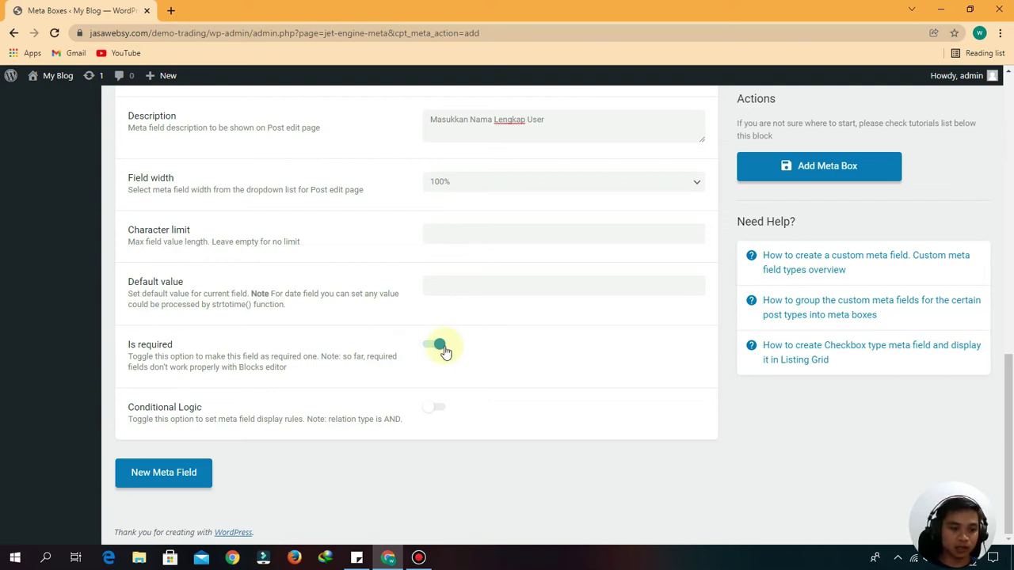
left_click(436, 349)
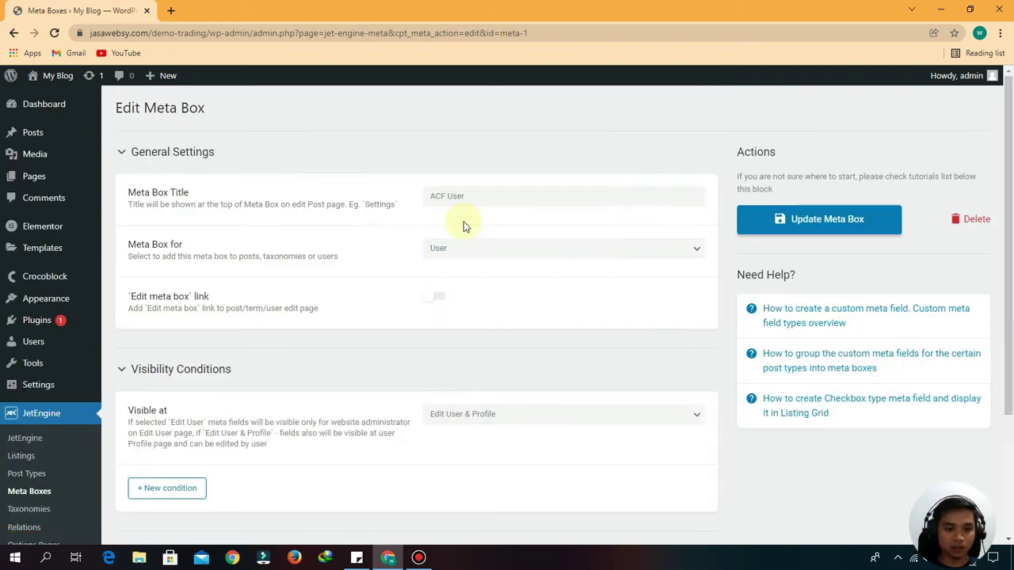
scroll(586, 330, "down", 3)
scroll(586, 331, "up", 3)
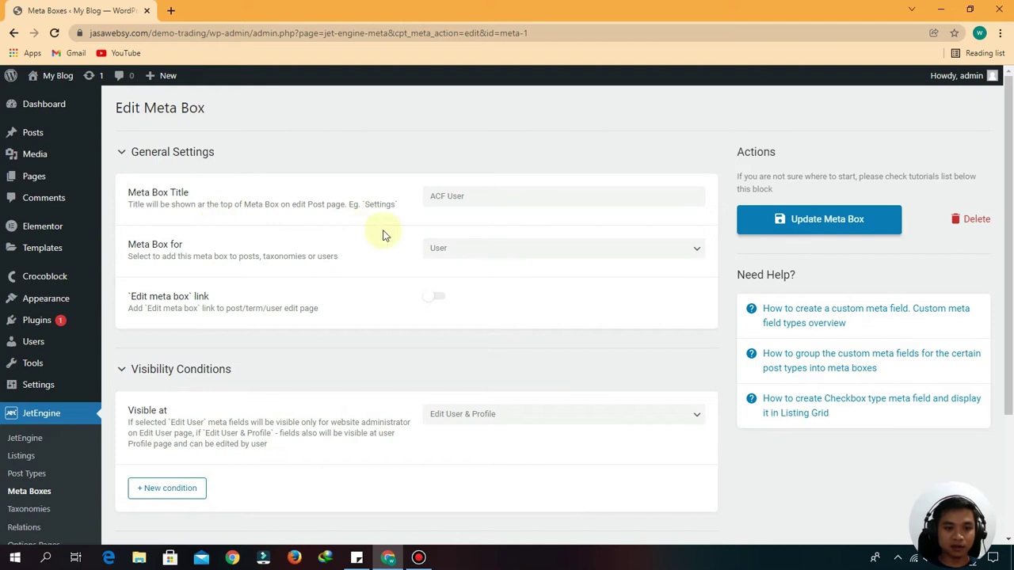
scroll(472, 244, "down", 3)
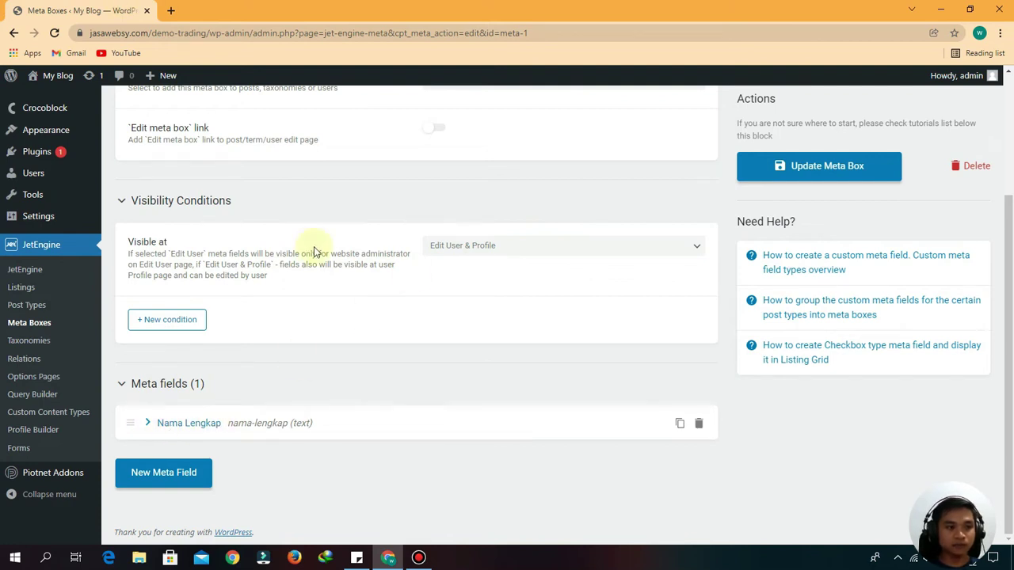
scroll(339, 256, "up", 3)
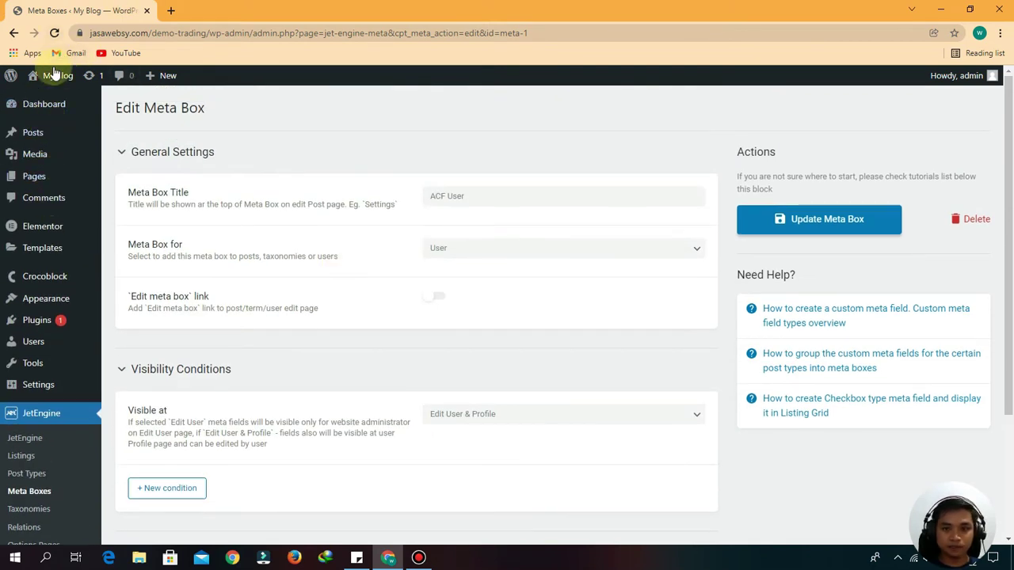
Open the list of all WordPress users in a new browser tab.
mouse_move(966, 76)
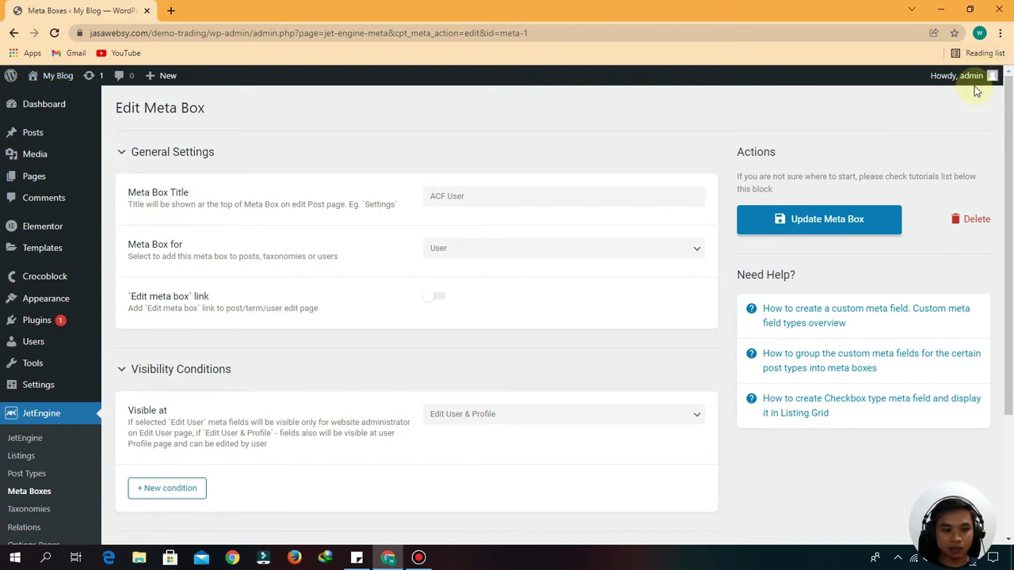
scroll(4, 396, "down", 2)
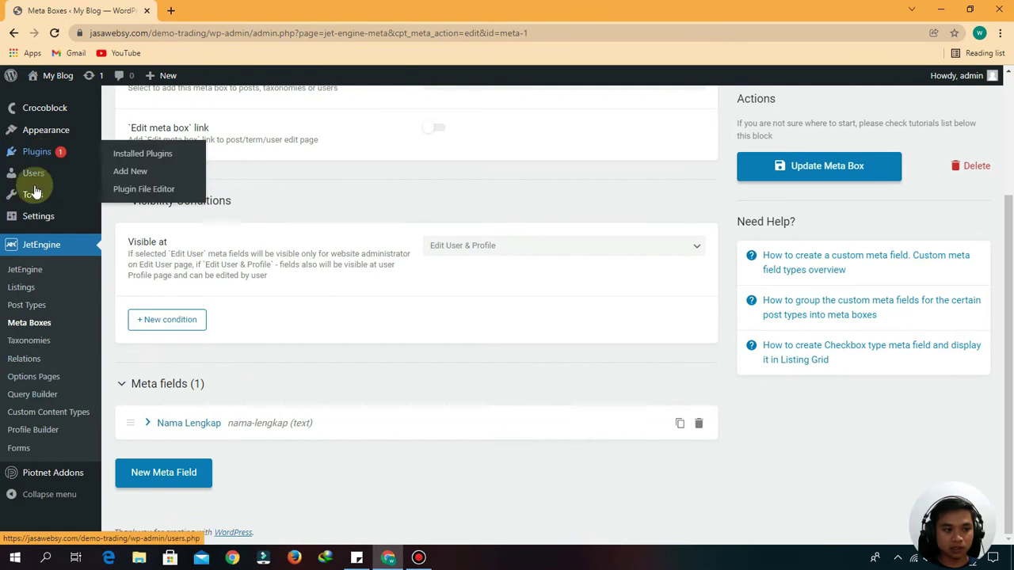
mouse_move(33, 175)
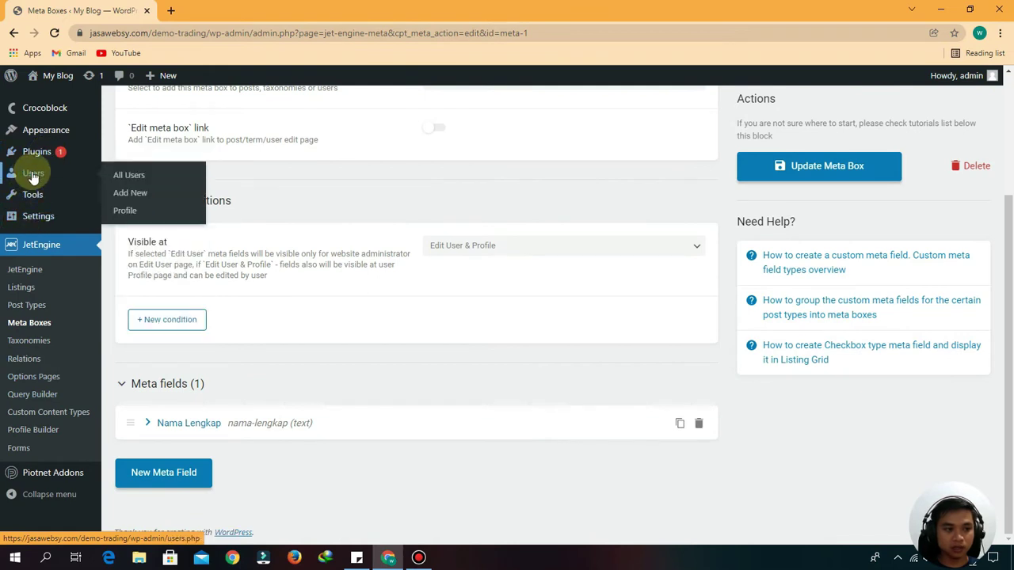
right_click(125, 176)
left_click(156, 187)
left_click(190, 11)
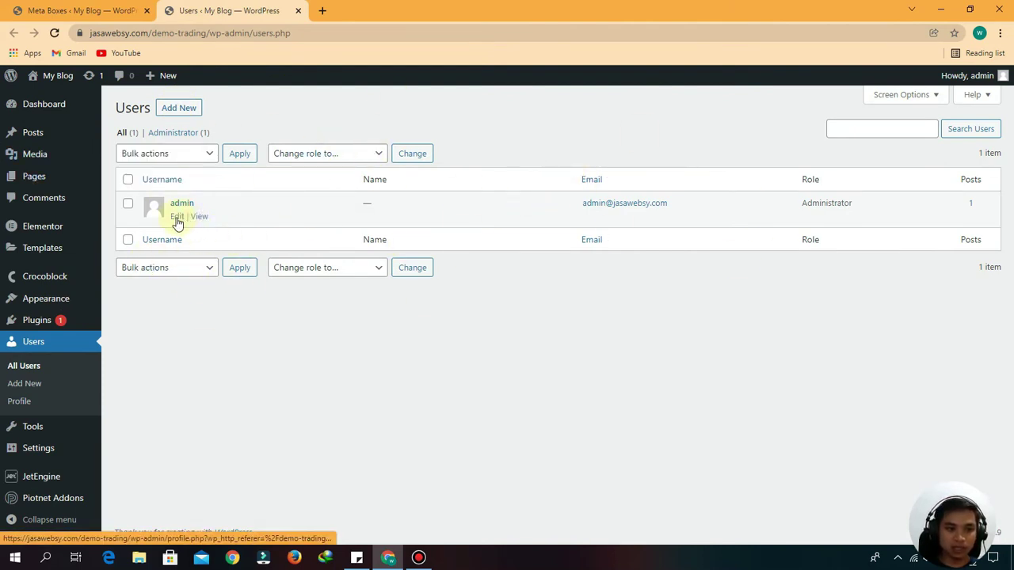
Open the admin user's profile for editing and examine the ACF User box at the end of the page.
left_click(178, 217)
scroll(266, 283, "down", 3)
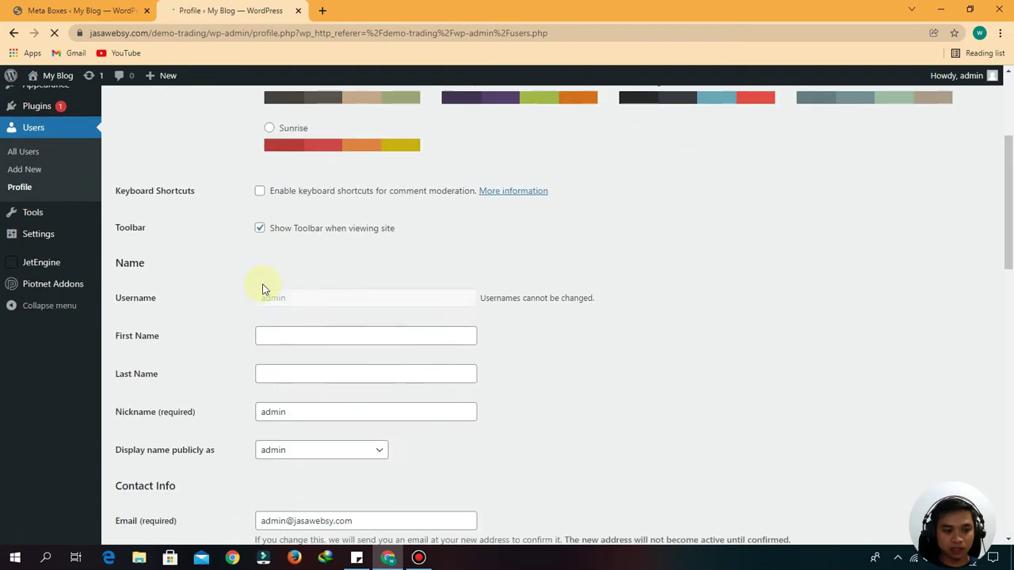
scroll(264, 289, "down", 10)
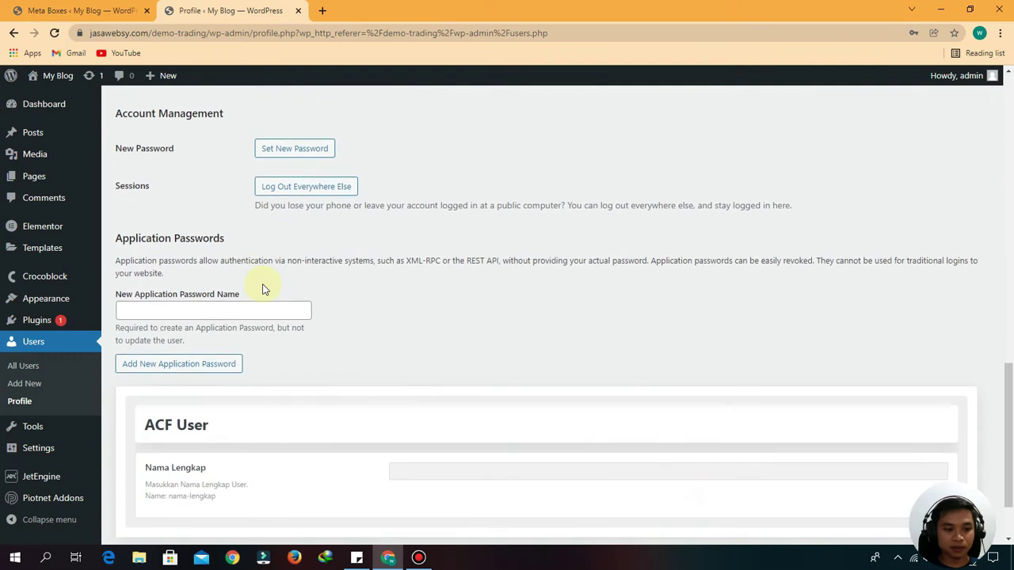
scroll(263, 290, "down", 2)
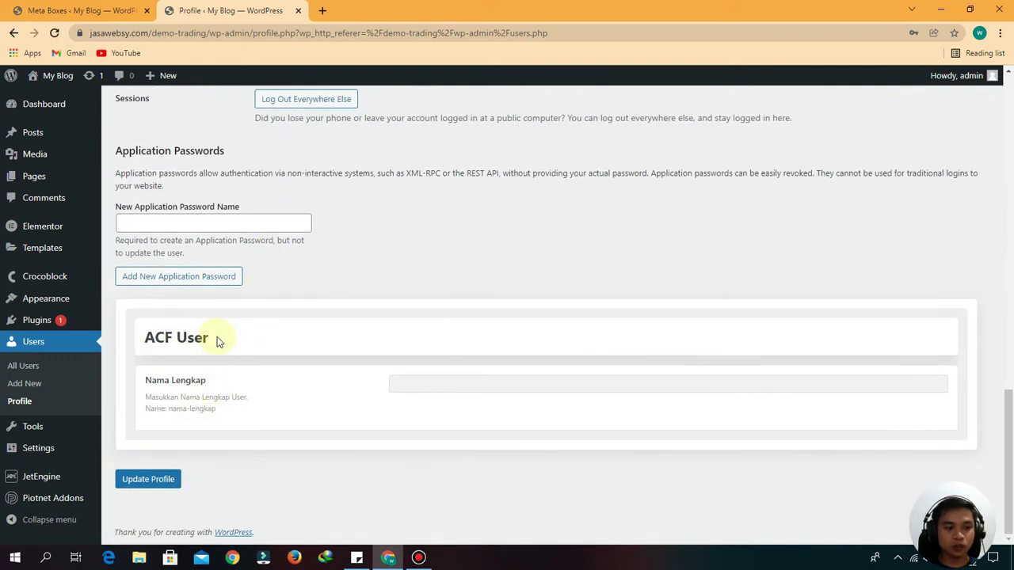
left_click_drag(217, 336, 142, 338)
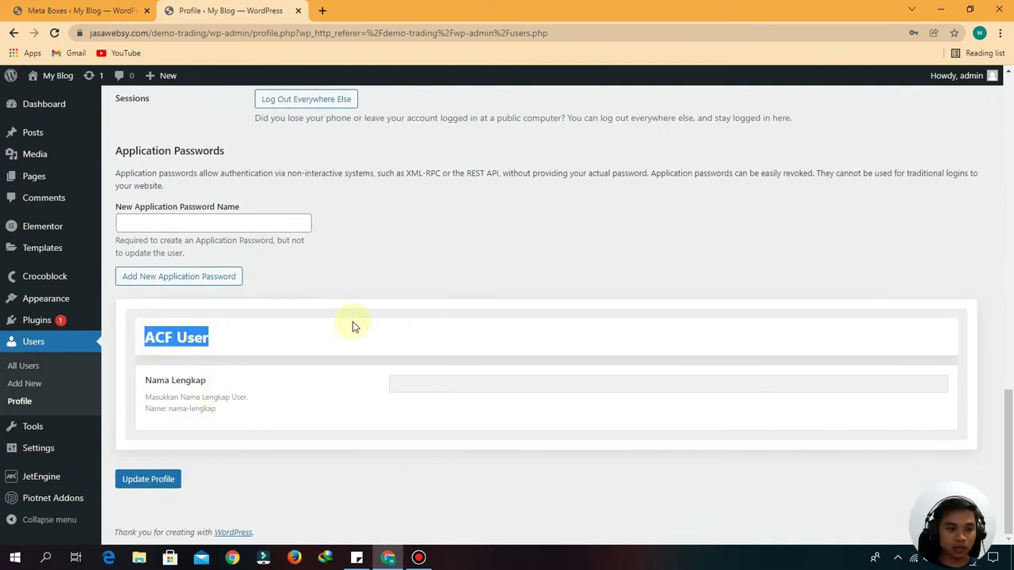
left_click(219, 346)
Compare the meta box settings with the title, label, description and input of the Nama Lengkap field on the profile page.
left_click(22, 8)
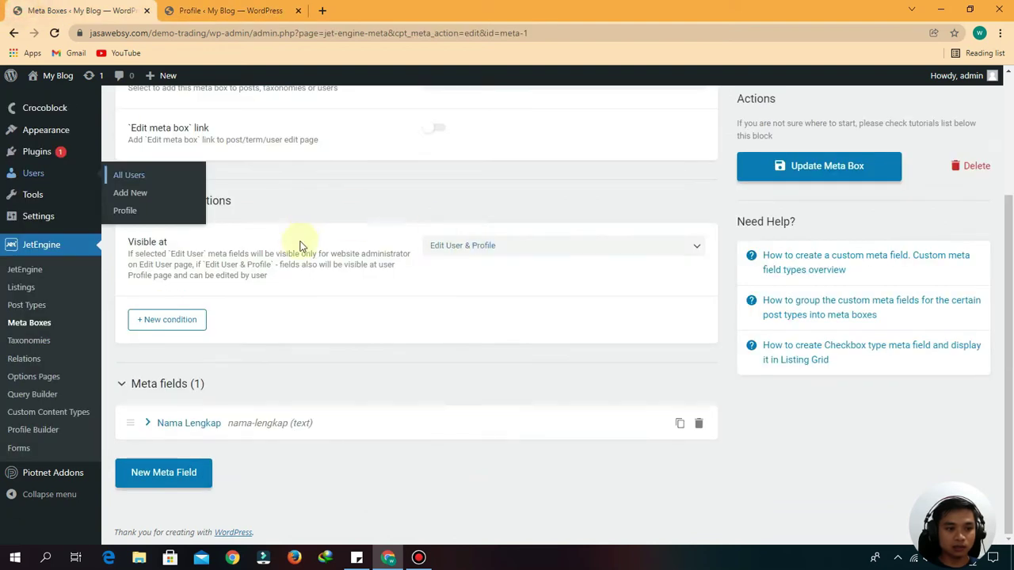
scroll(357, 258, "up", 2)
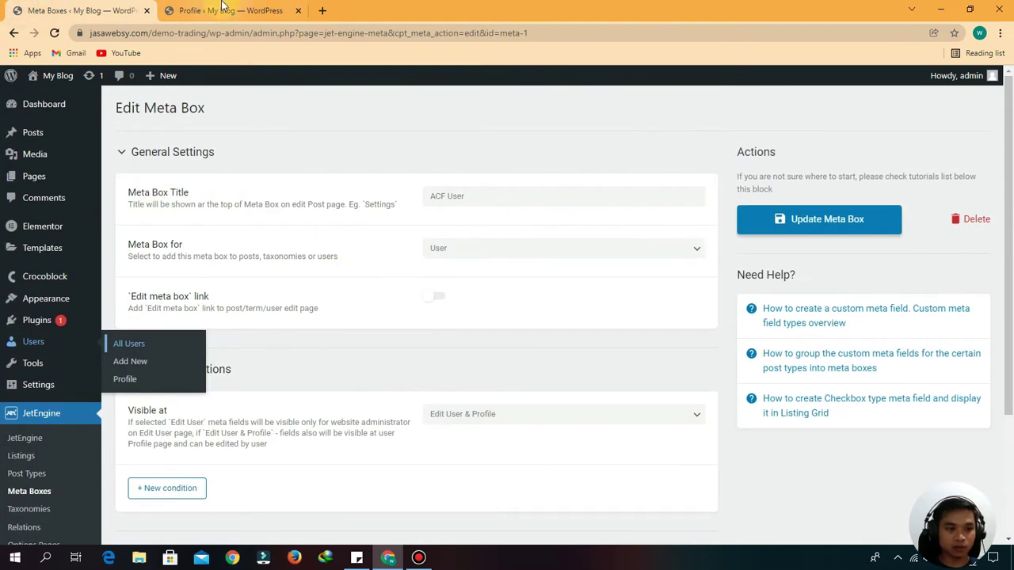
left_click(230, 10)
left_click_drag(165, 341, 362, 327)
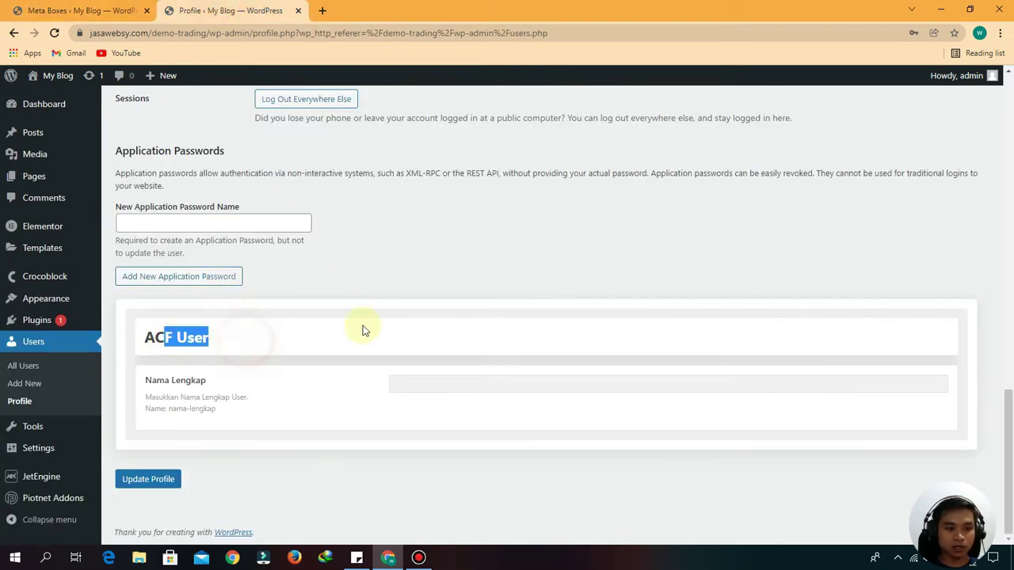
left_click_drag(217, 383, 144, 381)
mouse_move(226, 422)
left_mouse_down()
mouse_move(219, 410)
mouse_move(155, 397)
mouse_move(237, 410)
left_mouse_up()
left_click(158, 410)
left_click(237, 407)
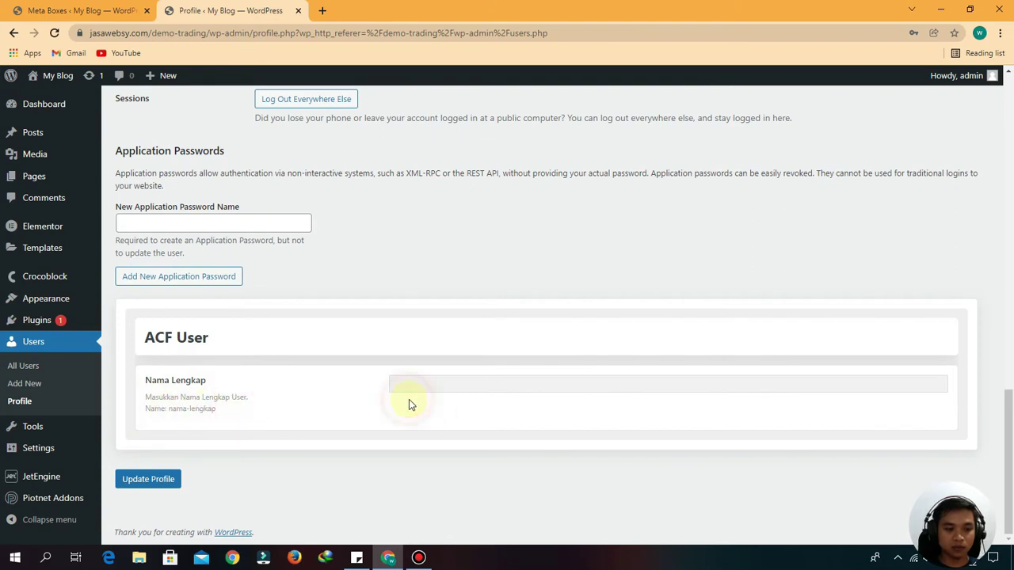
left_click(438, 386)
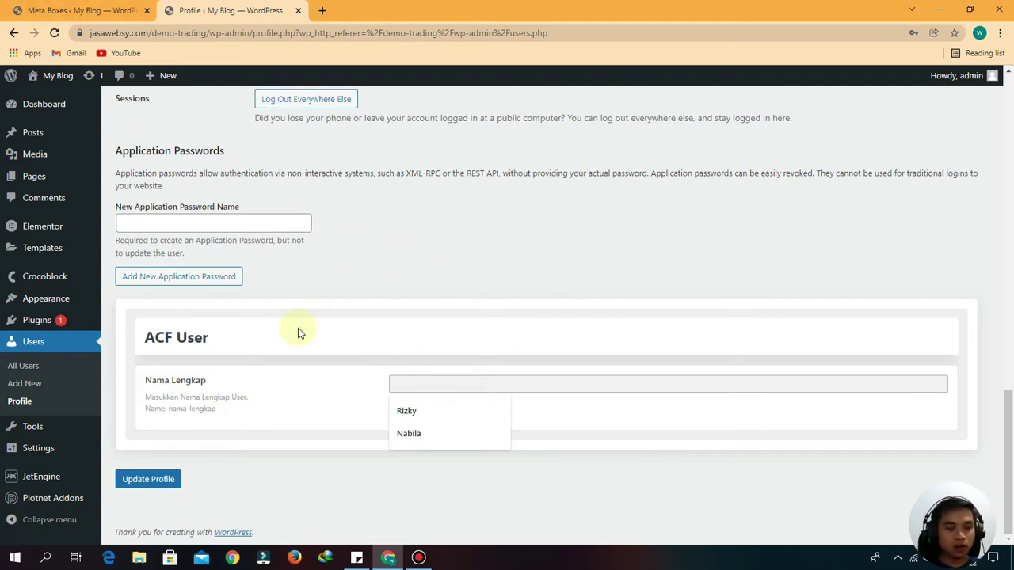
Return to the meta box settings and add a second meta field with the label "Balance" and the name/ID "balance".
left_click(97, 6)
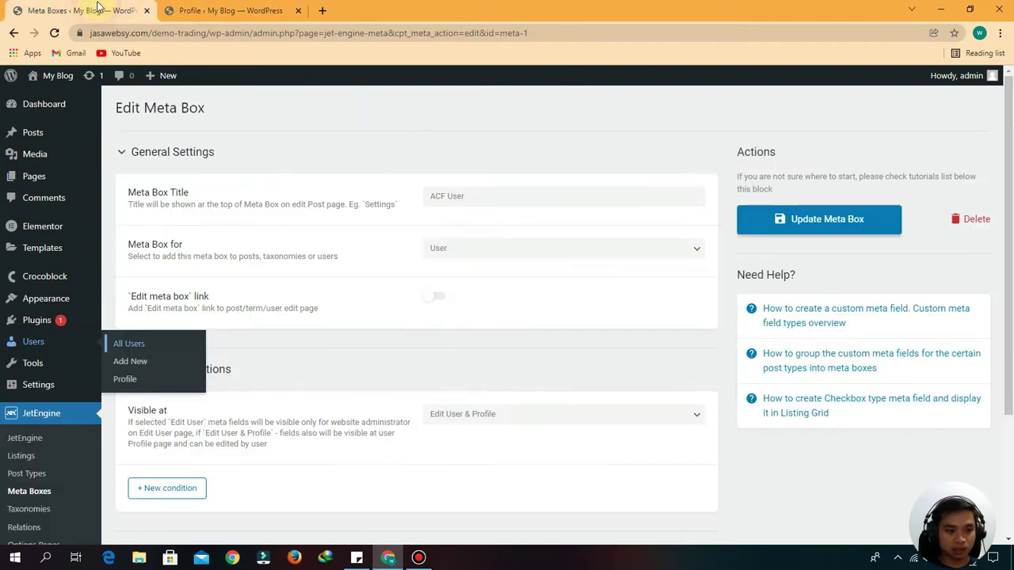
scroll(277, 177, "down", 2)
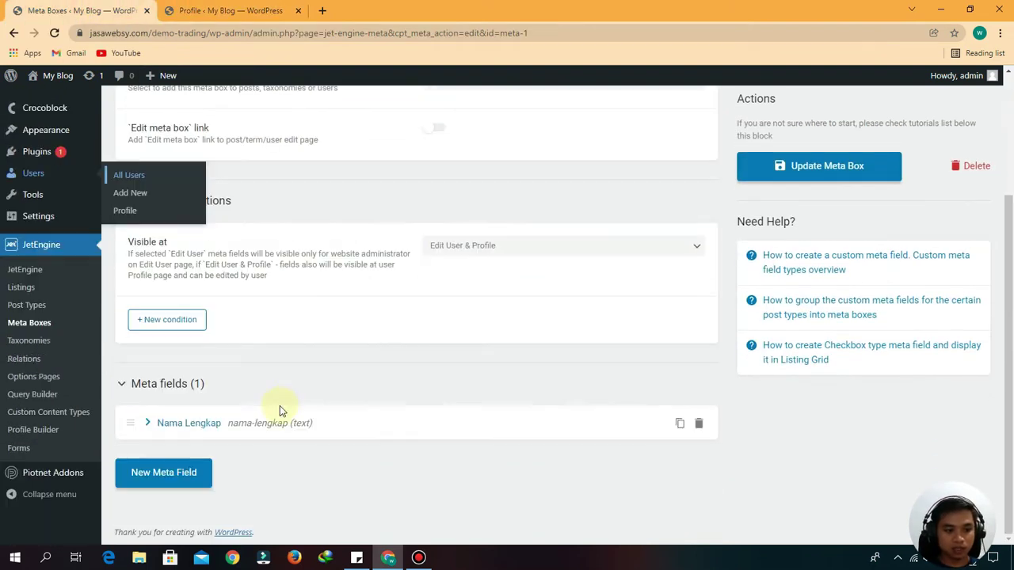
left_click(158, 476)
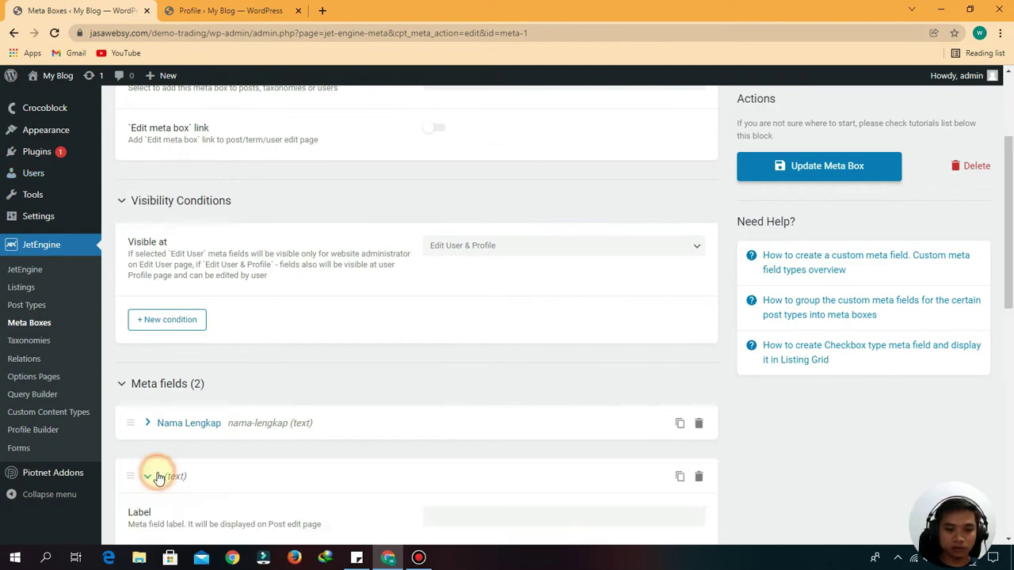
scroll(391, 391, "down", 3)
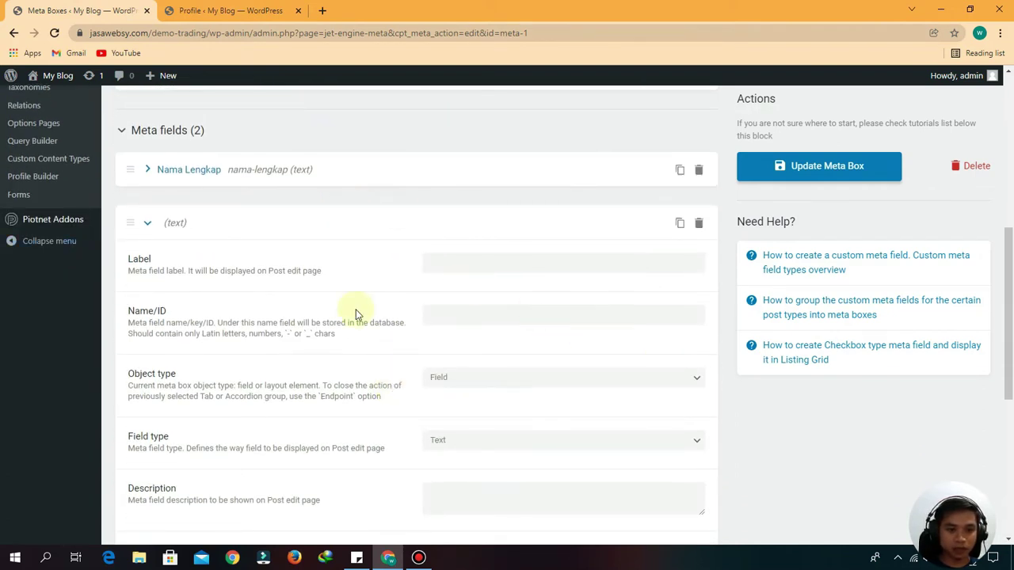
left_click(570, 268)
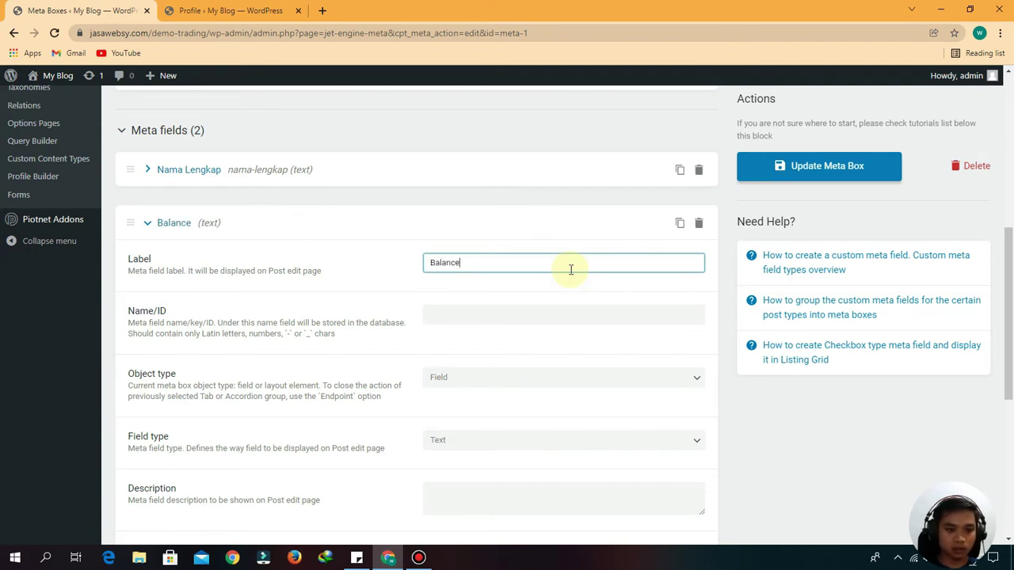
left_click(496, 319)
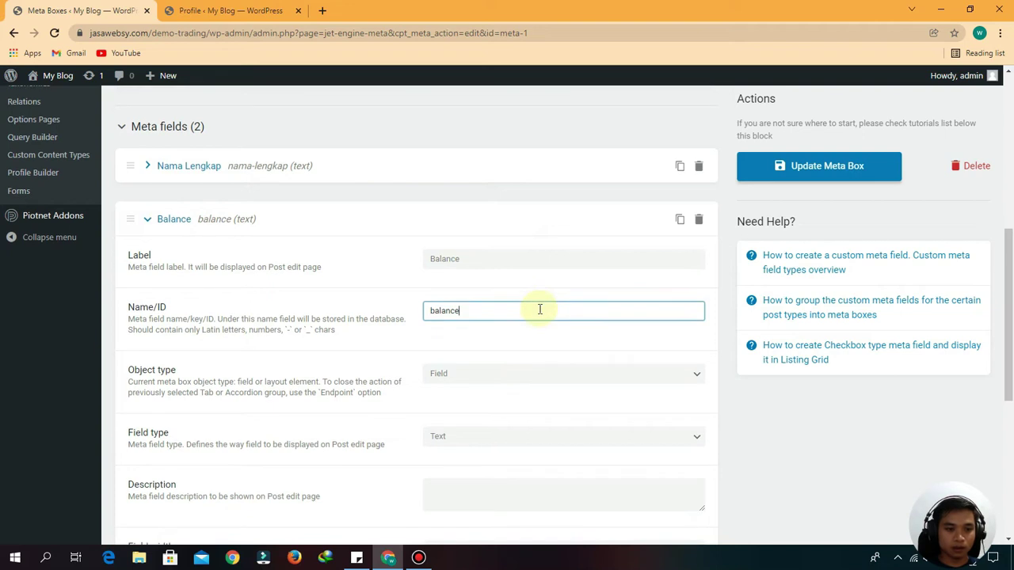
Enter "Masukkan Jumlah Saldo User" as the description of the Balance field.
scroll(540, 309, "down", 2)
left_click(455, 363)
type("Masukkan Jumlah Saldo User")
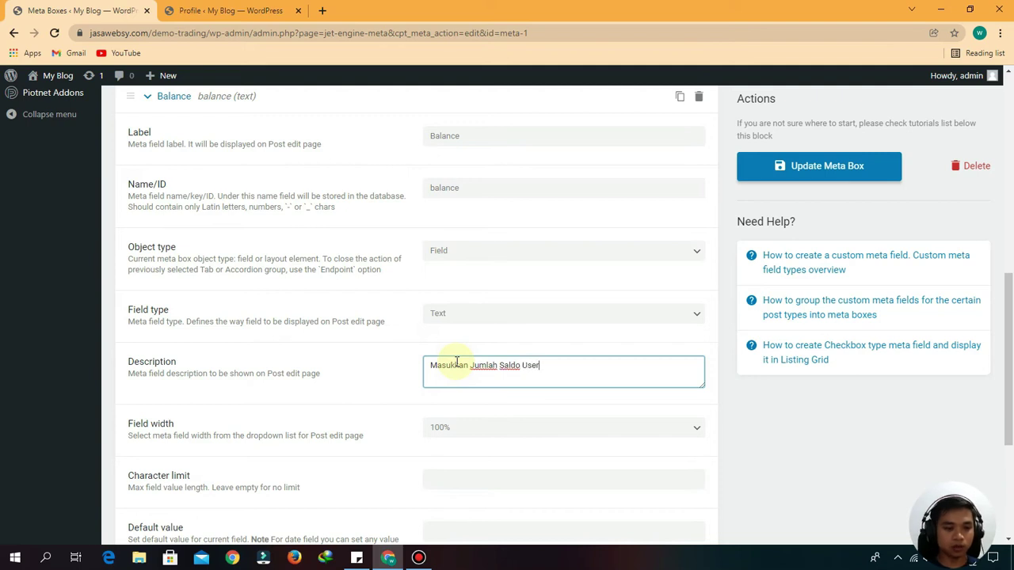
Add a third meta field below Balance with the label "Bank" and the name/ID "bank".
scroll(475, 393, "down", 2)
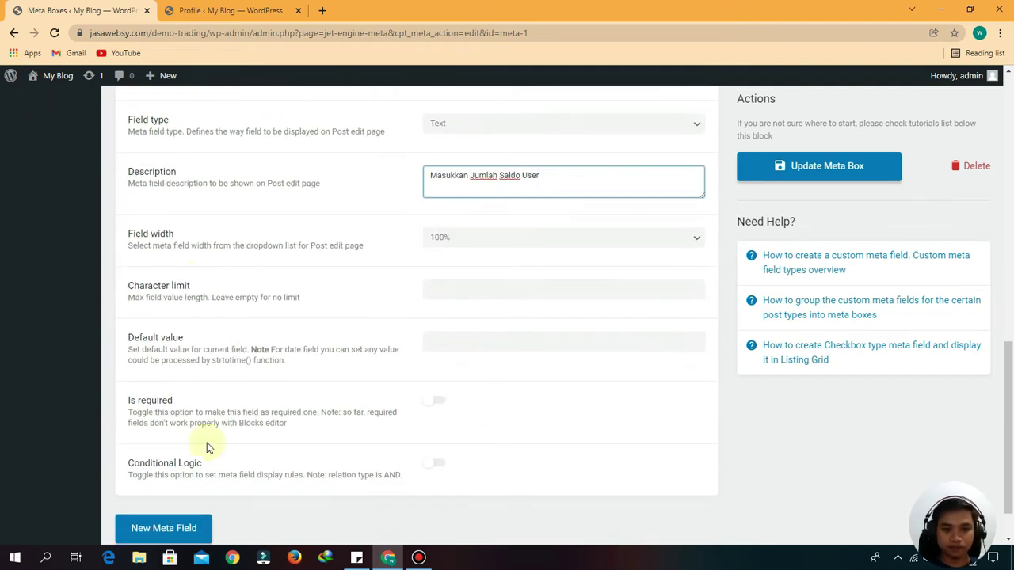
scroll(536, 364, "down", 1)
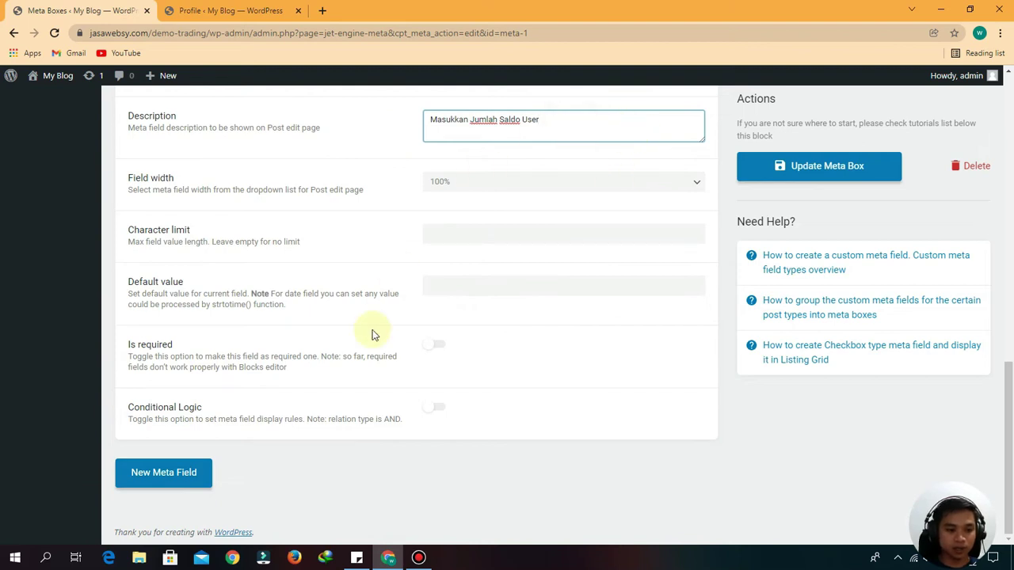
left_click(163, 473)
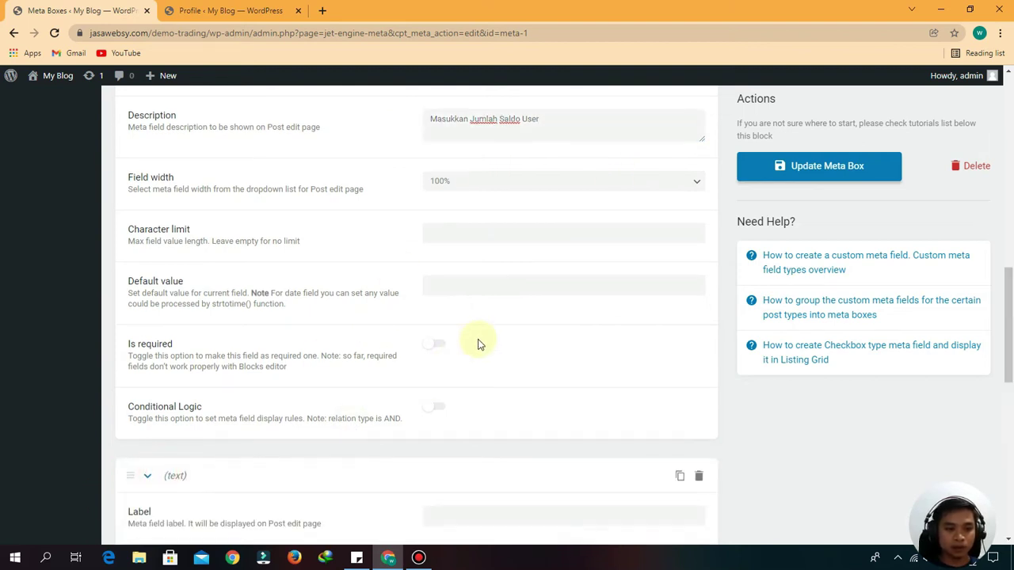
scroll(470, 343, "down", 3)
left_click(550, 262)
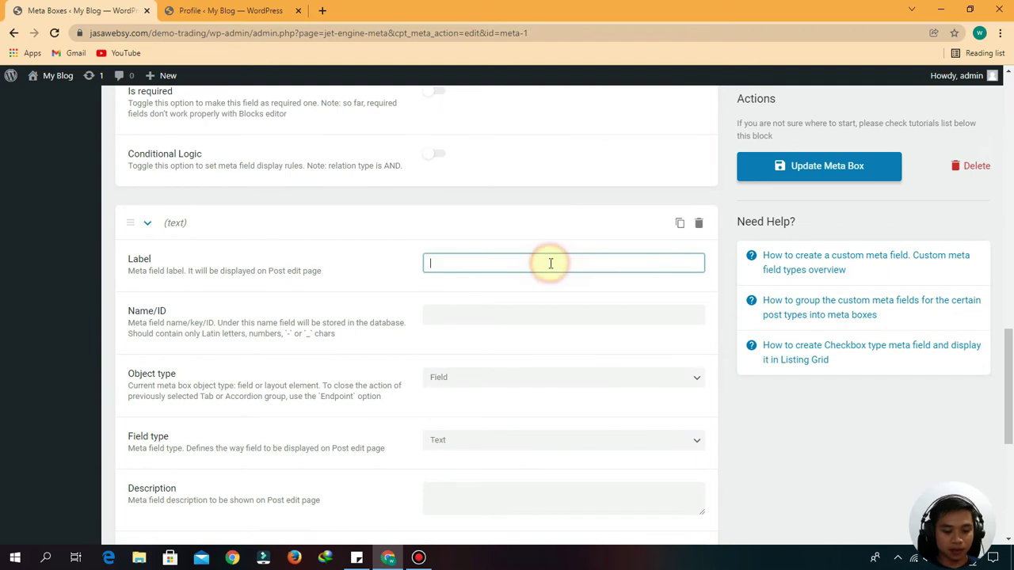
type("Bank")
left_click(460, 315)
Keep the Bank field's type as Text and enter "Masukkan Nama Bank dan Nomor Rekening" as its description.
scroll(442, 236, "down", 2)
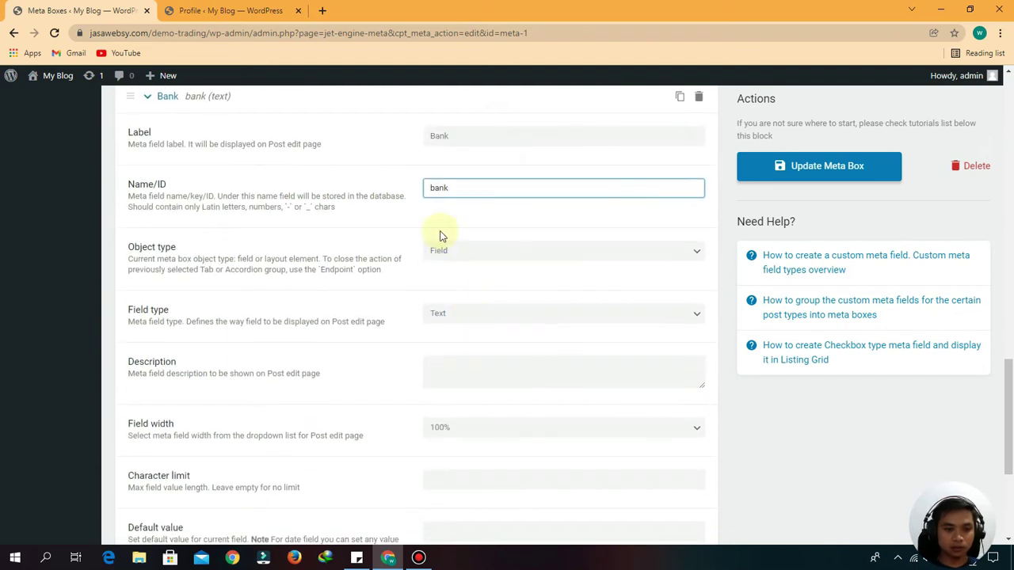
left_click(467, 324)
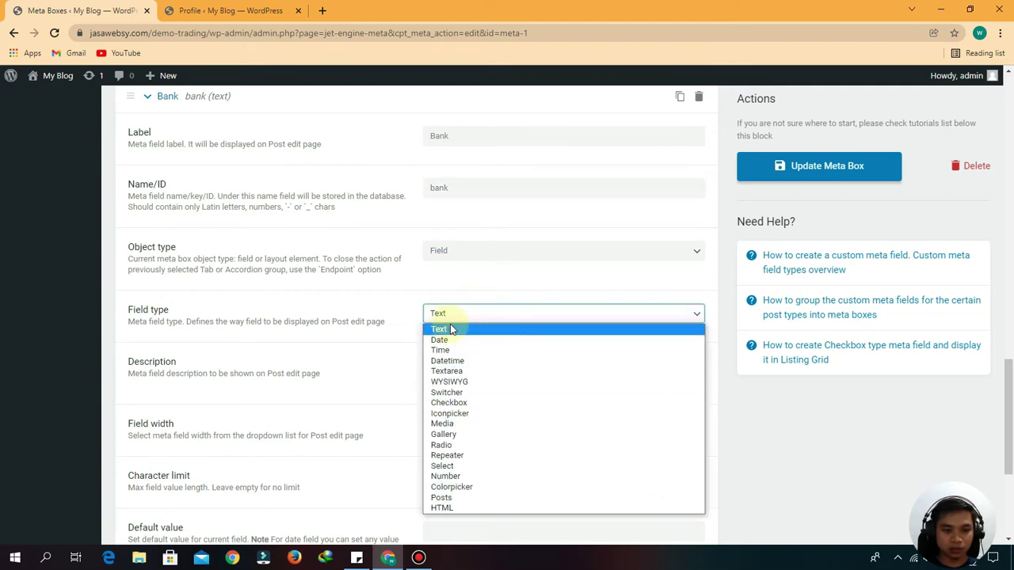
left_click(449, 328)
scroll(523, 269, "down", 3)
left_click(492, 194)
type("Ma")
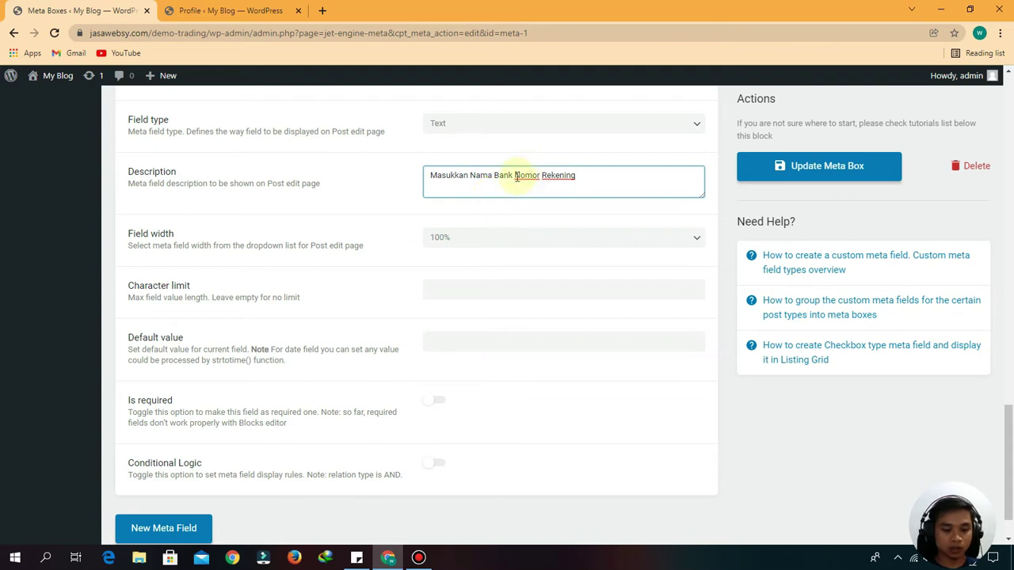
left_click(515, 176)
type("dan")
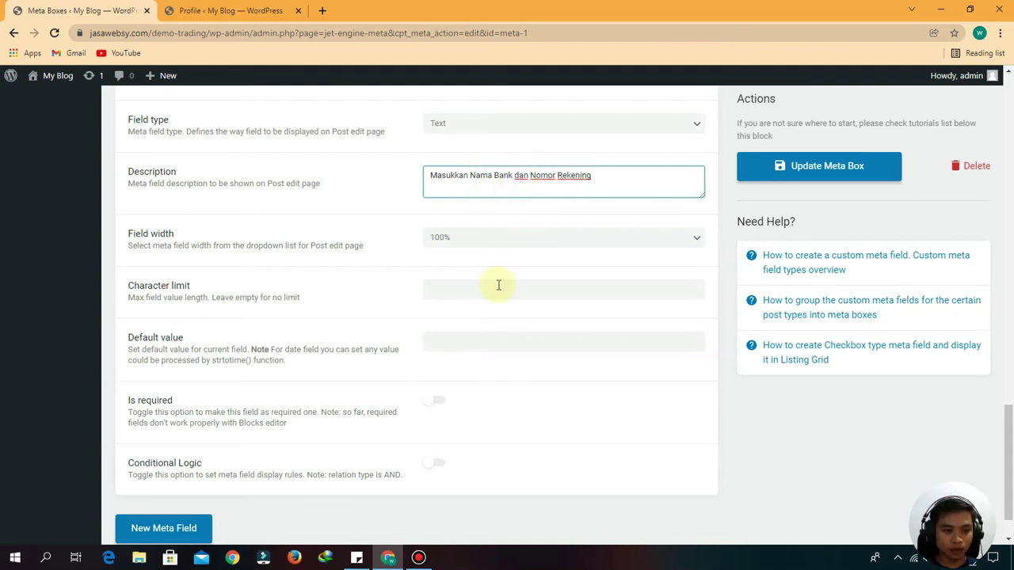
Add a fourth meta field with the label "No WhatsApp" and the name/ID "no-whatsapp".
scroll(237, 412, "down", 1)
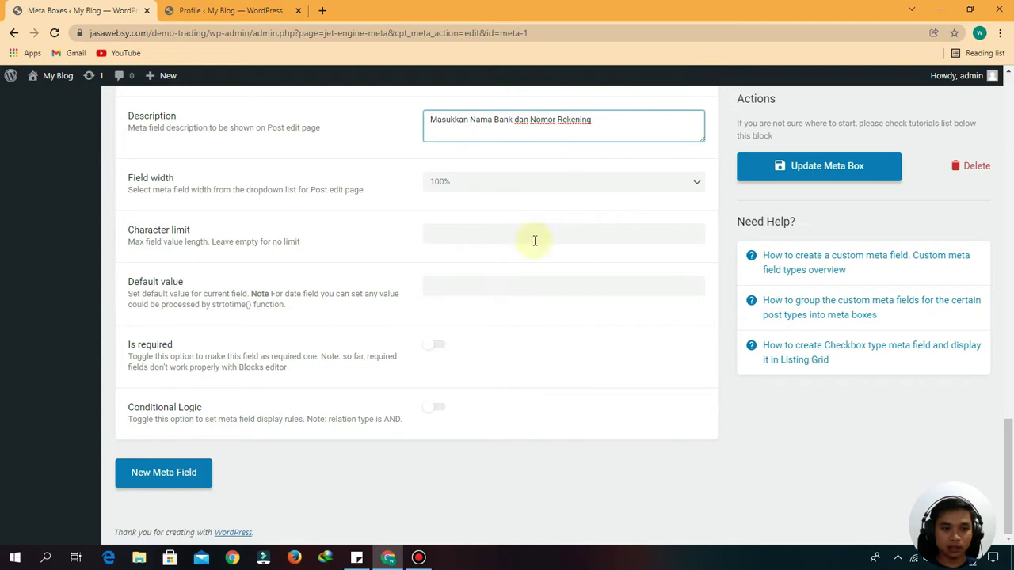
scroll(523, 312, "up", 7)
scroll(523, 313, "down", 5)
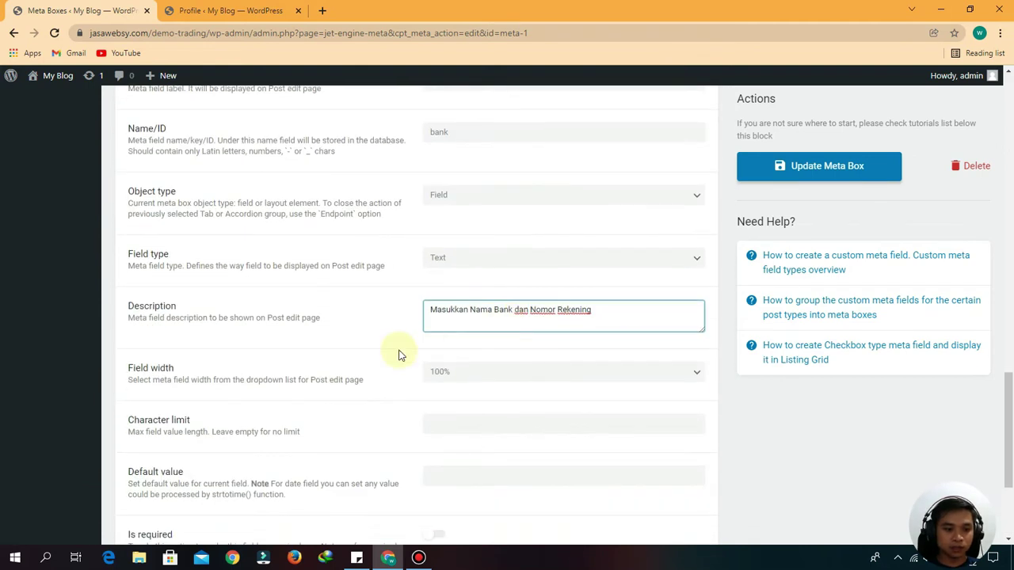
scroll(398, 355, "down", 3)
left_click(169, 472)
scroll(572, 327, "down", 4)
left_click(475, 200)
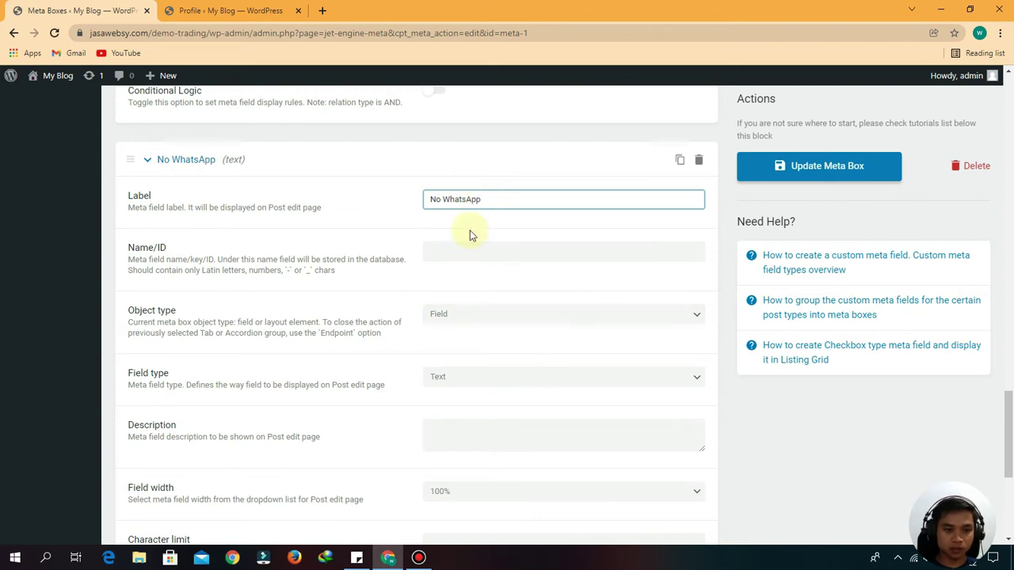
left_click(481, 251)
Set the No WhatsApp field's type to Number and its description to "Masukkan Nomor WhatsApp".
scroll(472, 224, "down", 2)
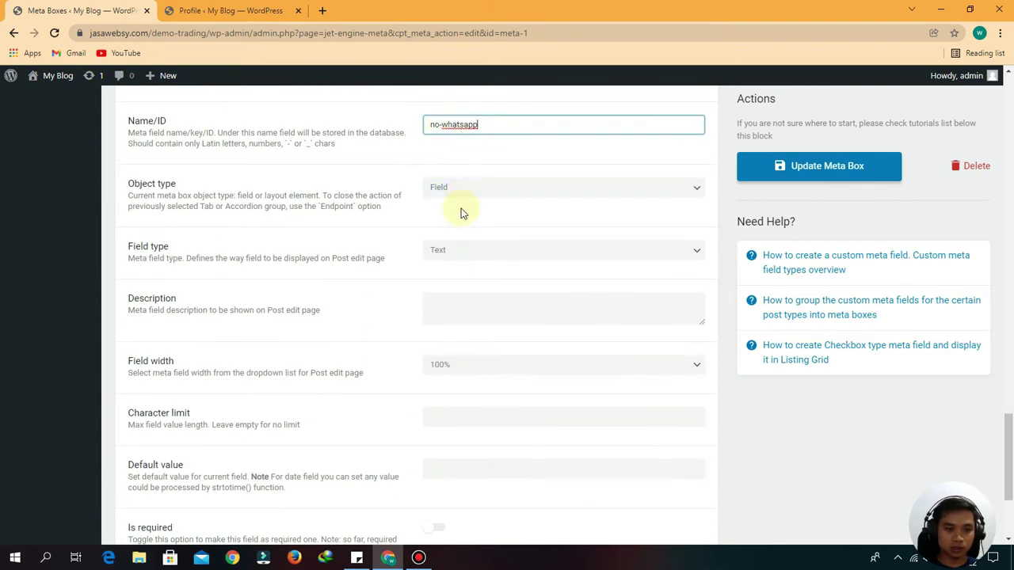
left_click(454, 251)
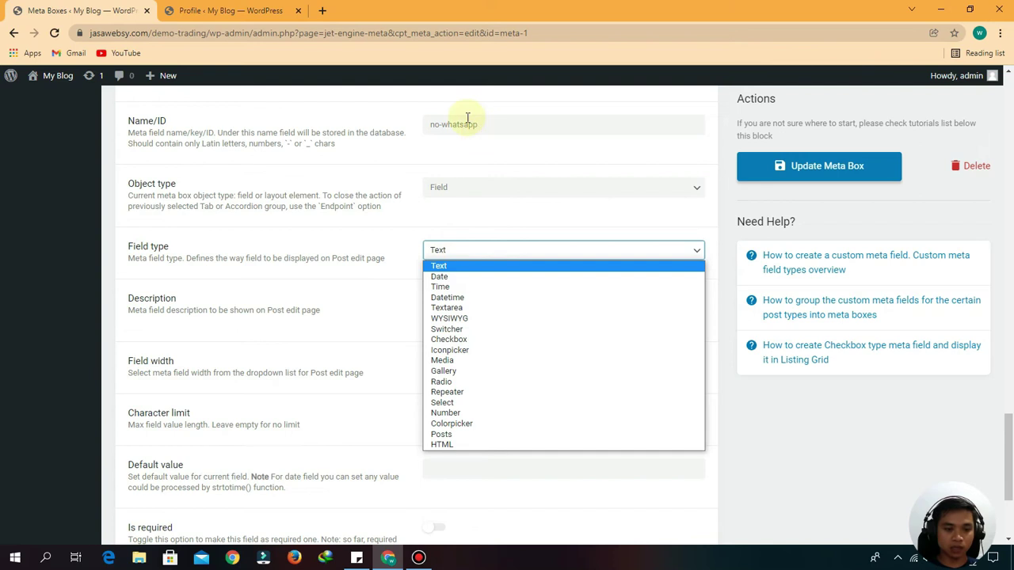
left_click(460, 412)
scroll(465, 240, "down", 2)
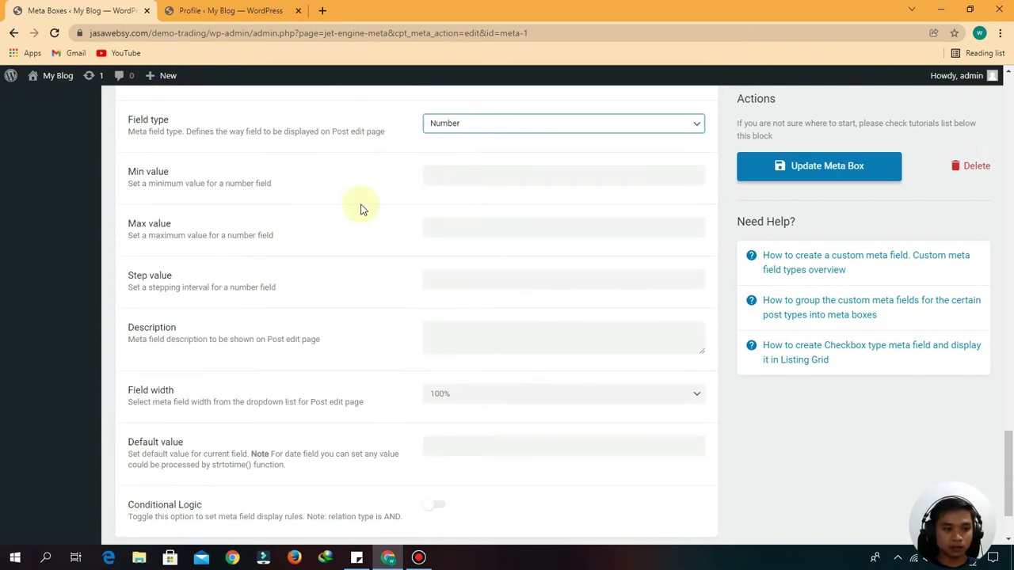
scroll(427, 253, "down", 2)
left_click(479, 229)
type("Masukkan Nomor WhatsApp")
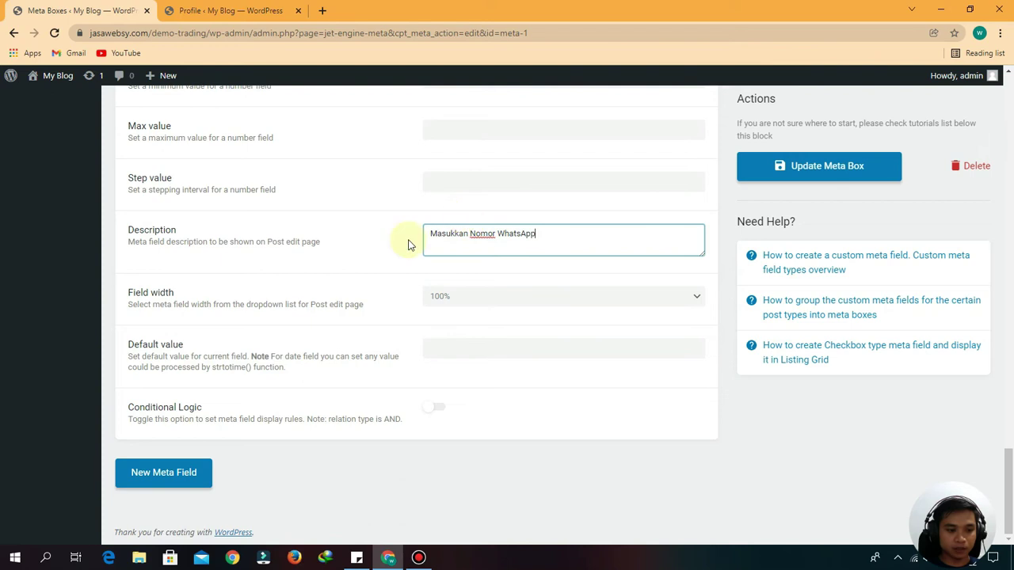
Review the settings of the new meta fields and save the updated meta box.
scroll(426, 283, "up", 1)
scroll(428, 283, "up", 4)
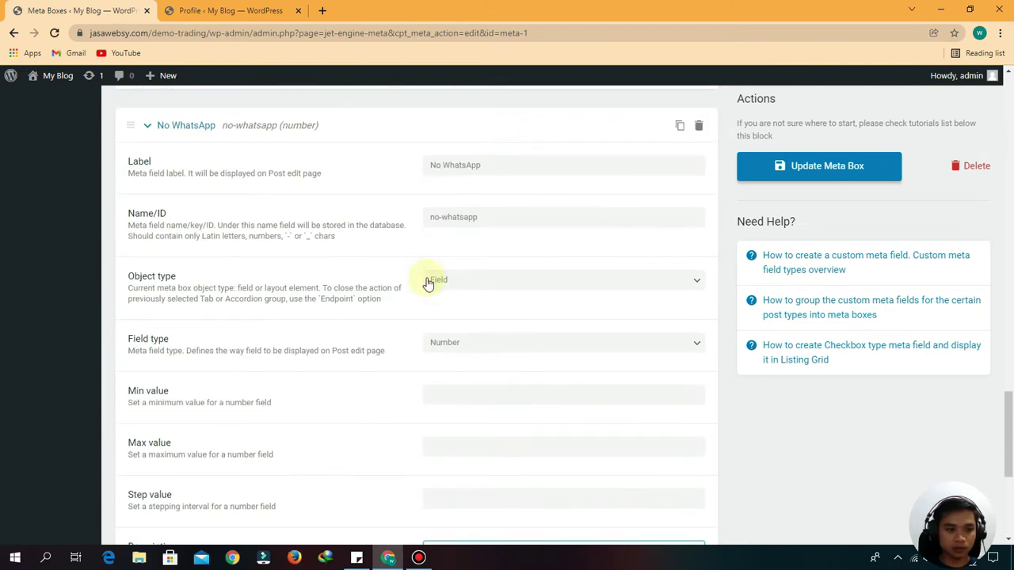
scroll(427, 281, "down", 4)
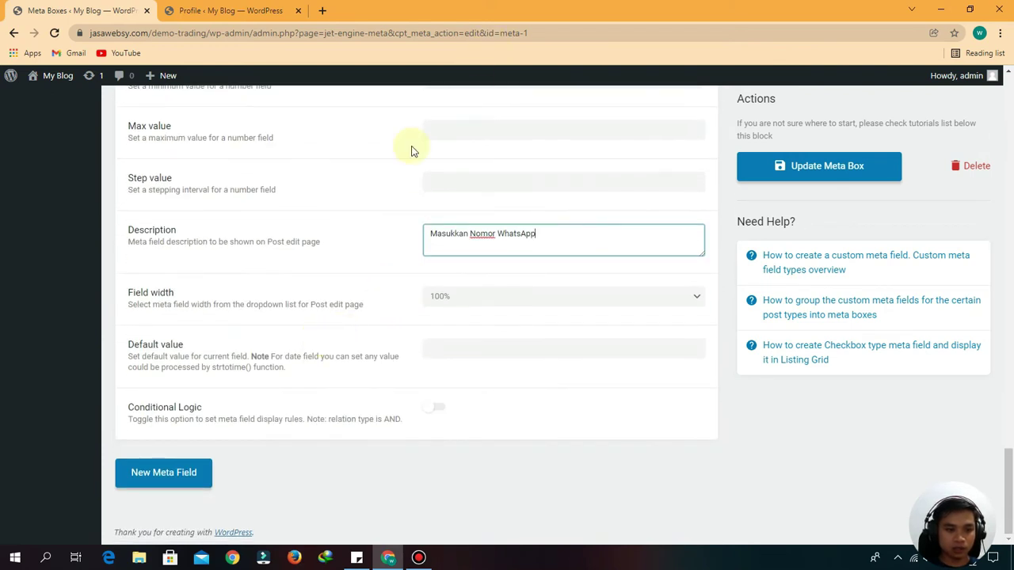
scroll(491, 285, "up", 10)
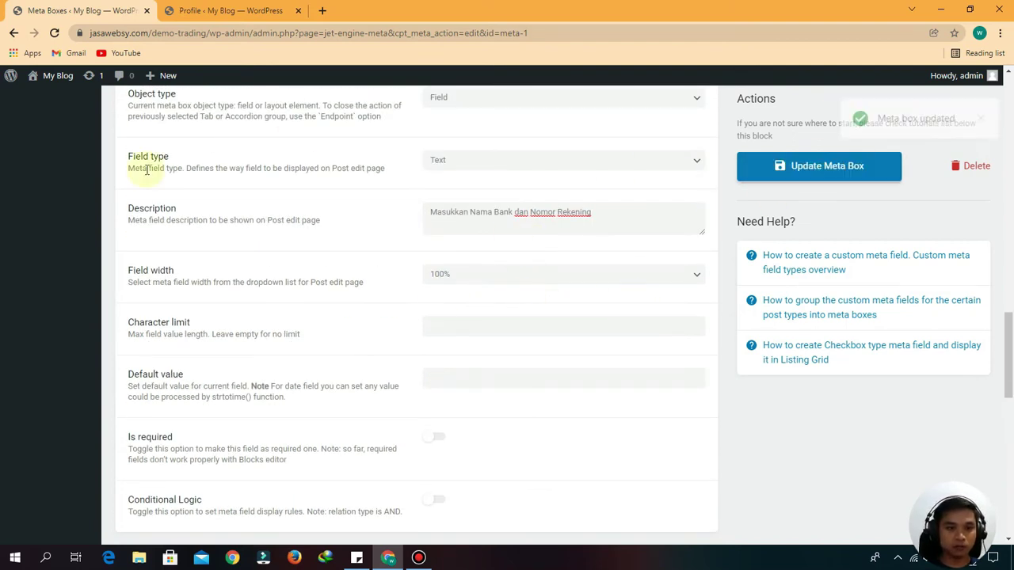
scroll(536, 227, "down", 3)
Reload the admin profile page and check the Balance, Bank and No WhatsApp fields in the ACF User box.
left_click(229, 10)
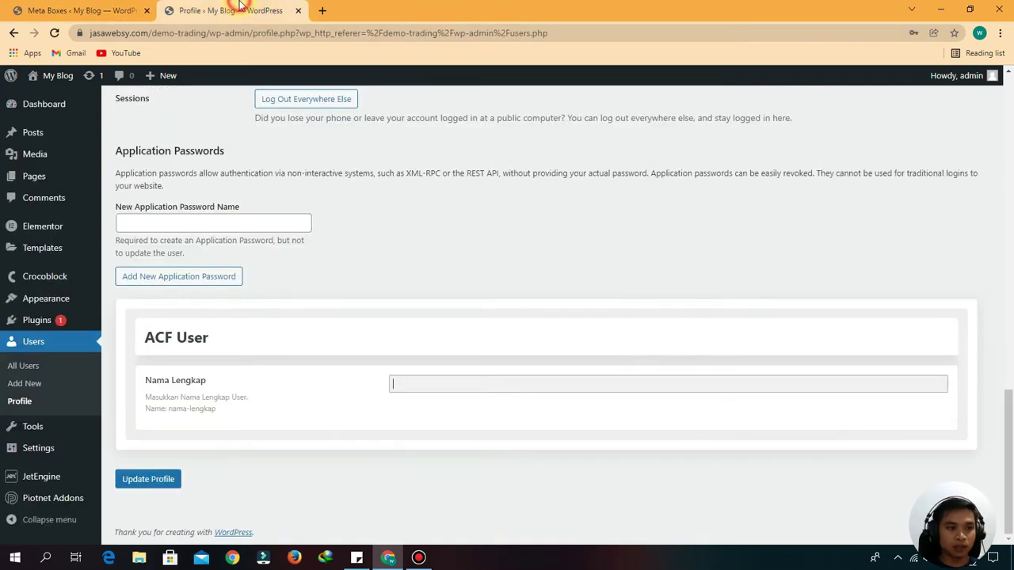
left_click(56, 33)
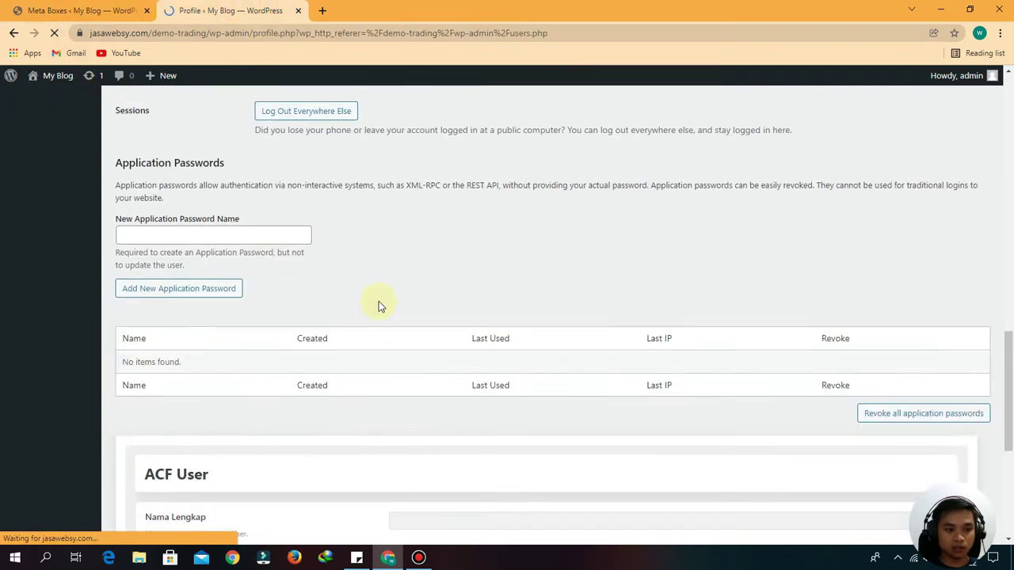
scroll(255, 317, "down", 3)
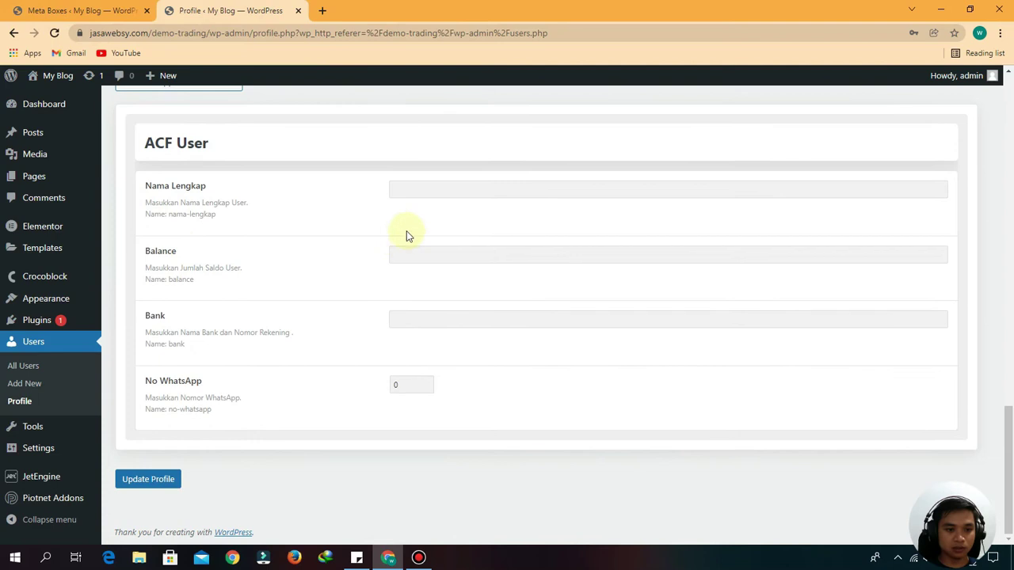
left_click(433, 256)
left_click(427, 190)
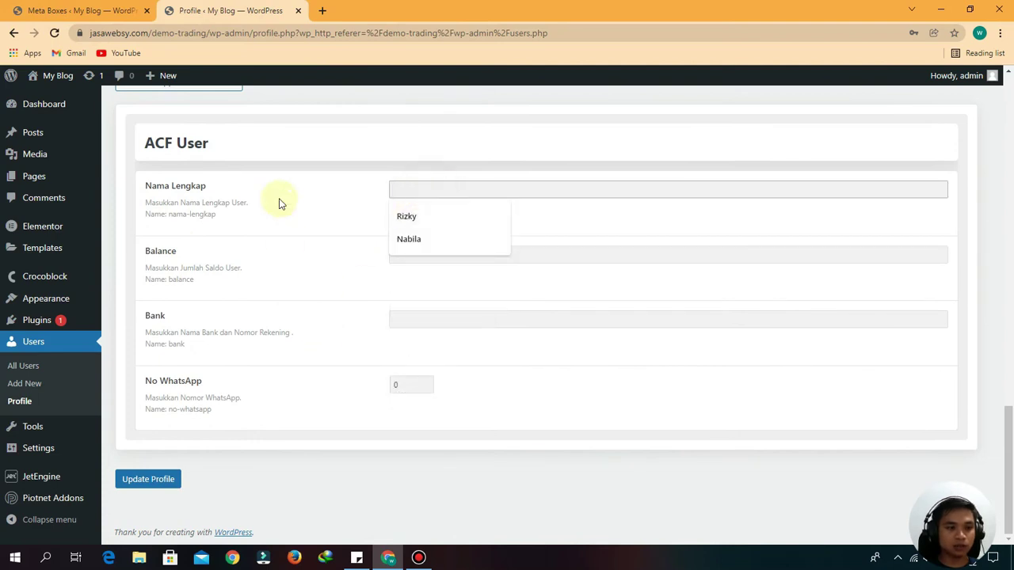
Return to the meta box settings and add a fifth meta field with the label "Display Picture" and the name/ID "display-picture".
left_click(52, 11)
scroll(335, 452, "down", 9)
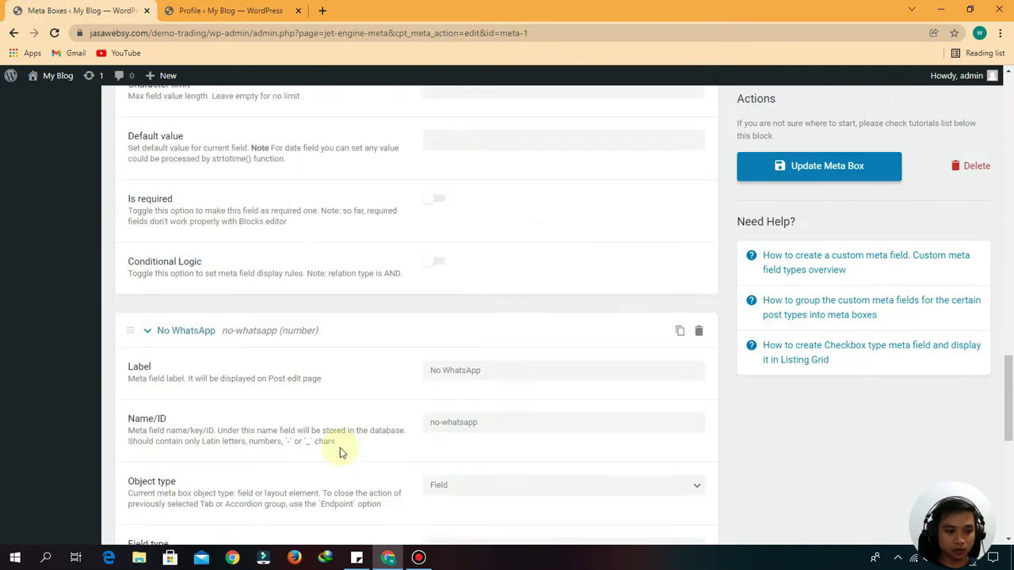
scroll(313, 449, "down", 5)
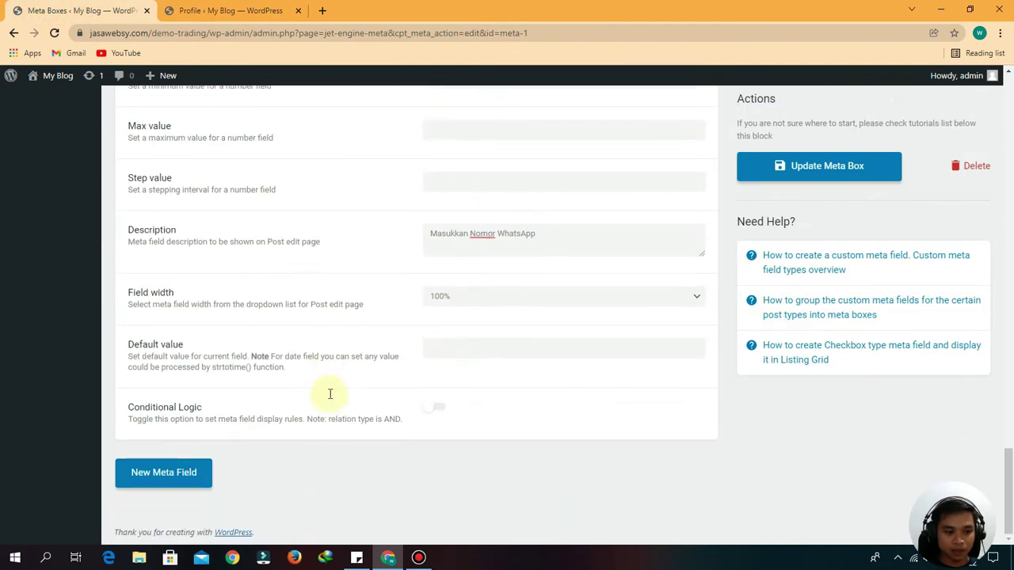
left_click(155, 481)
scroll(301, 343, "down", 4)
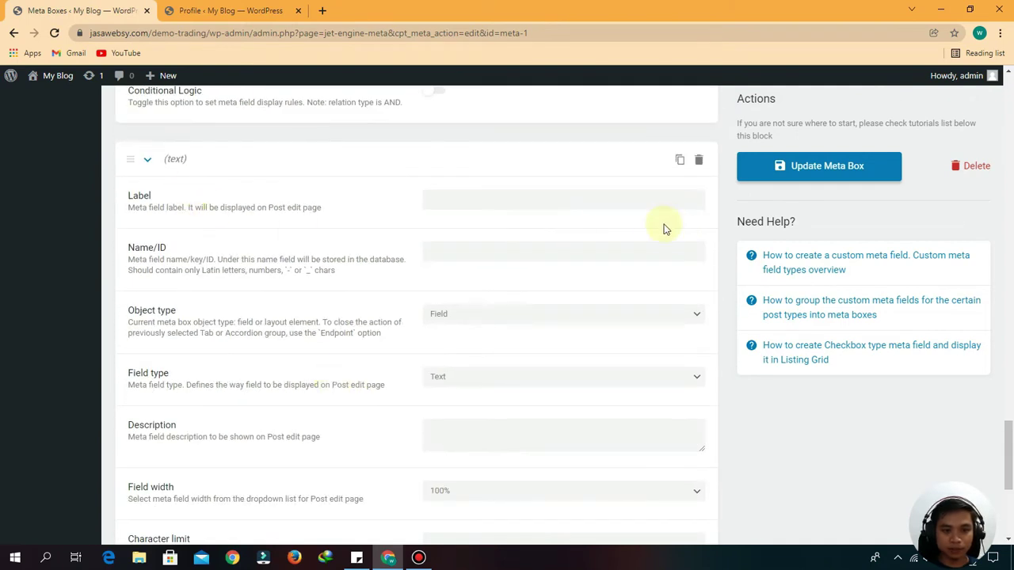
left_click(550, 205)
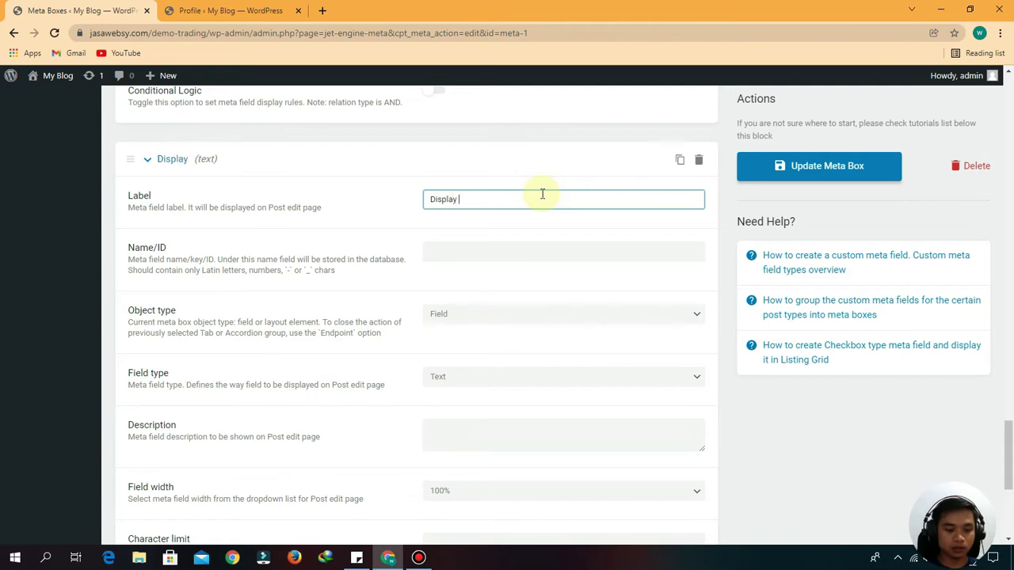
type("Display Picture")
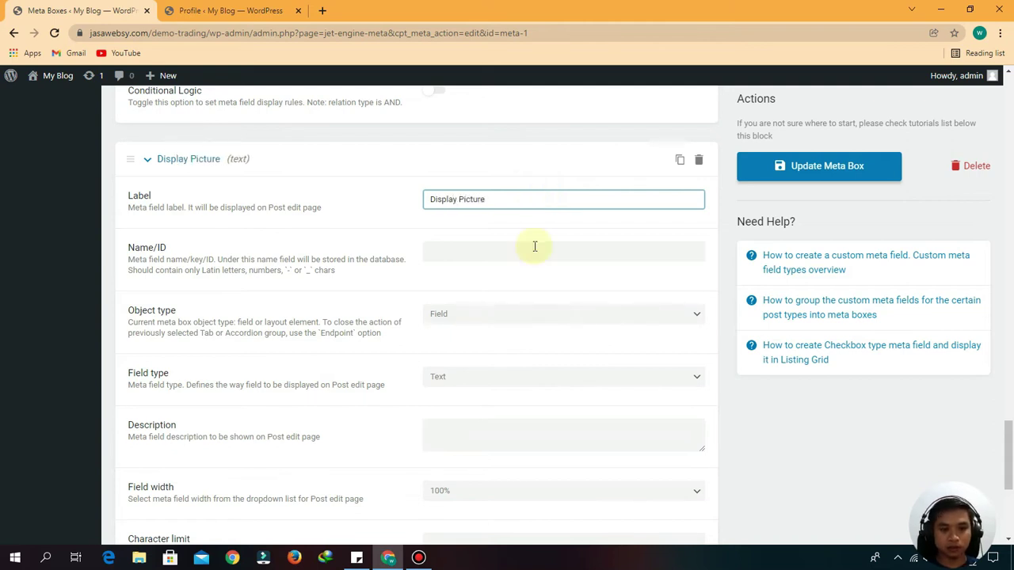
scroll(507, 257, "down", 2)
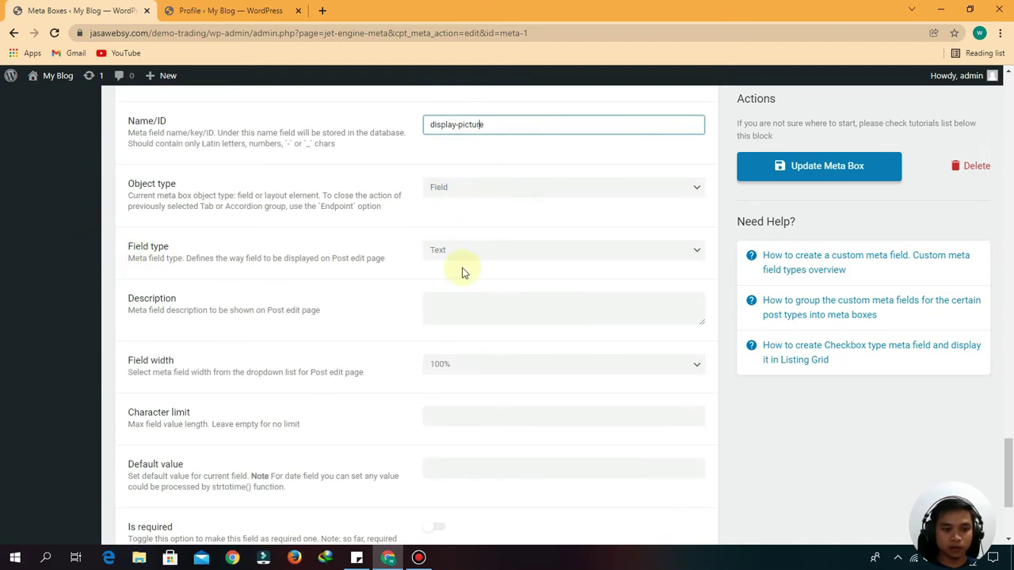
Set the Display Picture field's type to Media with the description "Upload Gambar Profile" and save the meta box.
left_click(499, 252)
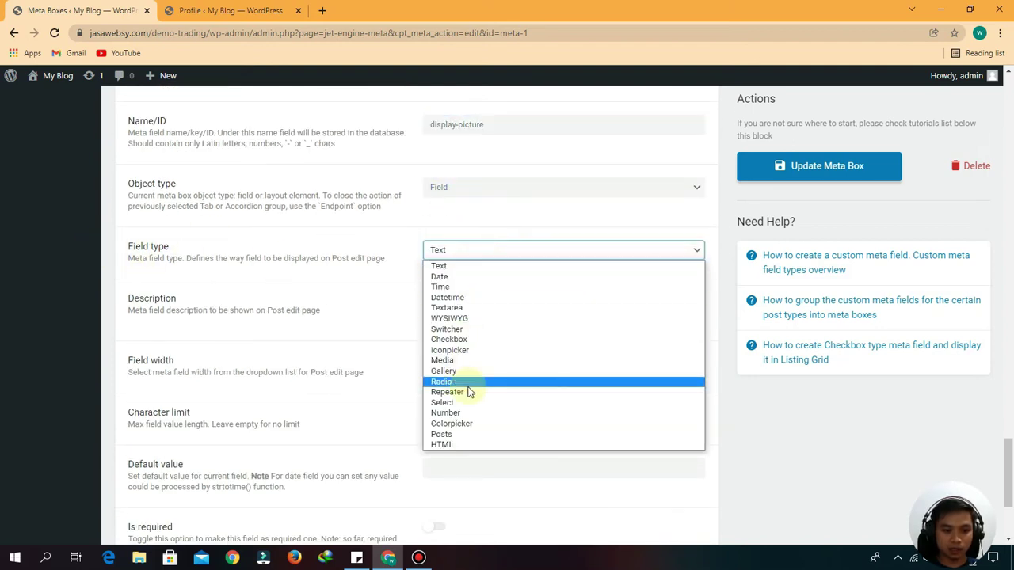
left_click(445, 360)
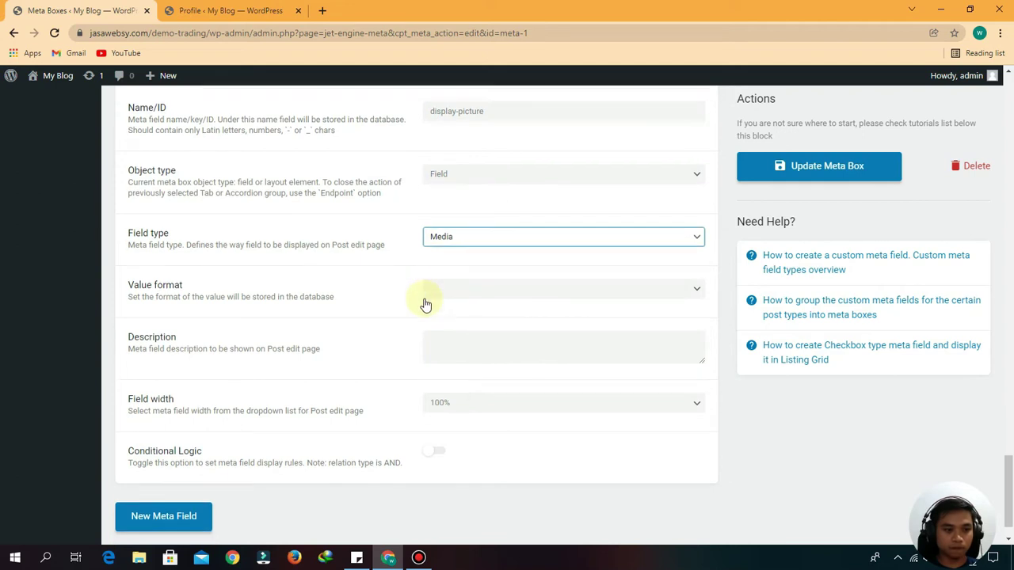
scroll(426, 305, "down", 1)
left_click(527, 291)
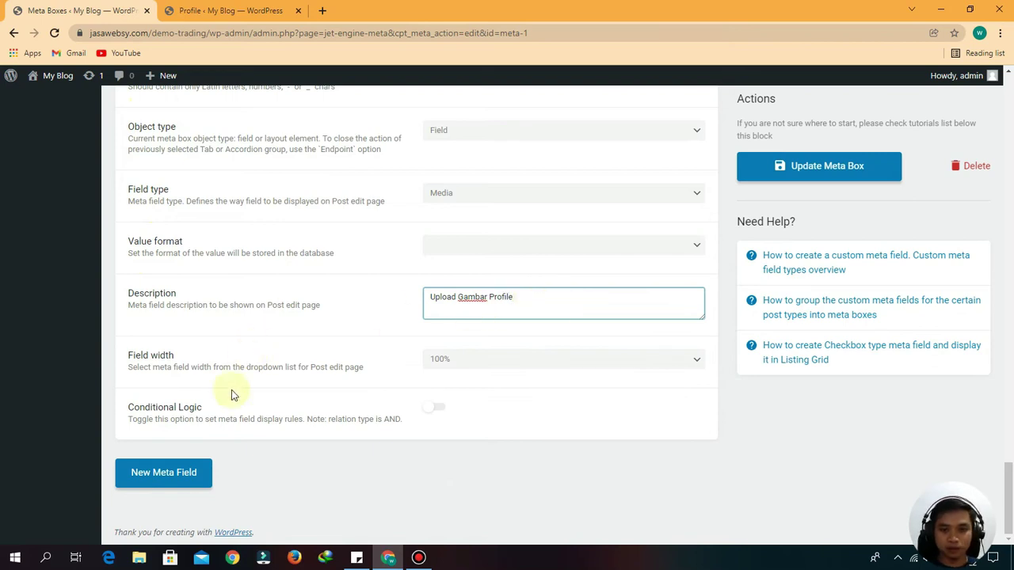
left_click(832, 173)
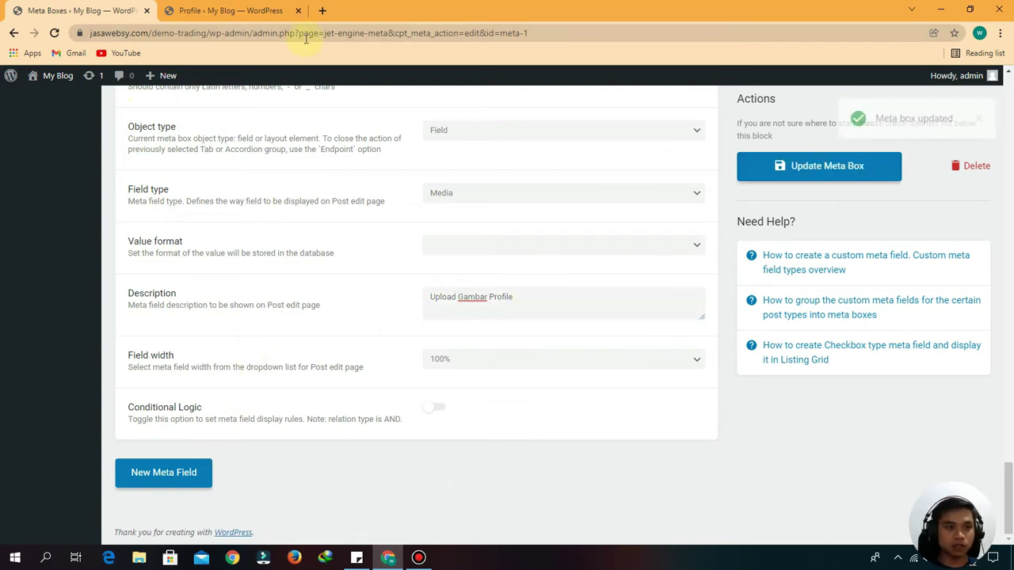
Reload the admin profile page and examine the Display Picture field and the rest of the ACF User box.
left_click(229, 10)
left_click(54, 33)
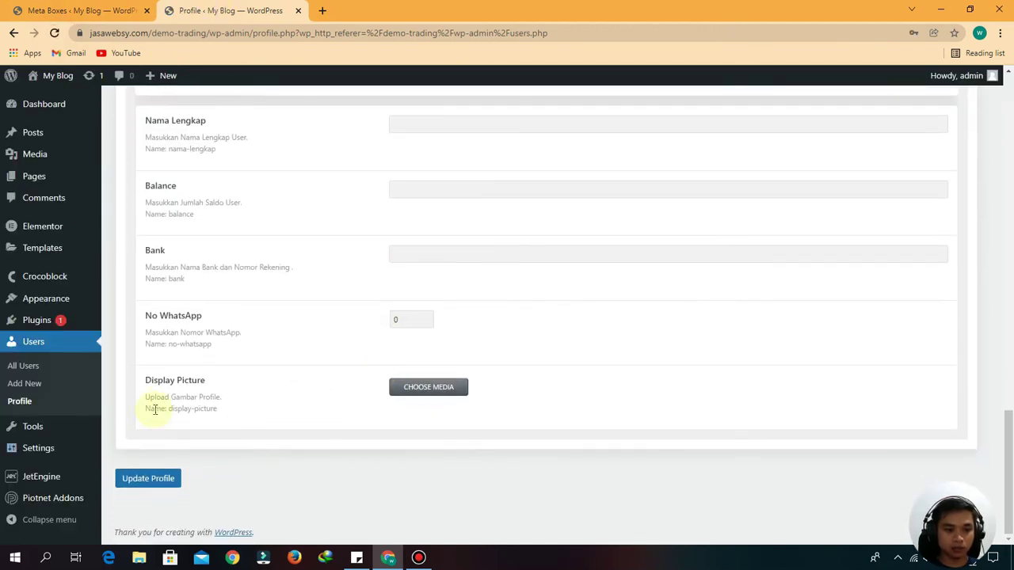
left_click_drag(212, 386, 157, 379)
left_click(179, 378)
scroll(300, 317, "up", 5)
scroll(418, 324, "down", 5)
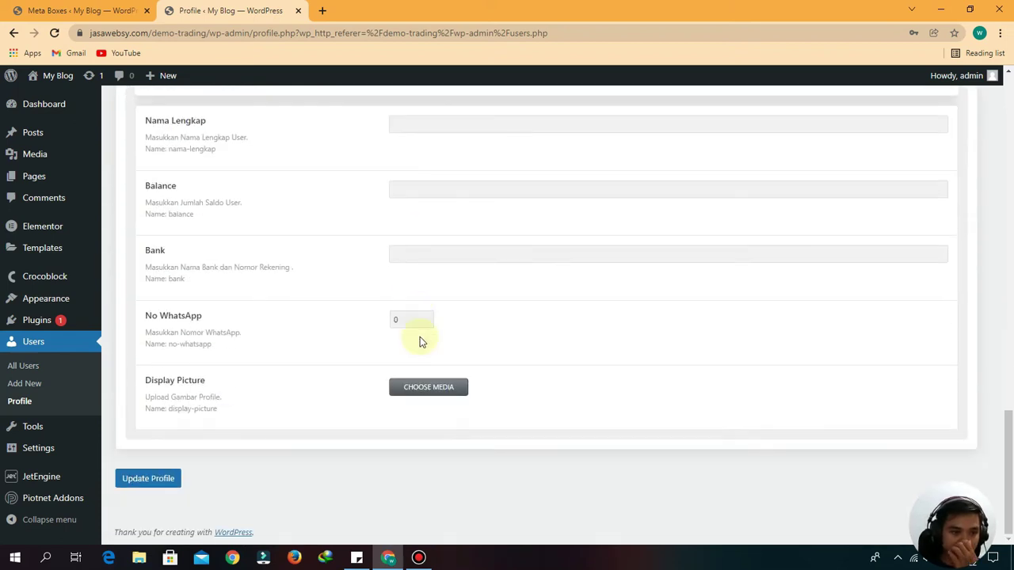
scroll(522, 340, "up", 5)
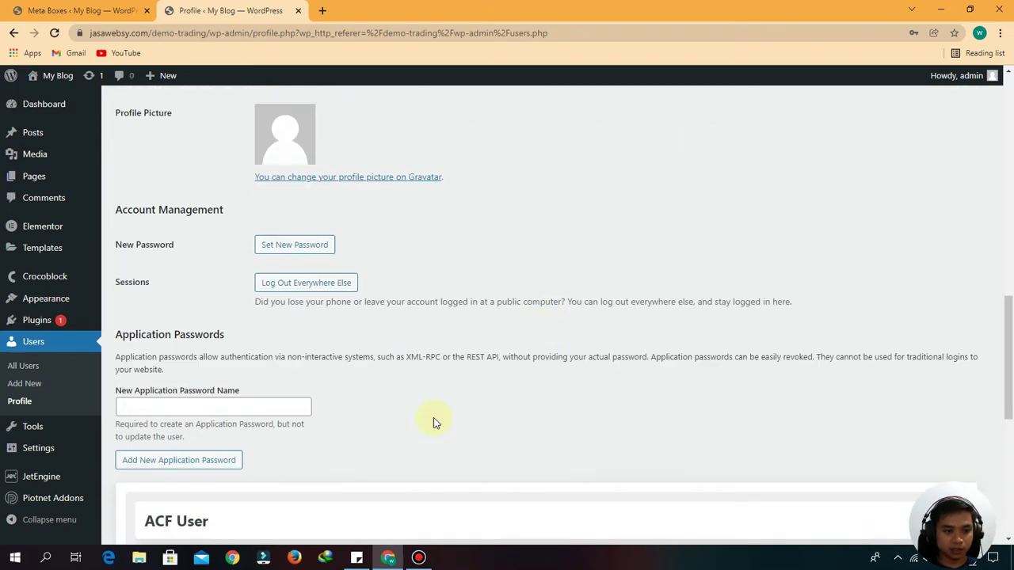
Fill in the ACF User box with the Nama Lengkap "User Demo" and a Balance of 125000.
scroll(460, 346, "down", 4)
left_click(433, 253)
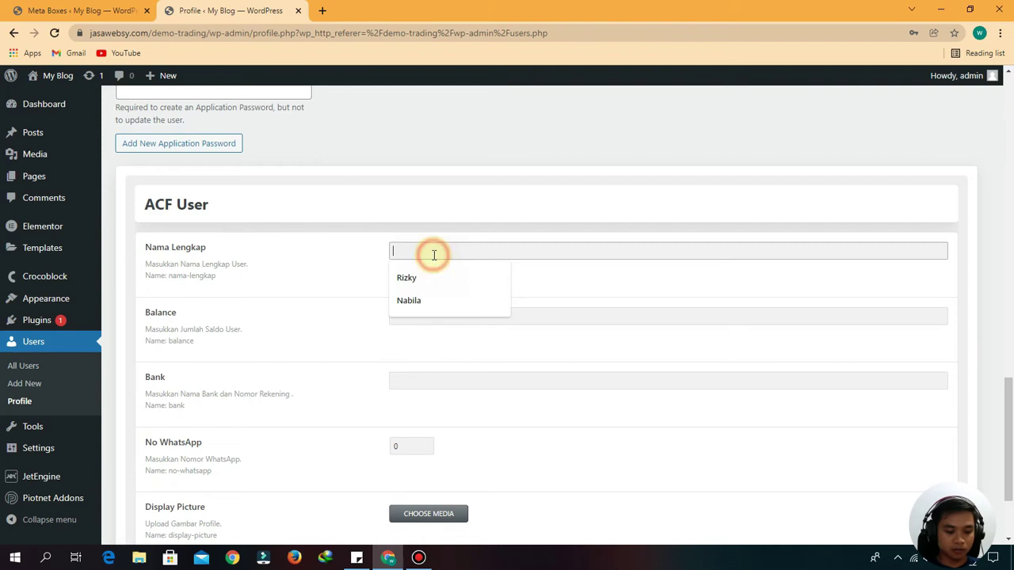
type("User Demo")
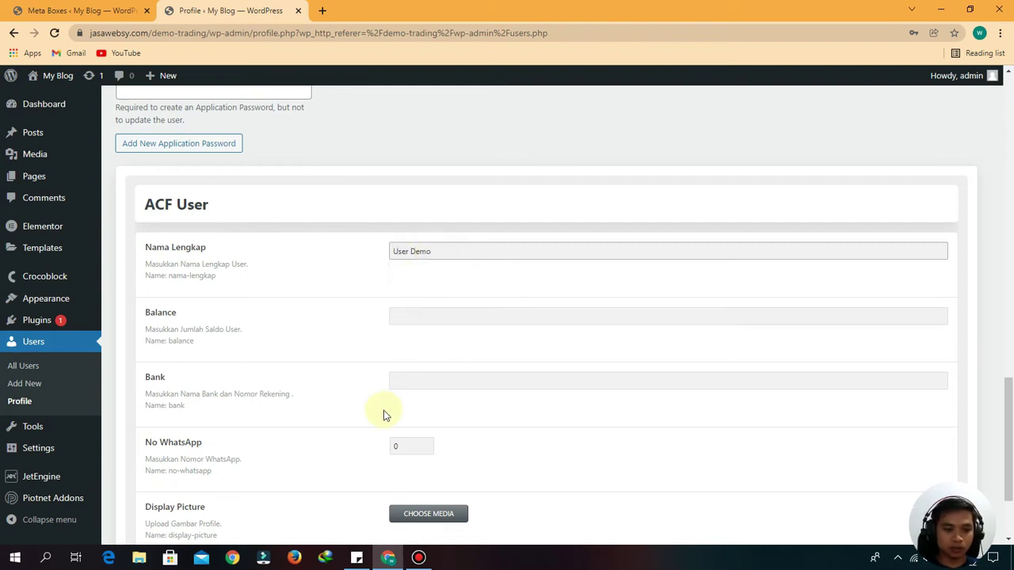
left_click(410, 317)
type("125000")
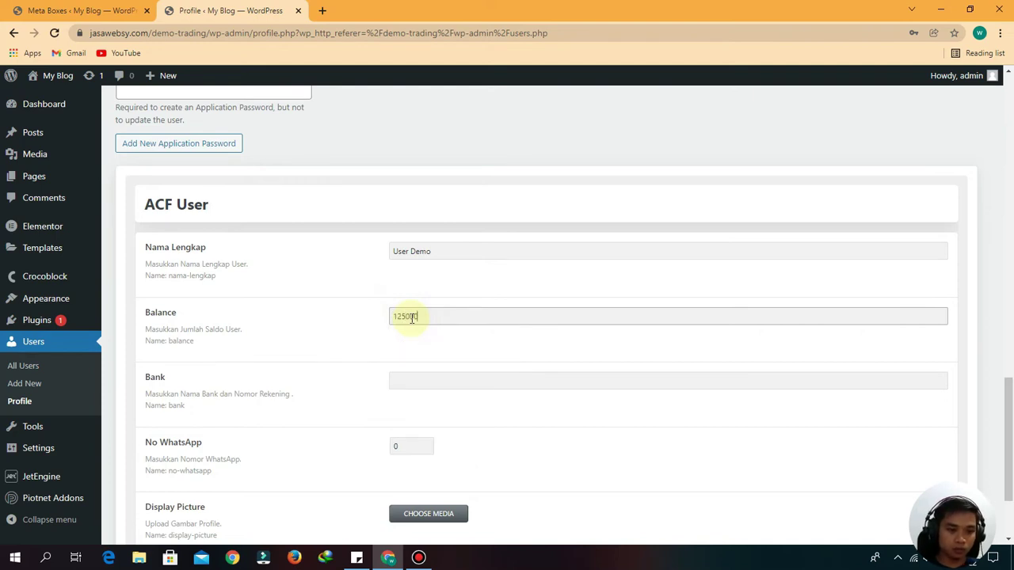
Enter the BCA account number and holder in the Bank field, leave No WhatsApp as is, and save the profile.
left_click(411, 388)
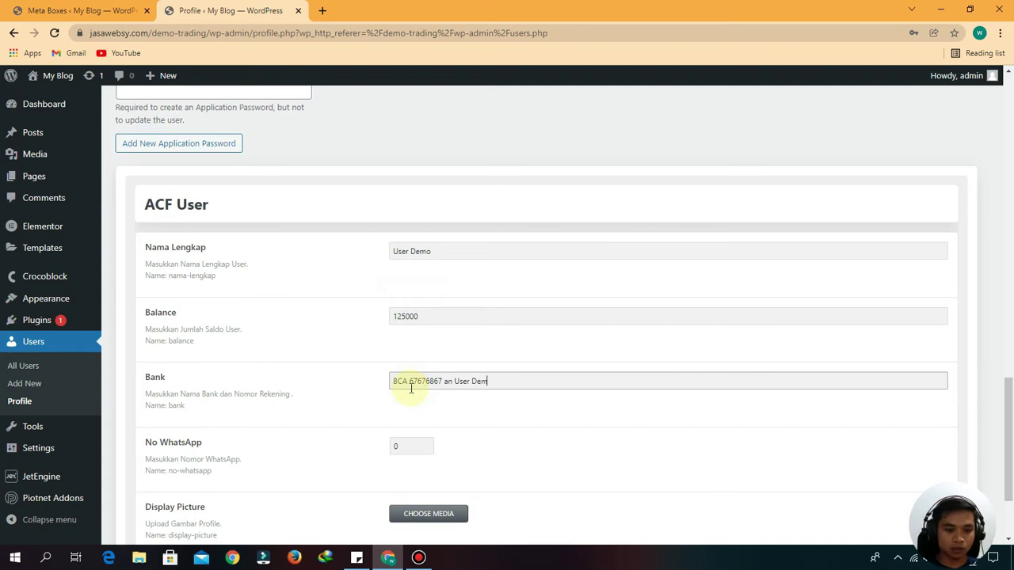
left_click(456, 445)
left_click(400, 445)
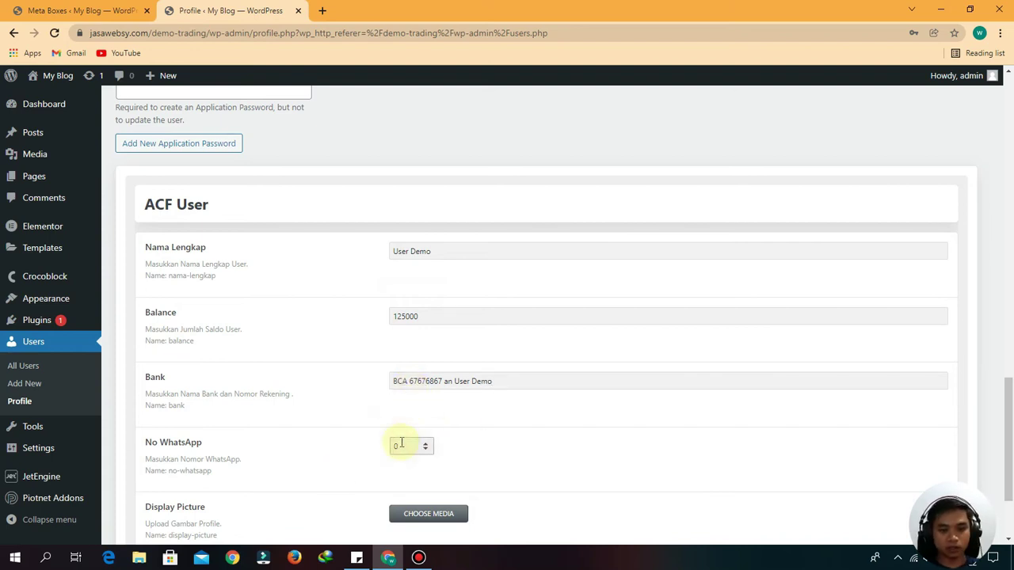
scroll(416, 421, "down", 2)
left_click(142, 480)
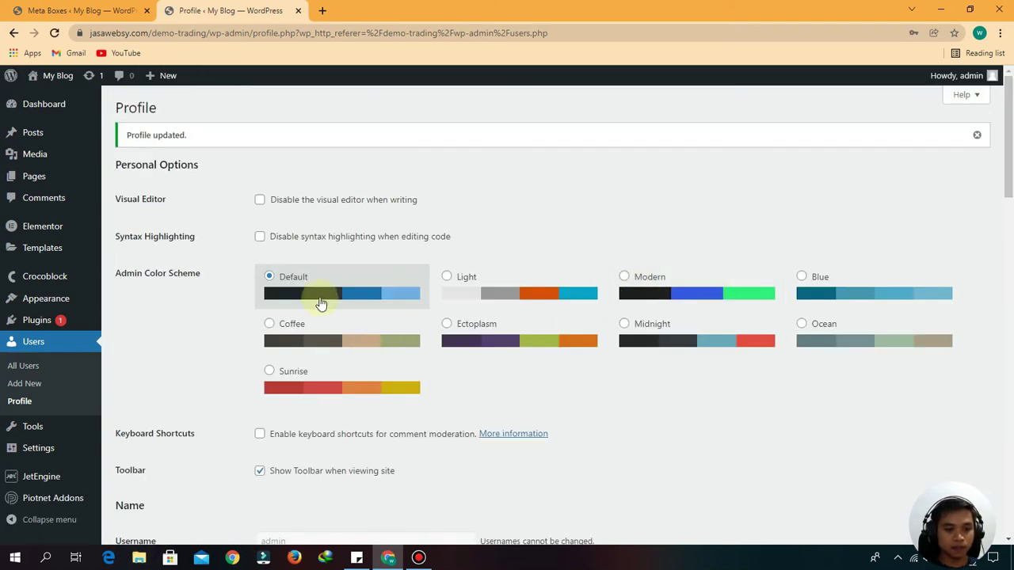
Return to the meta box settings, set the No WhatsApp field's type to Text and update the meta box.
scroll(322, 301, "down", 8)
scroll(341, 382, "down", 3)
key("ctrl+shift+Tab")
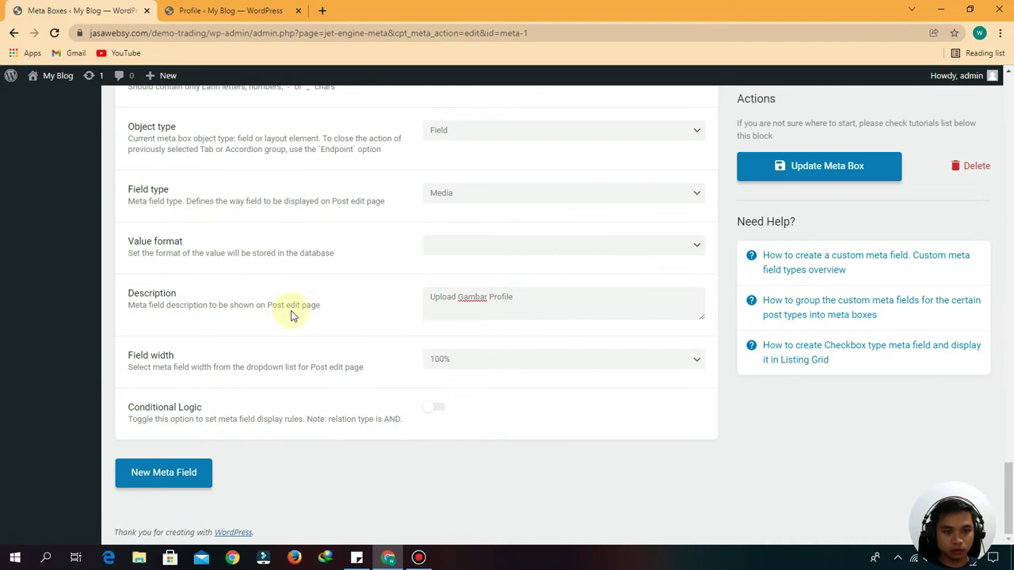
scroll(406, 328, "down", 3)
scroll(404, 325, "up", 7)
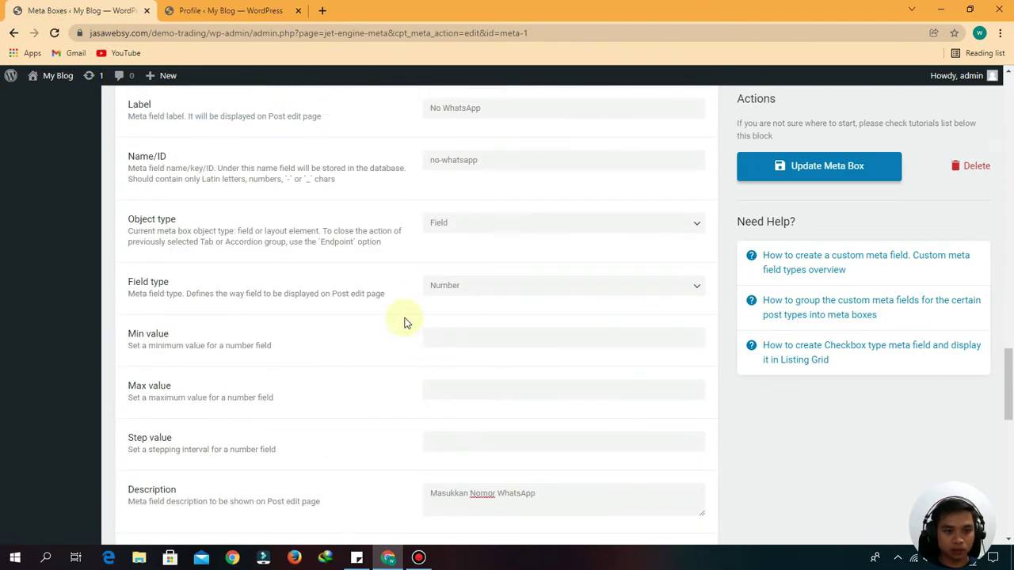
scroll(444, 332, "down", 2)
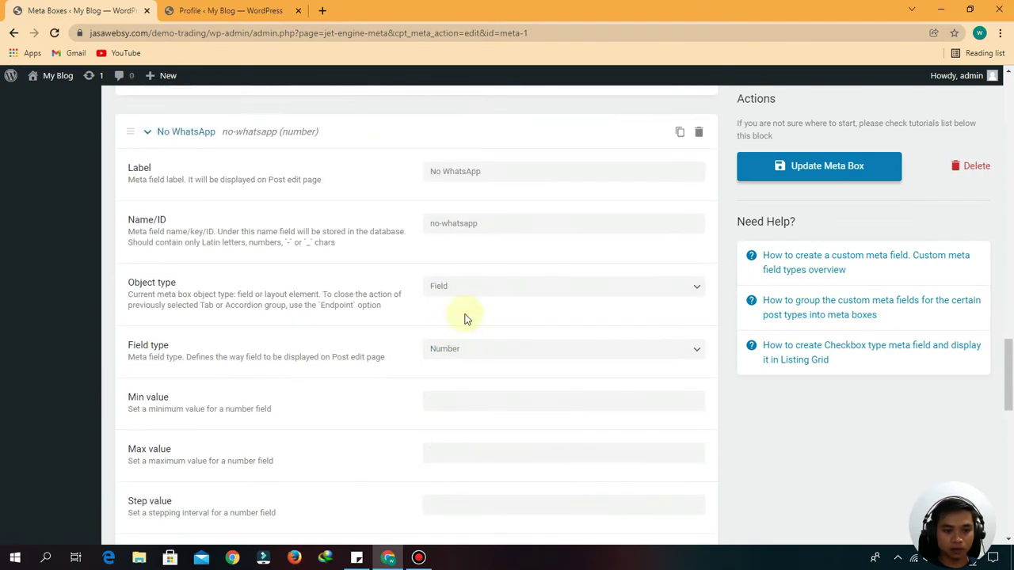
left_click(444, 349)
left_click(441, 152)
left_click(814, 181)
Reload the admin profile page and enter the WhatsApp number in the No WhatsApp field.
left_click(206, 10)
left_click(54, 32)
scroll(340, 348, "down", 6)
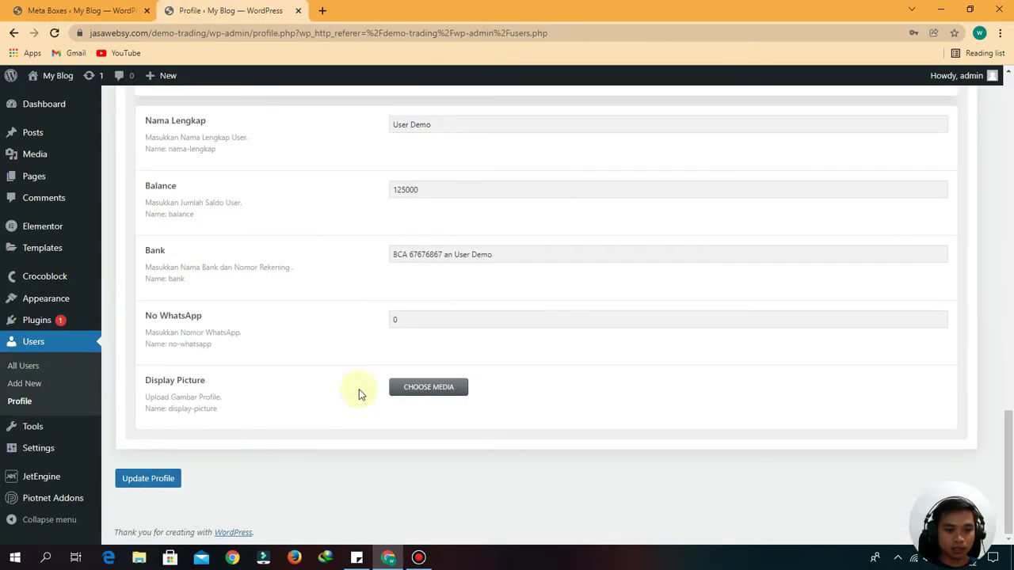
left_click(406, 323)
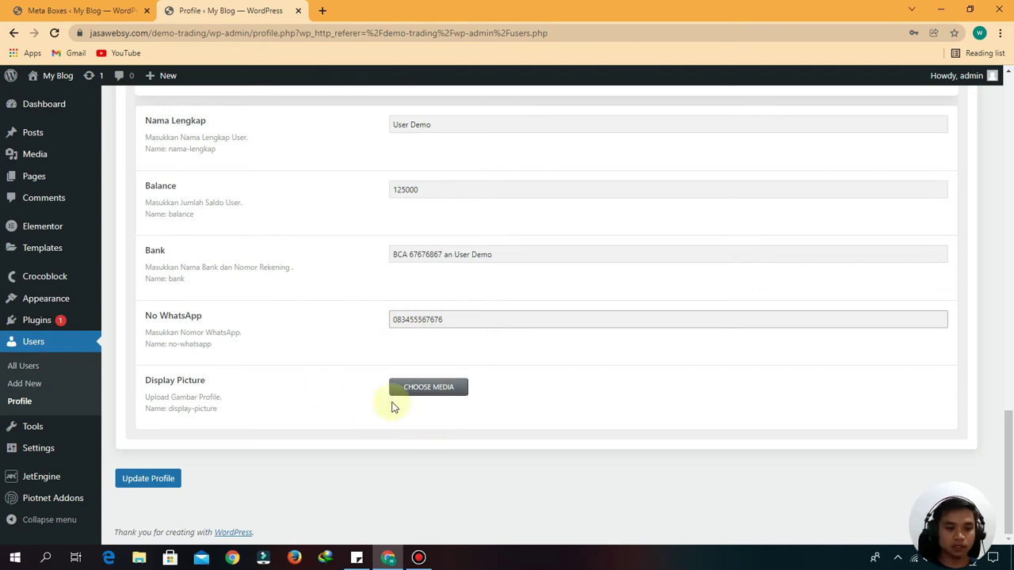
Upload the image mj3.png from the Desktop as media for the Display Picture field.
left_click(407, 393)
left_click(98, 129)
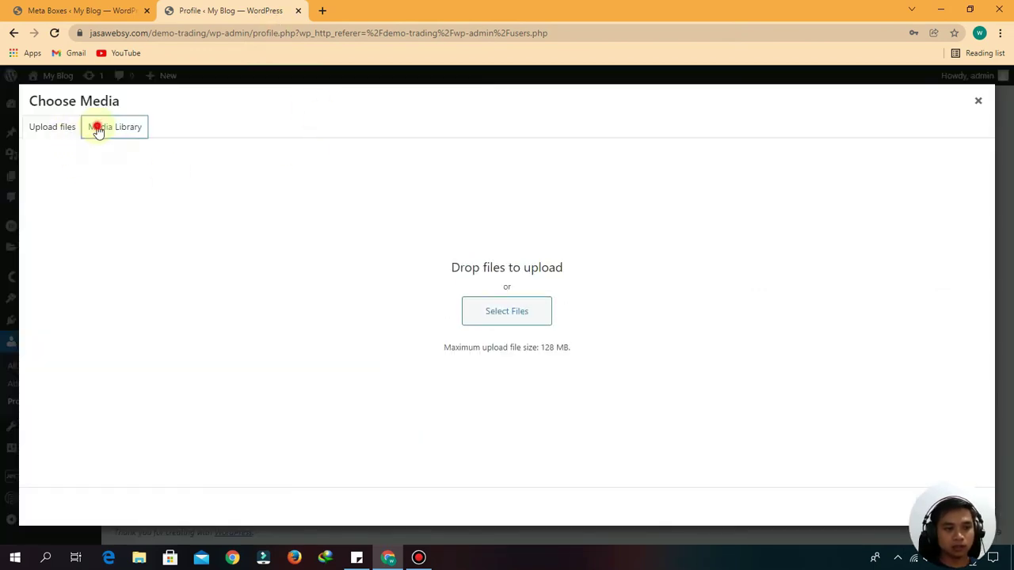
left_click(66, 132)
left_click(507, 320)
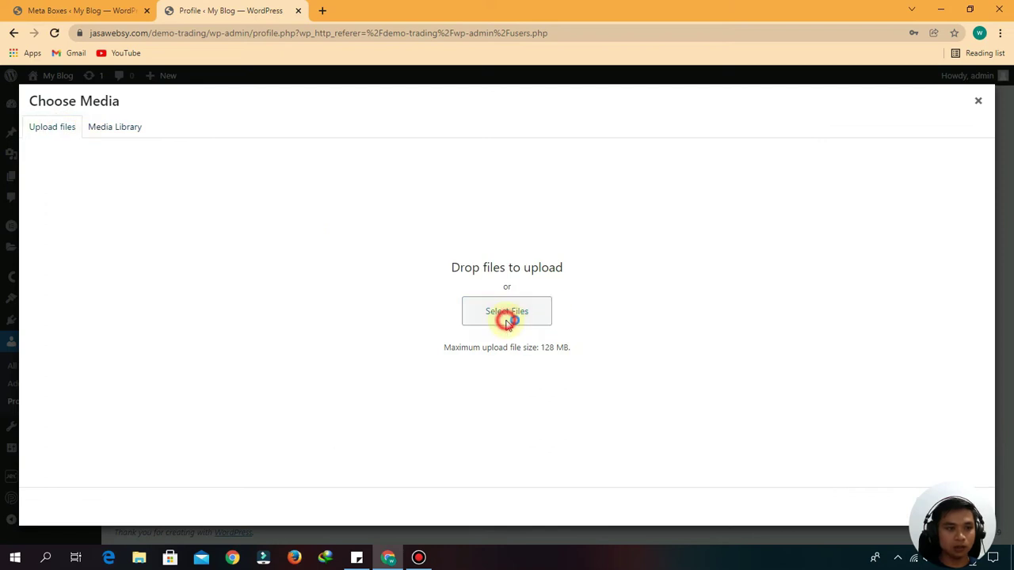
left_click(49, 125)
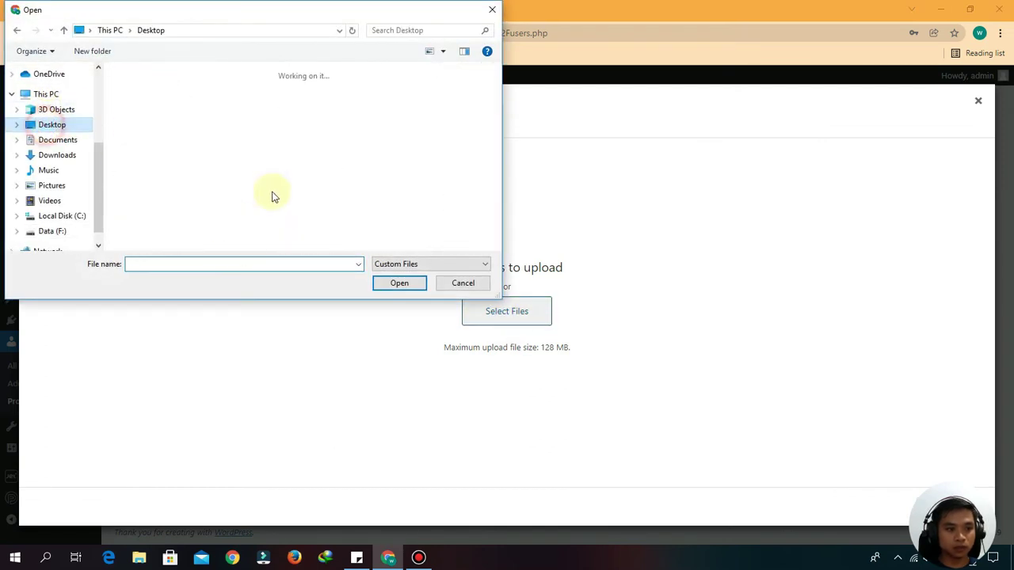
scroll(333, 203, "down", 5)
left_click(224, 136)
left_click(399, 282)
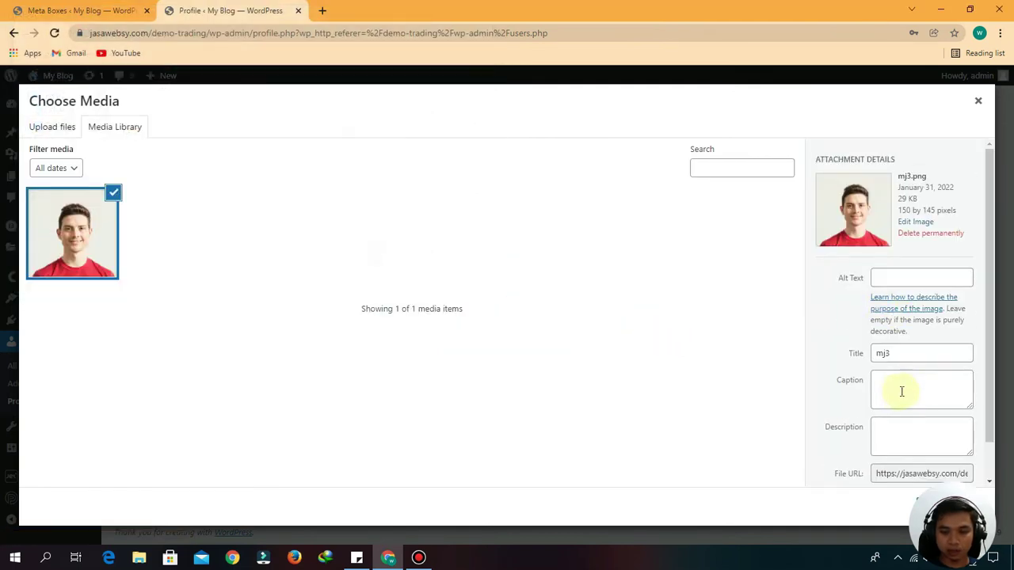
Use mj3.png as the Display Picture and save the profile.
left_click(946, 506)
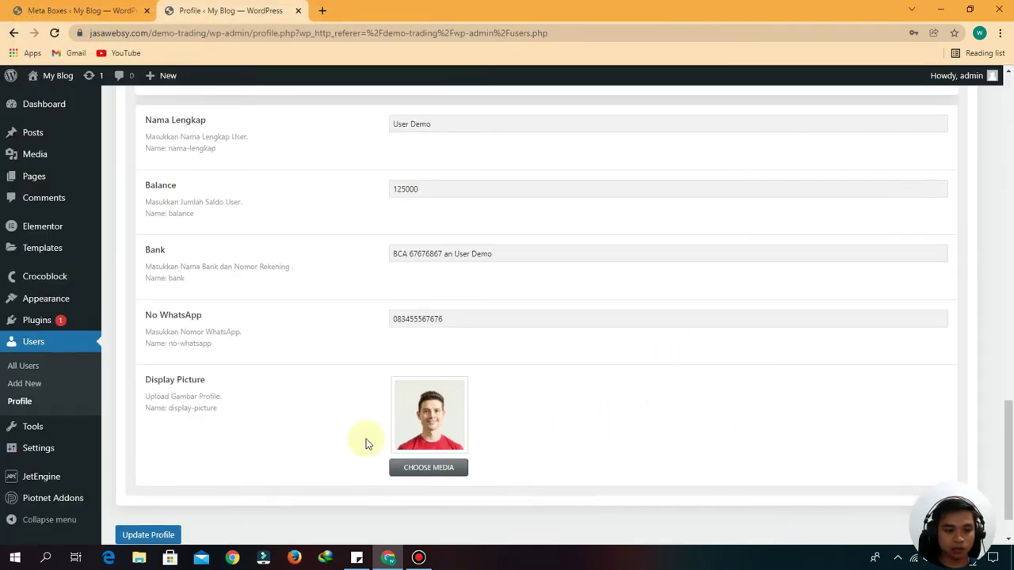
scroll(366, 441, "down", 2)
left_click(135, 479)
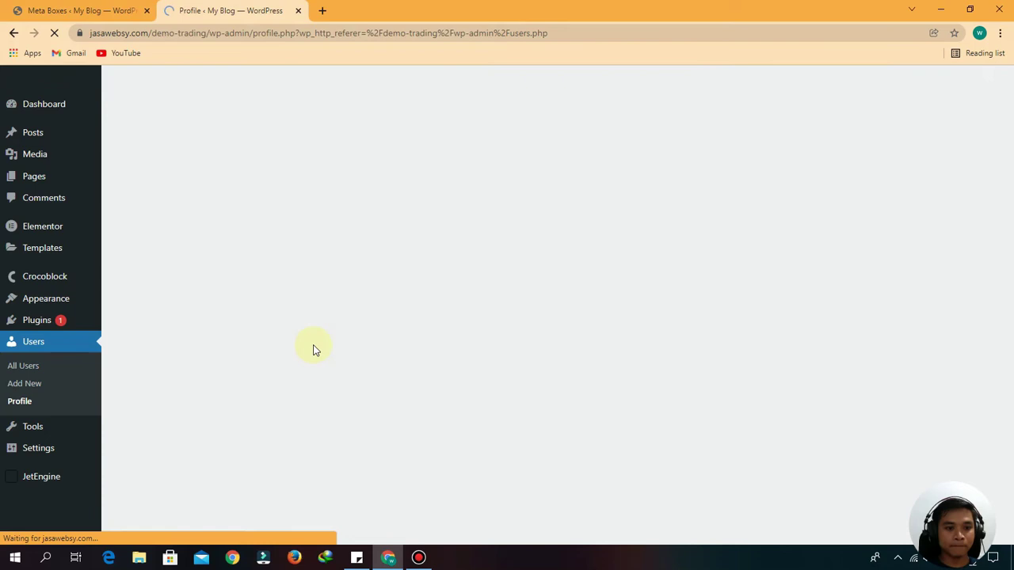
Examine the saved values of all five ACF User fields on the profile page.
scroll(555, 502, "down", 2)
scroll(556, 495, "down", 15)
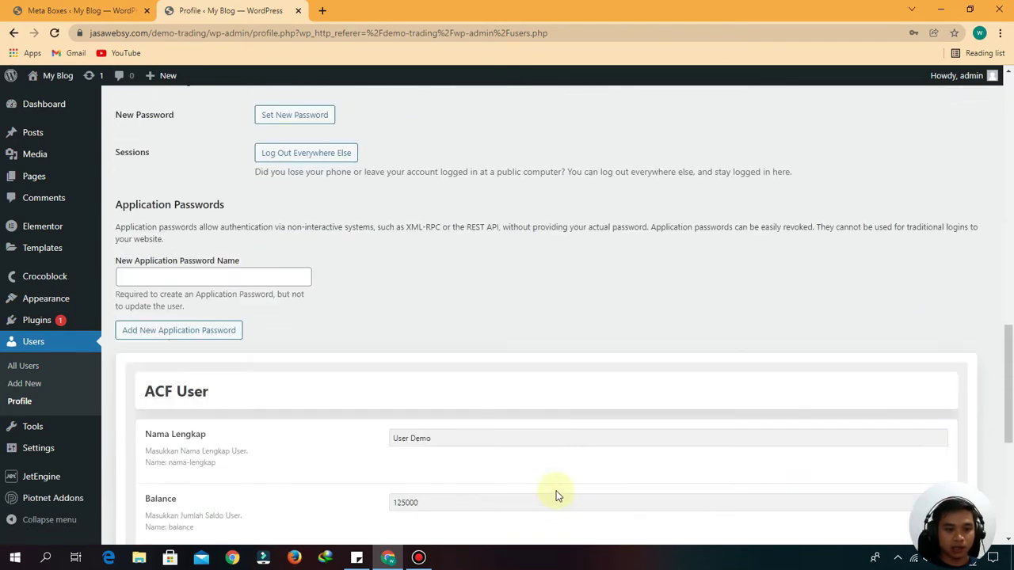
scroll(588, 197, "up", 5)
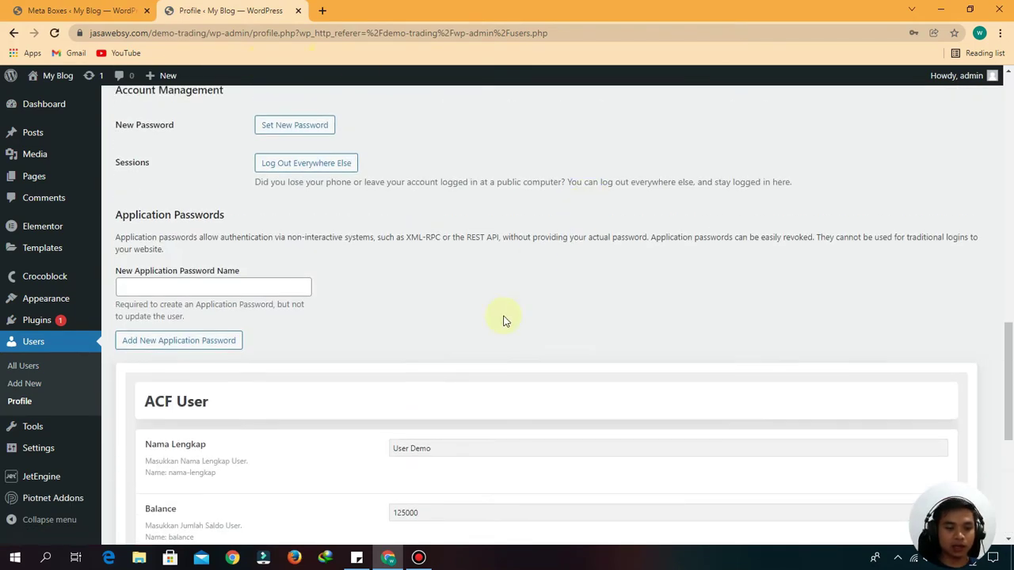
scroll(472, 324, "down", 3)
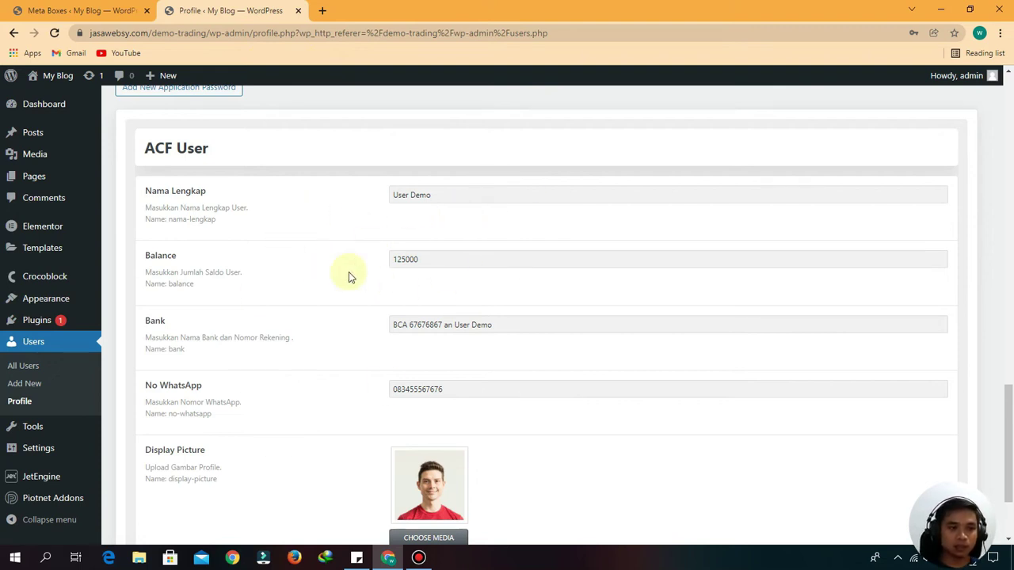
scroll(657, 324, "up", 10)
scroll(518, 425, "down", 8)
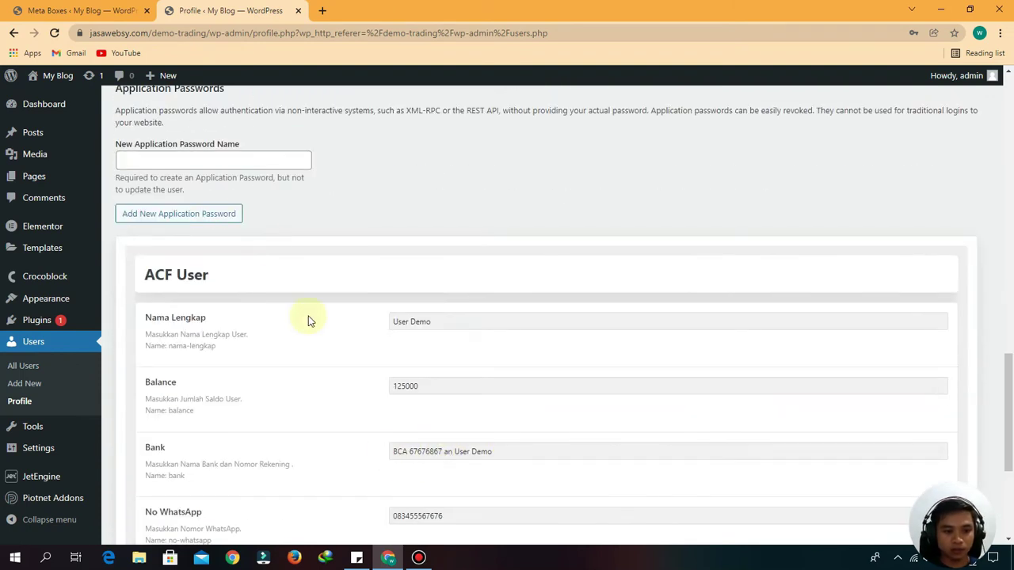
scroll(351, 351, "down", 5)
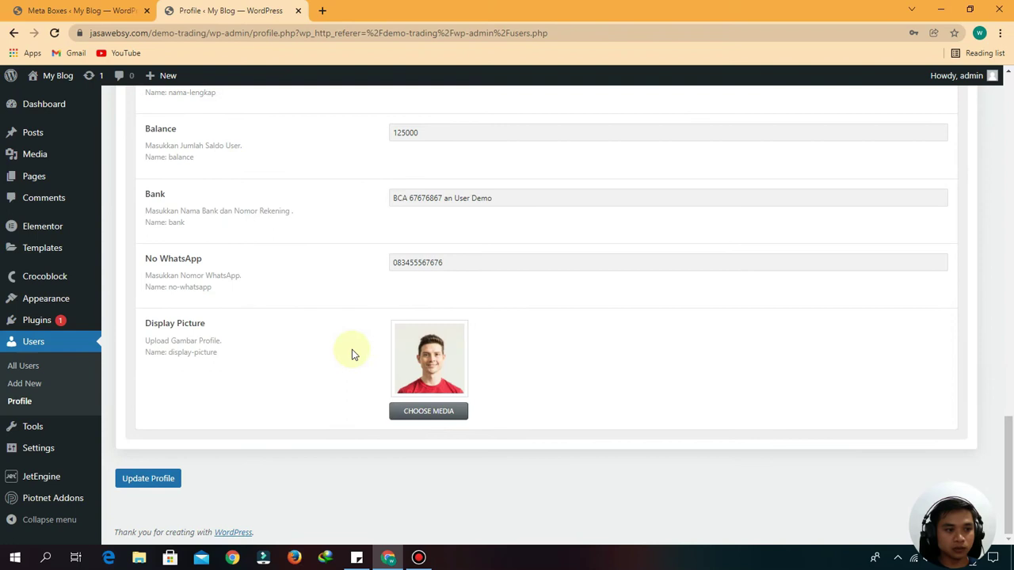
scroll(366, 321, "up", 12)
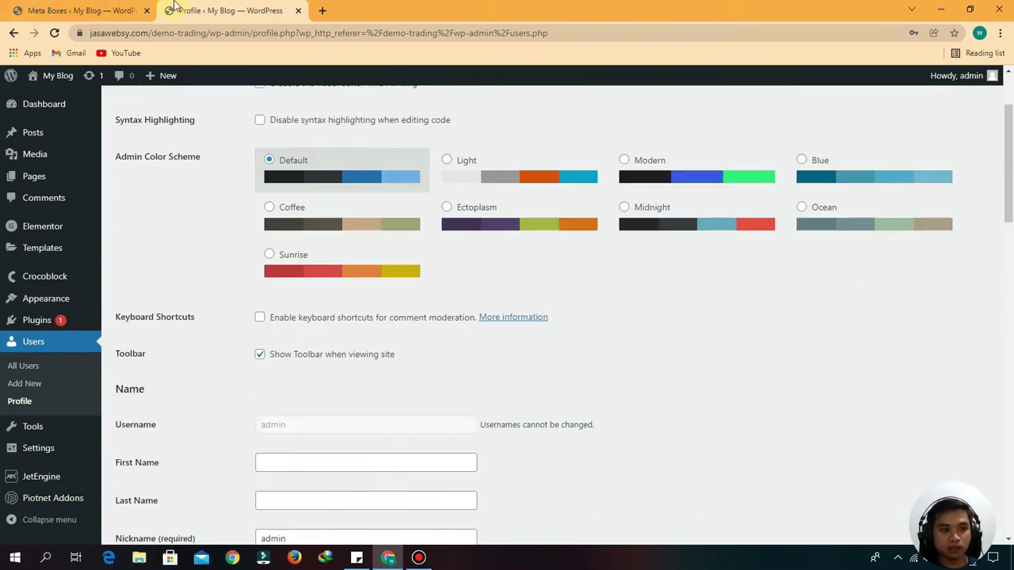
Create a new page in a separate tab with the title "Account" and publish it.
mouse_move(21, 182)
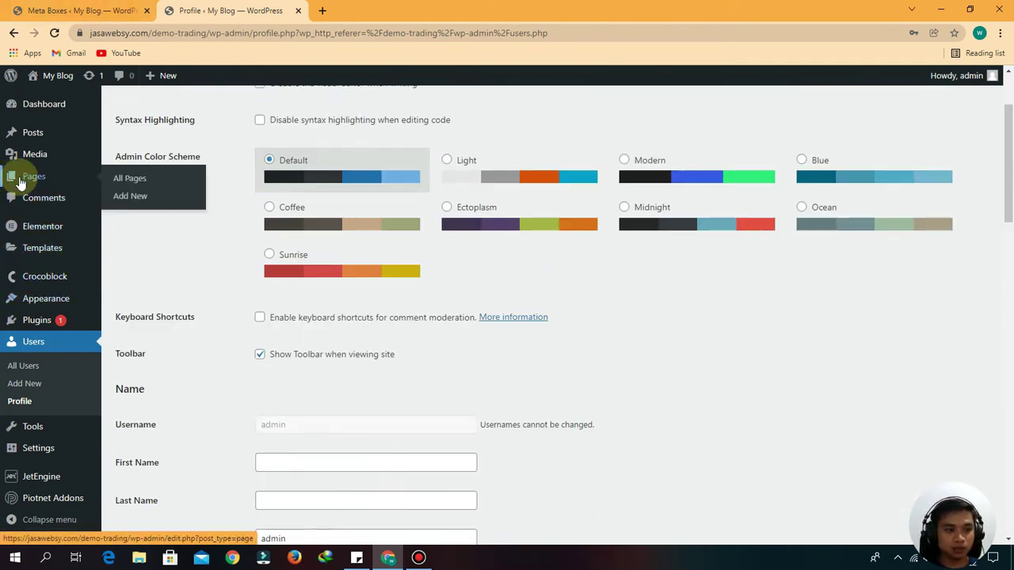
right_click(132, 198)
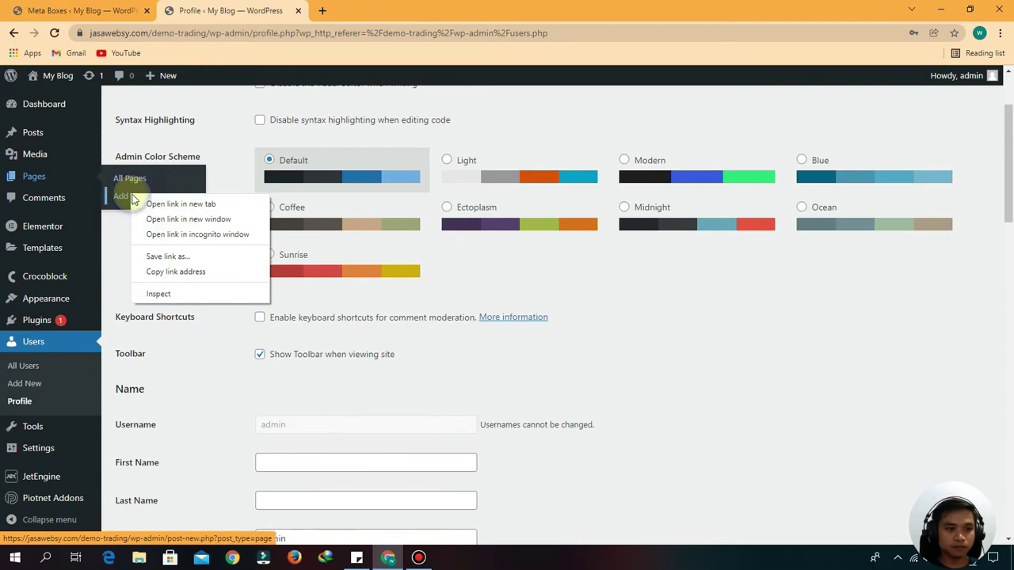
left_click(194, 203)
left_click(400, 10)
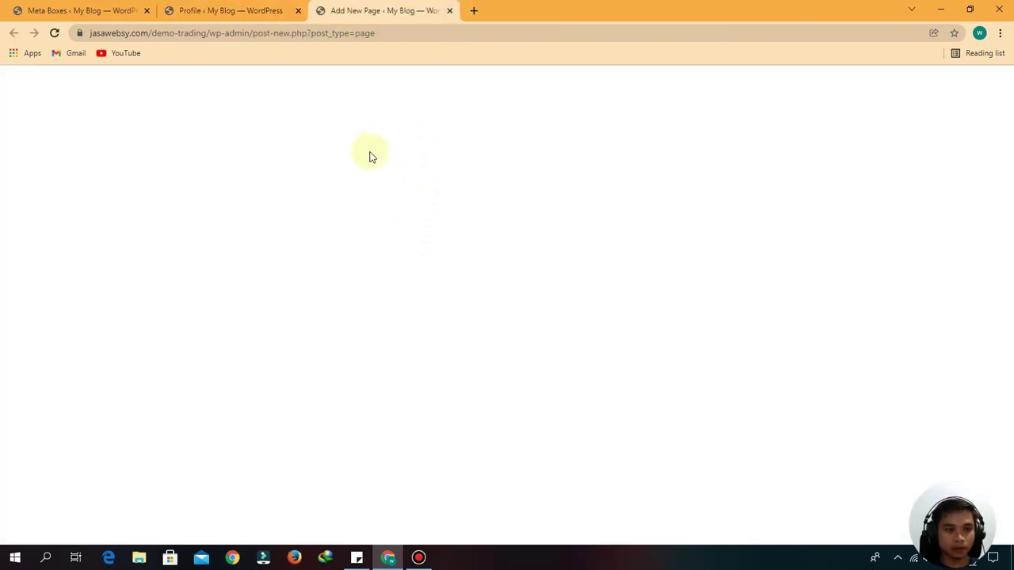
left_click(206, 174)
type("Account")
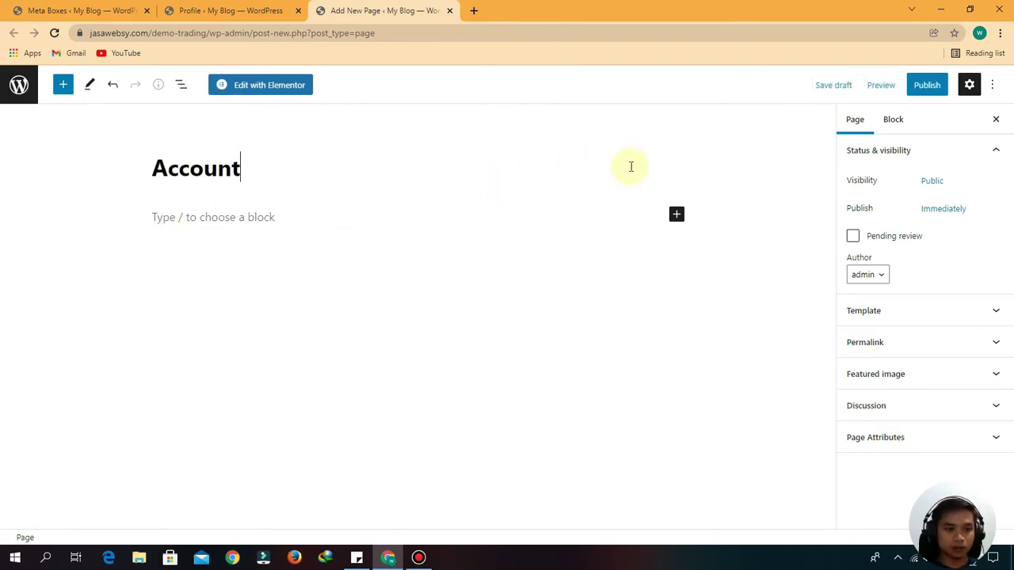
left_click(924, 87)
left_click(916, 87)
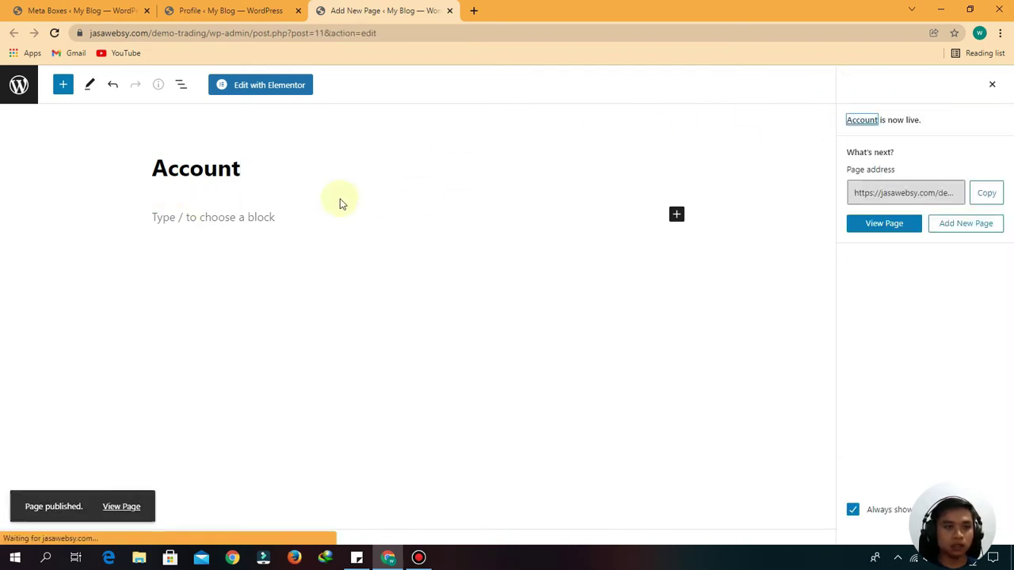
Edit the Account page with Elementor, hiding its title and setting the page layout to Elementor Canvas, and save the update.
left_click(261, 87)
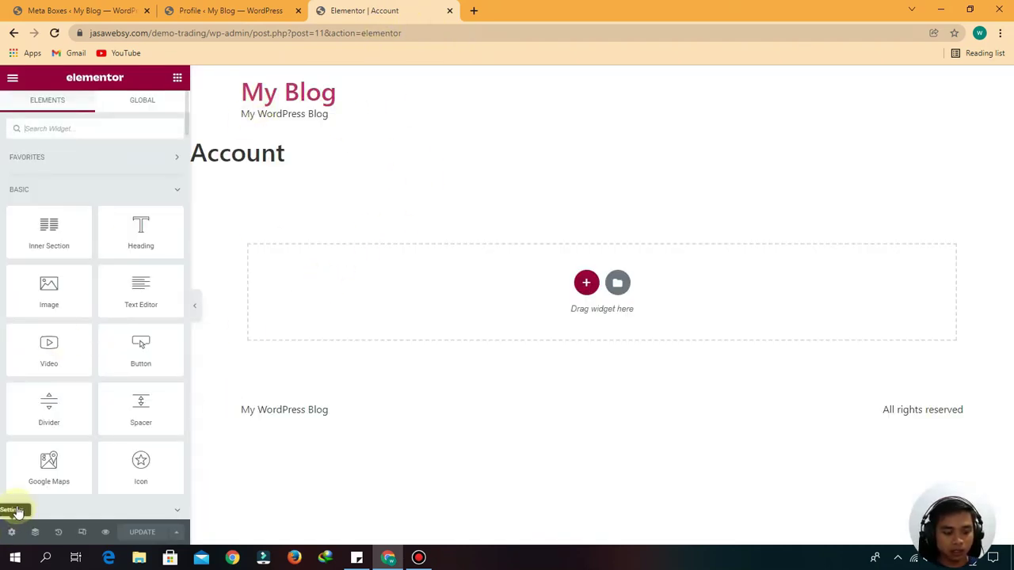
left_click(12, 532)
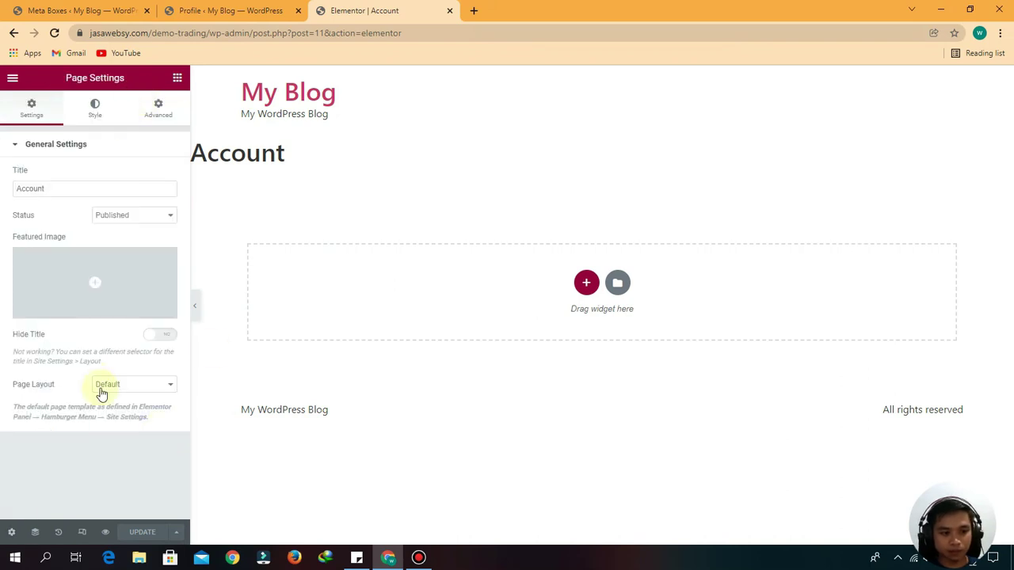
left_click(170, 338)
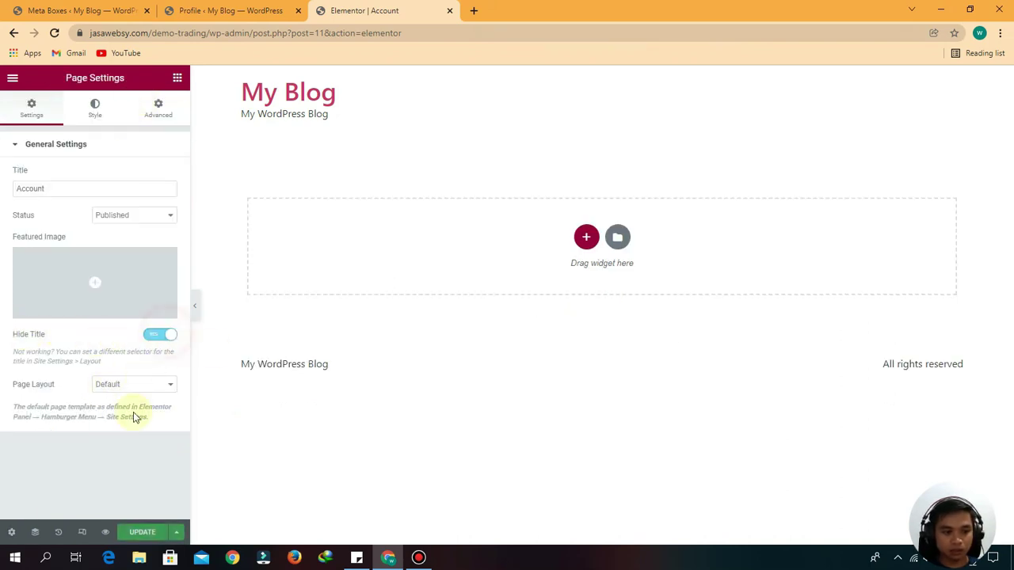
left_click(122, 385)
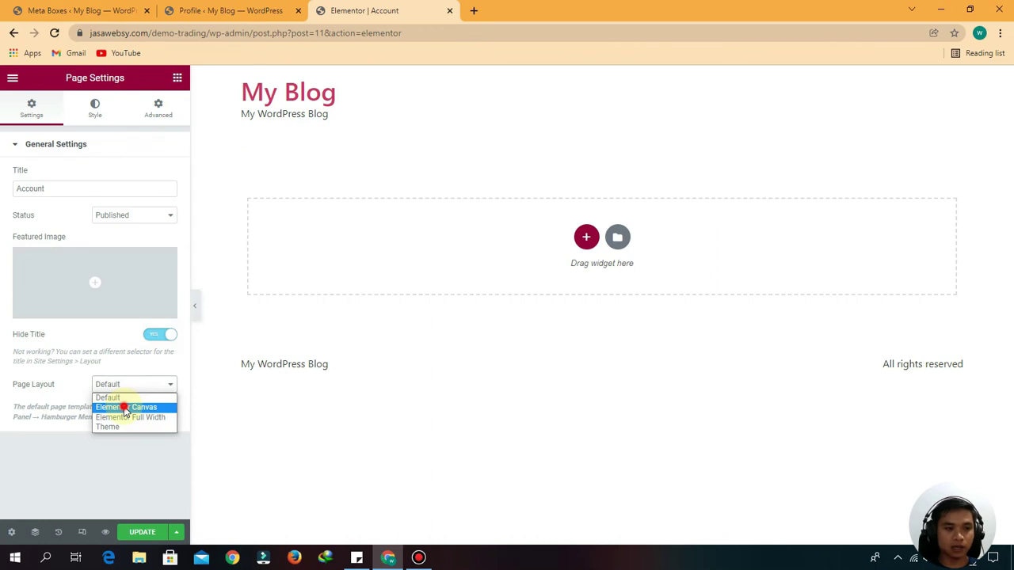
left_click(124, 408)
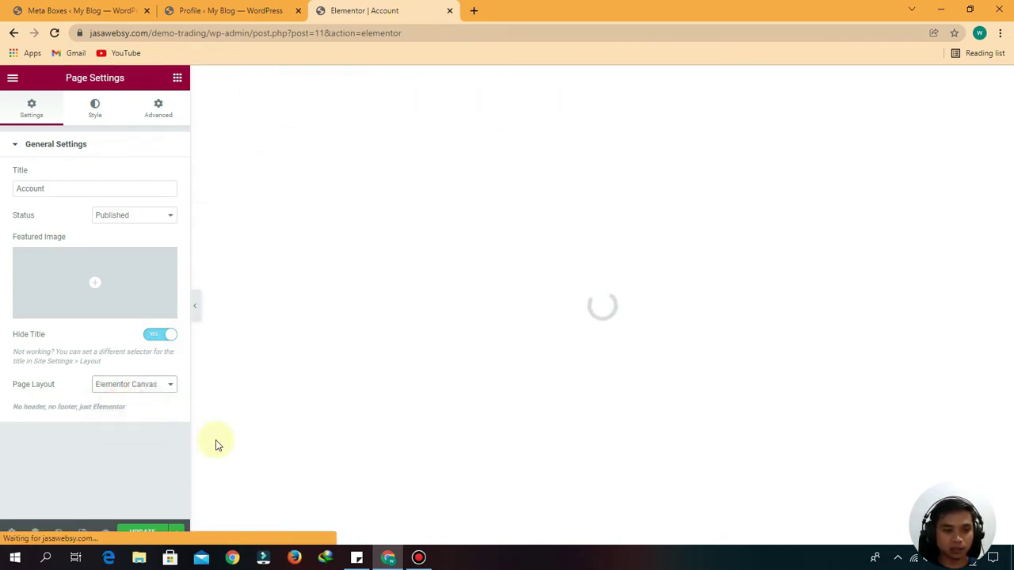
left_click(142, 533)
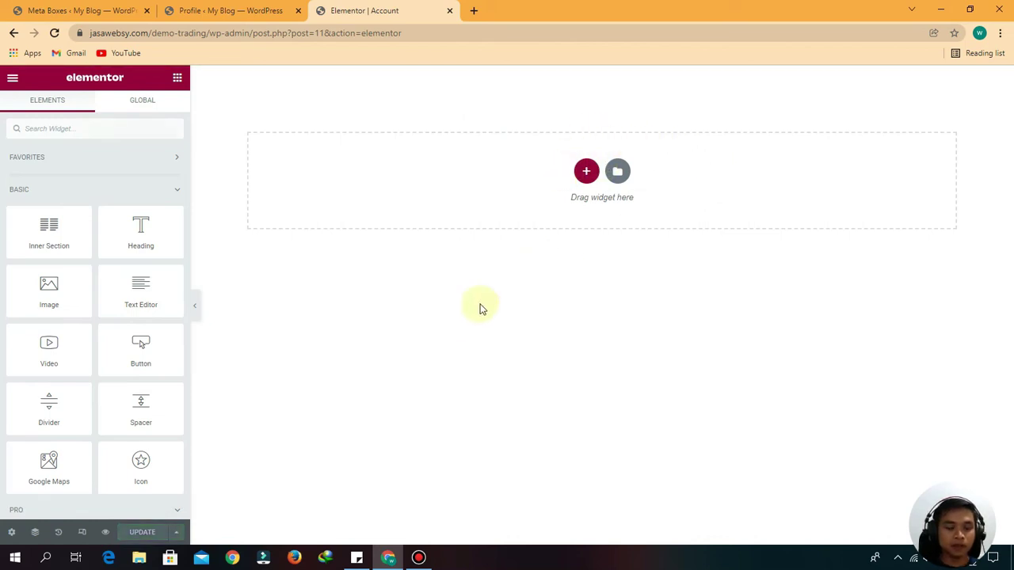
Add a two-column section with a Dynamic Image widget in its first column, using Display Picture as the image source.
left_click(586, 173)
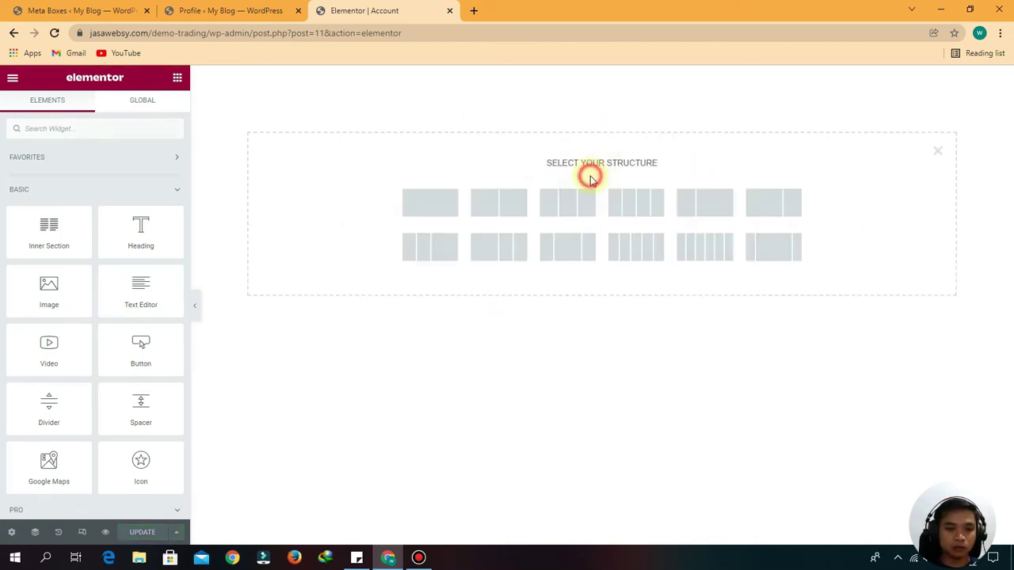
left_click(513, 204)
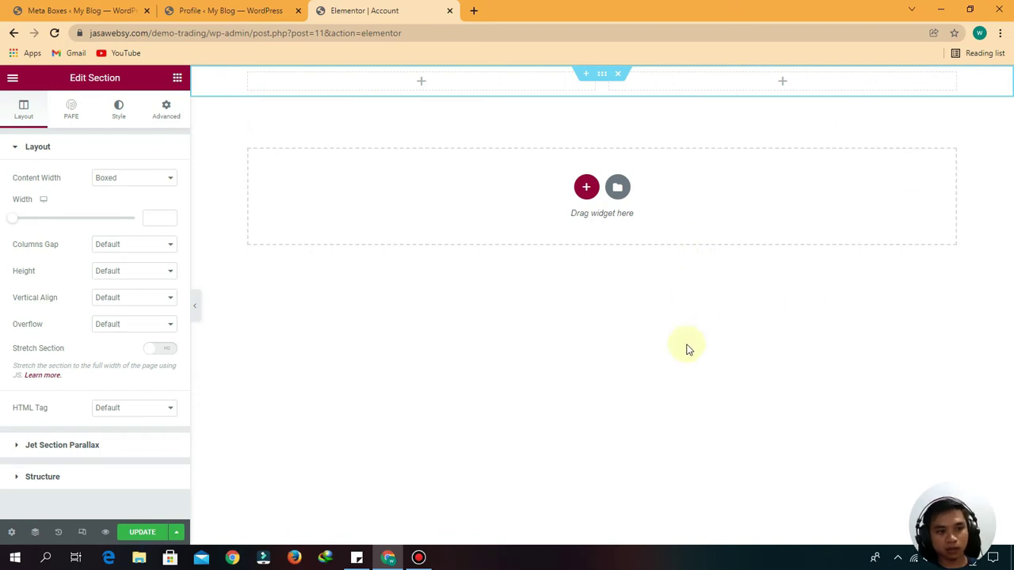
left_click(177, 79)
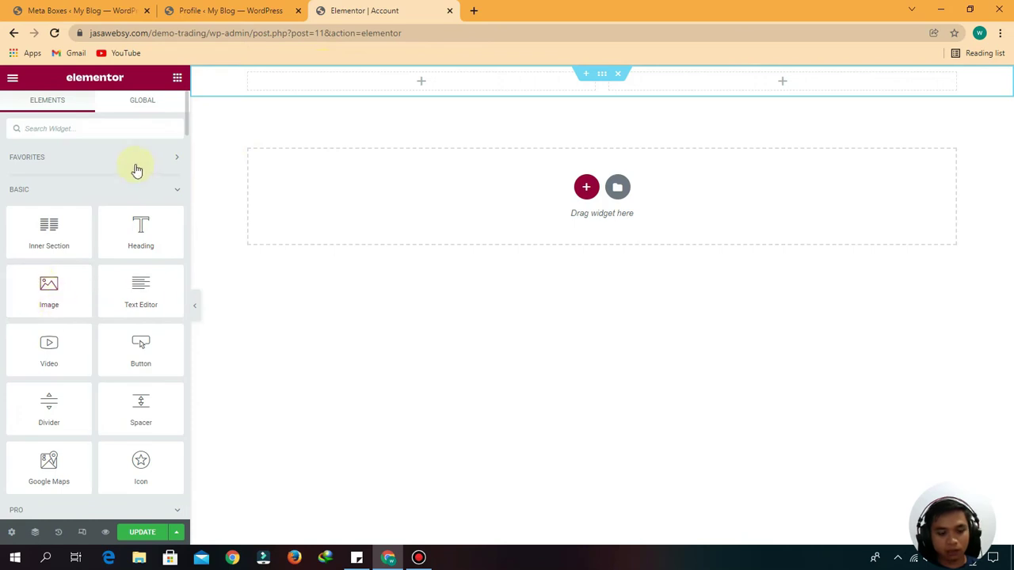
type("dy")
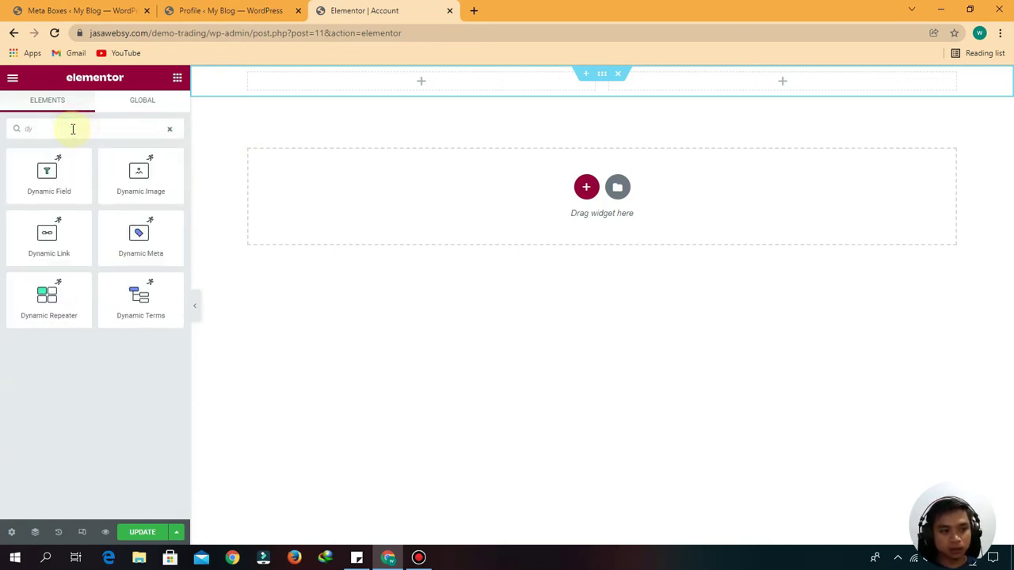
left_click_drag(138, 190, 403, 86)
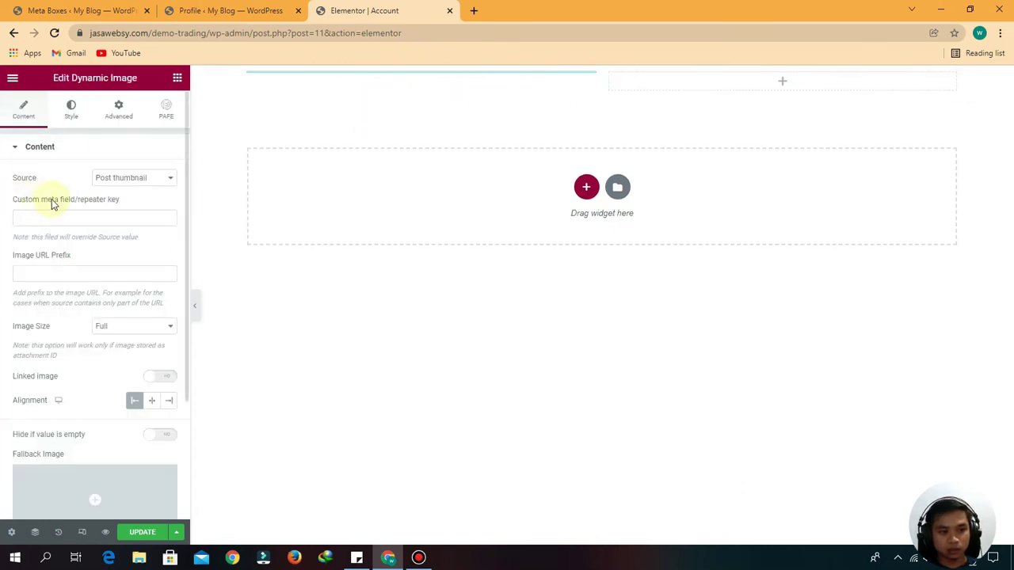
left_click(117, 177)
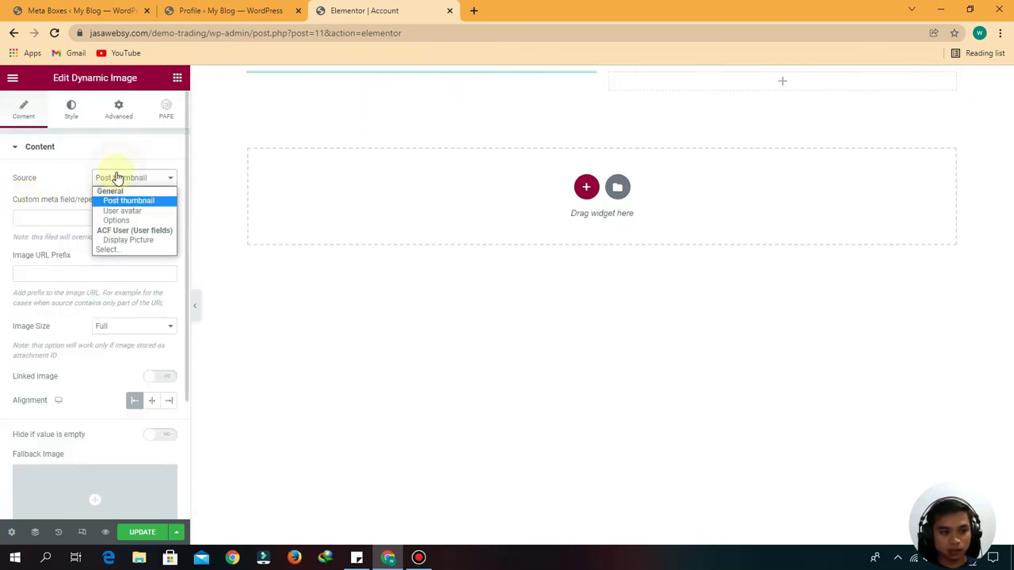
left_click(125, 240)
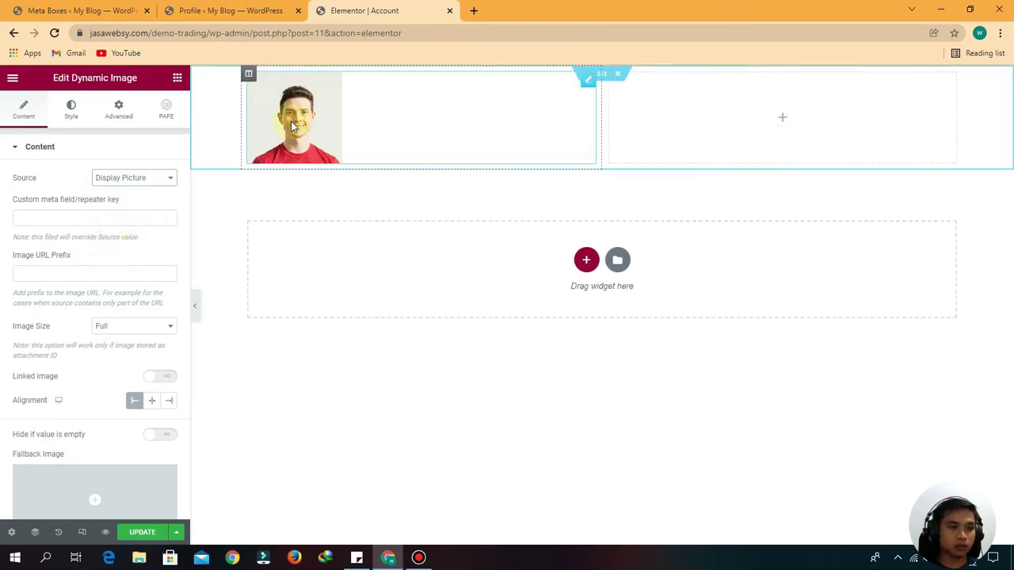
Compare the image source options with the Display Picture field on the profile page, and return to the Account page editor.
left_click(130, 182)
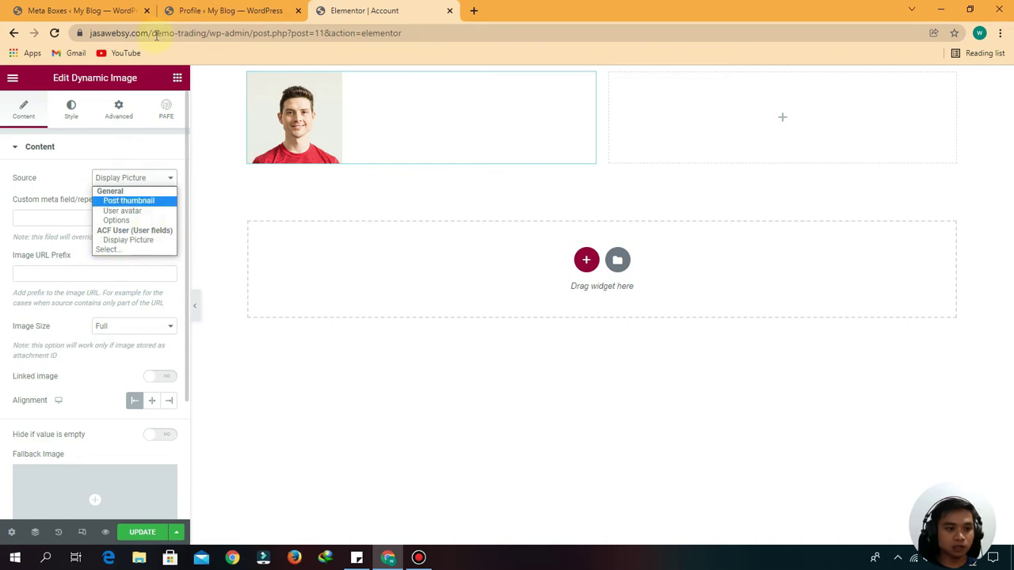
left_click(198, 10)
scroll(294, 457, "down", 8)
scroll(300, 463, "down", 9)
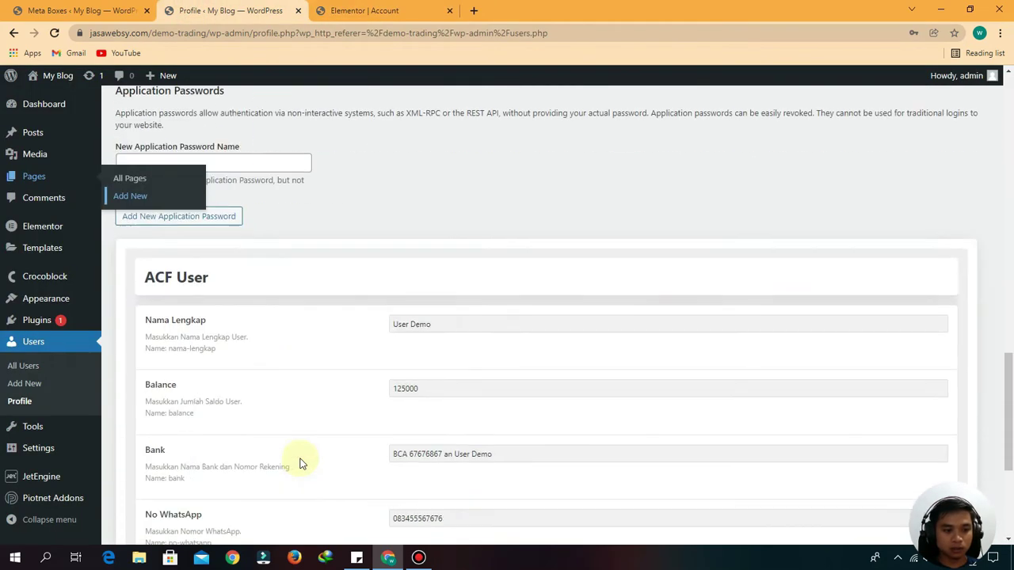
left_click_drag(219, 339, 150, 317)
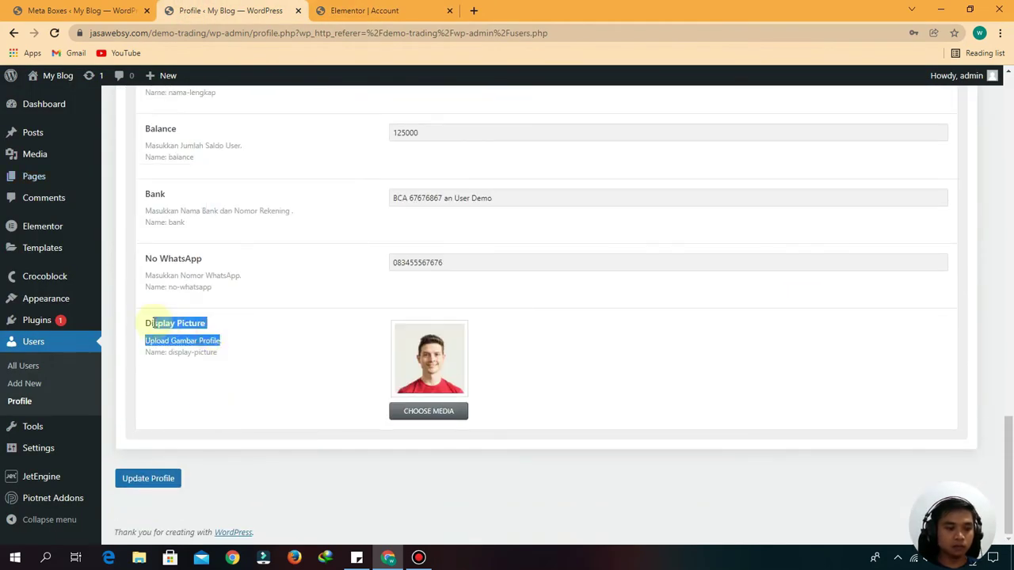
left_click(245, 344)
left_click(361, 11)
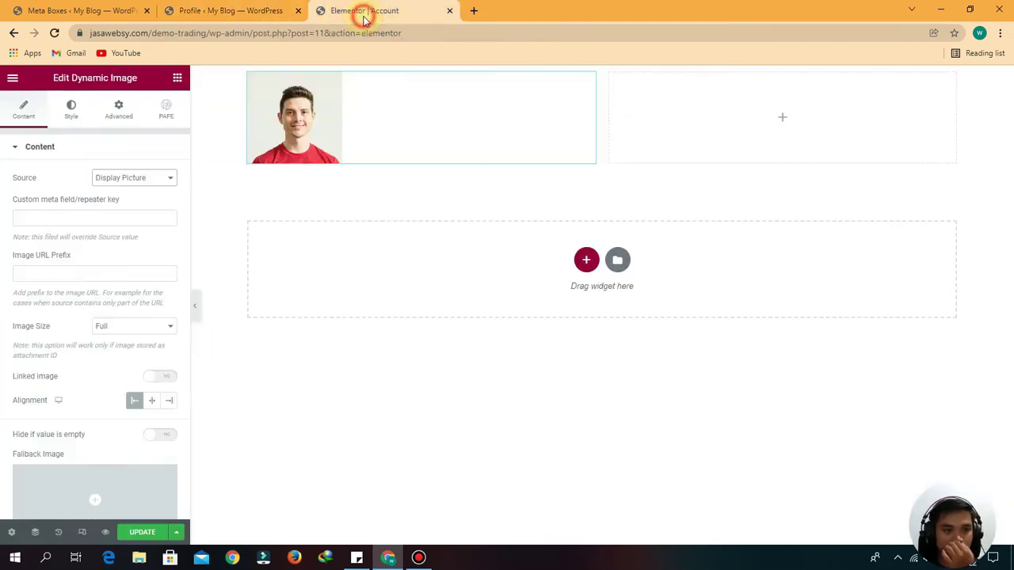
Round the Dynamic Image's corners with a border radius of 100 px on all sides.
left_click(588, 81)
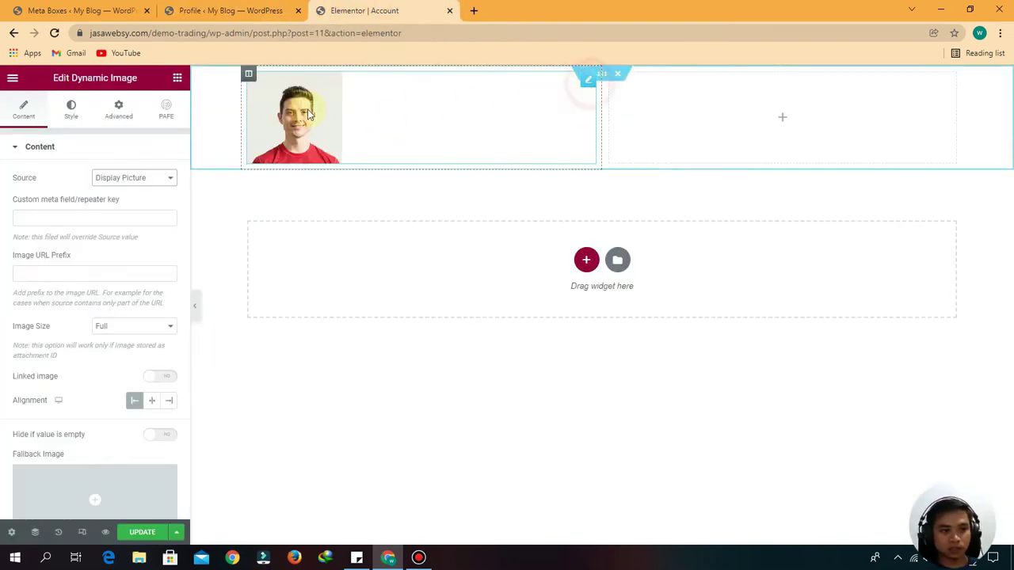
left_click(68, 109)
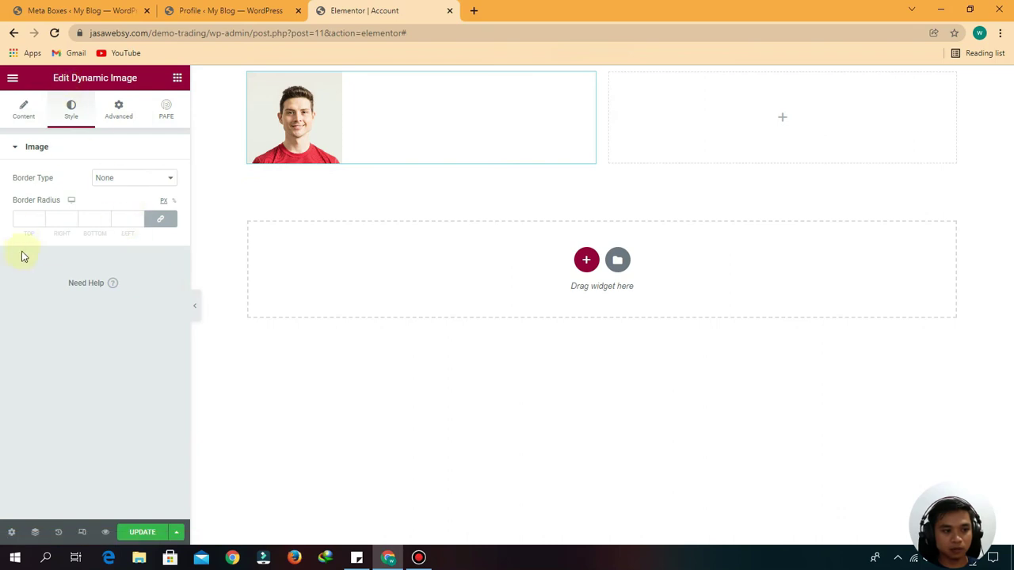
left_click(19, 219)
type("100")
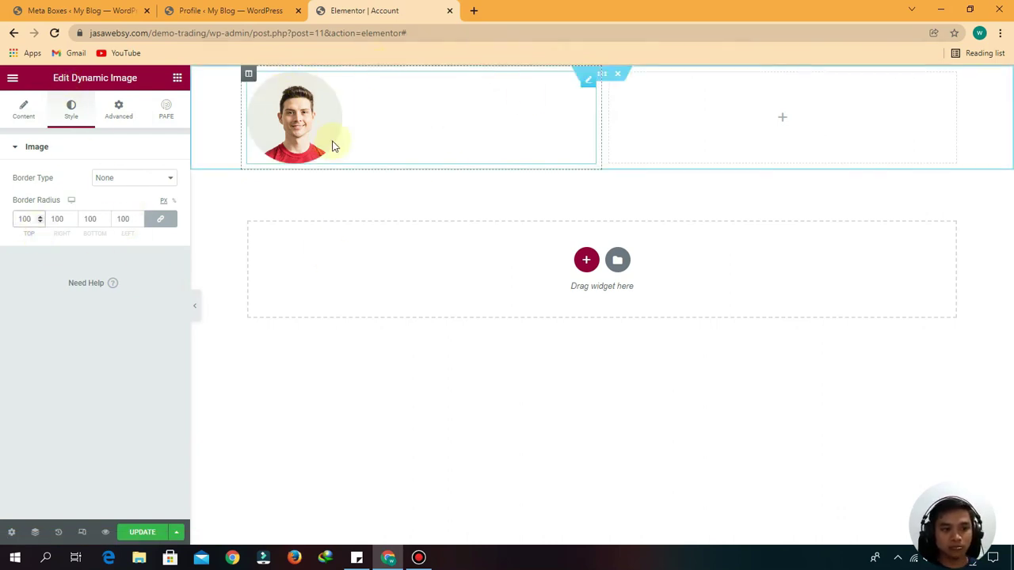
Narrow the section's first column to about 21.5% width and center the profile image in it.
left_click_drag(598, 131, 461, 135)
left_click(461, 134)
left_click_drag(604, 120, 398, 130)
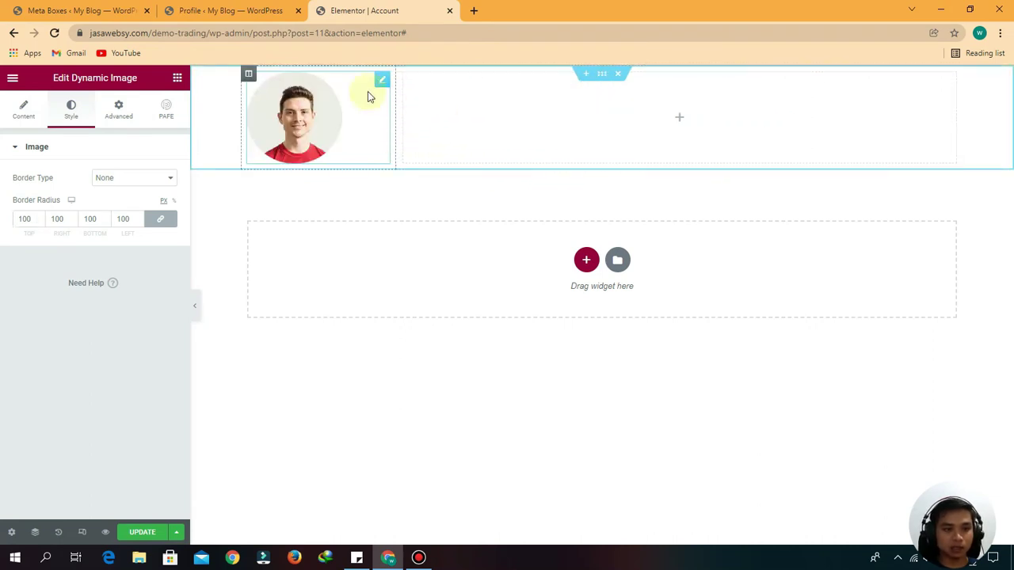
left_click(23, 111)
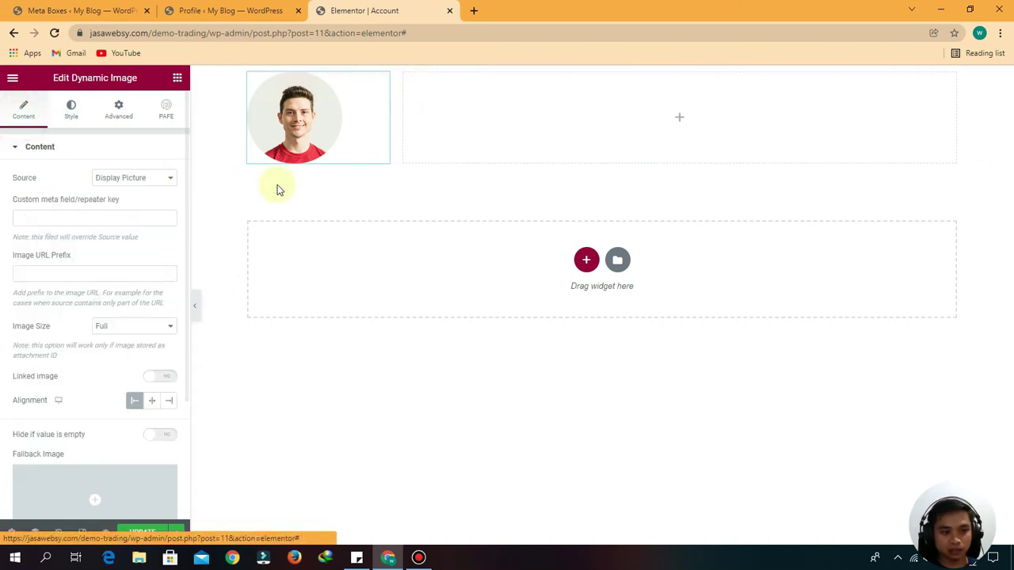
left_click(148, 402)
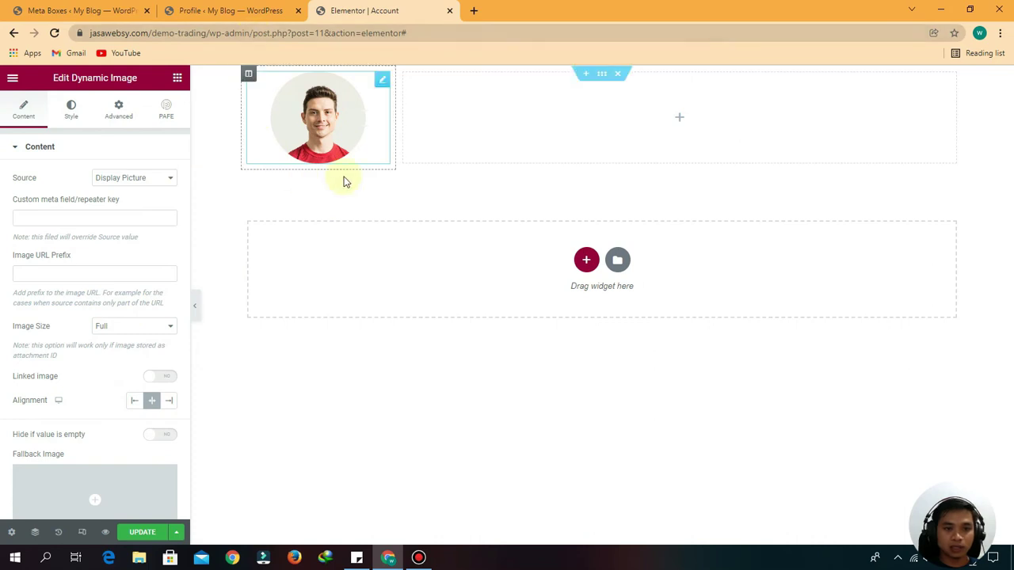
Set the content width of the section holding the profile image to Full Width.
right_click(602, 76)
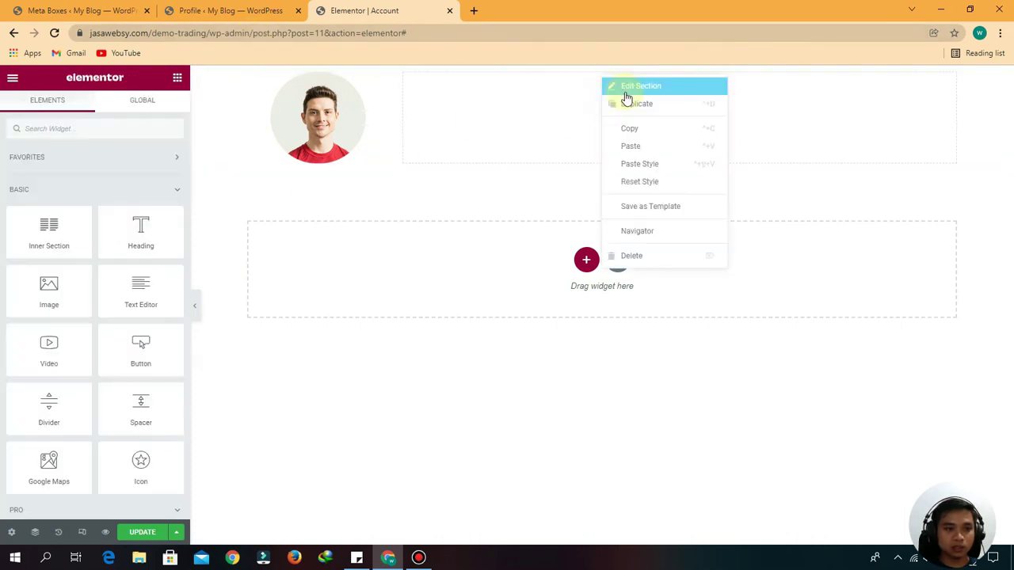
left_click(623, 87)
left_click(133, 179)
left_click(119, 199)
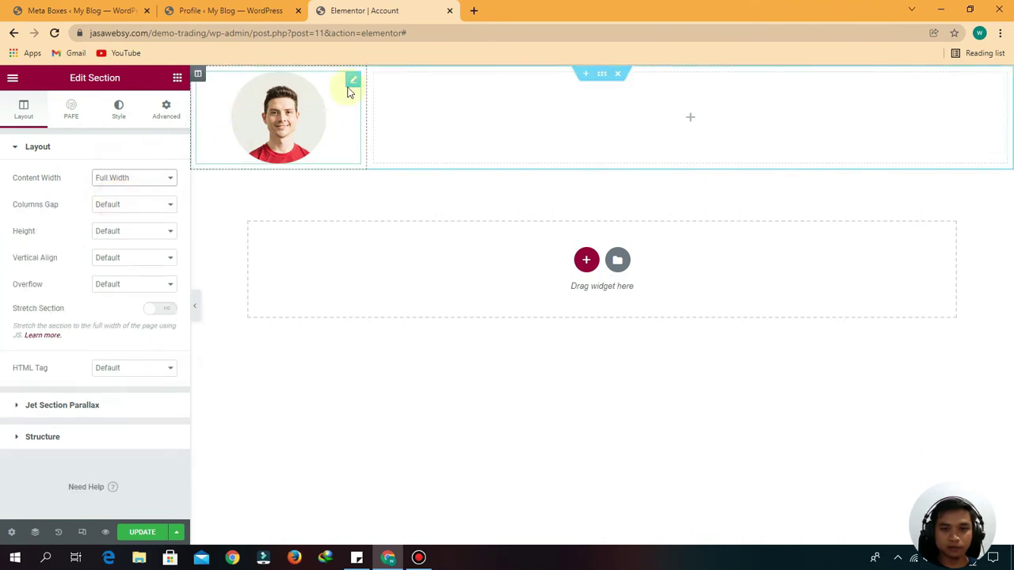
Give the profile image's column a classic background with the color #4F7DA2.
right_click(197, 76)
left_click(223, 87)
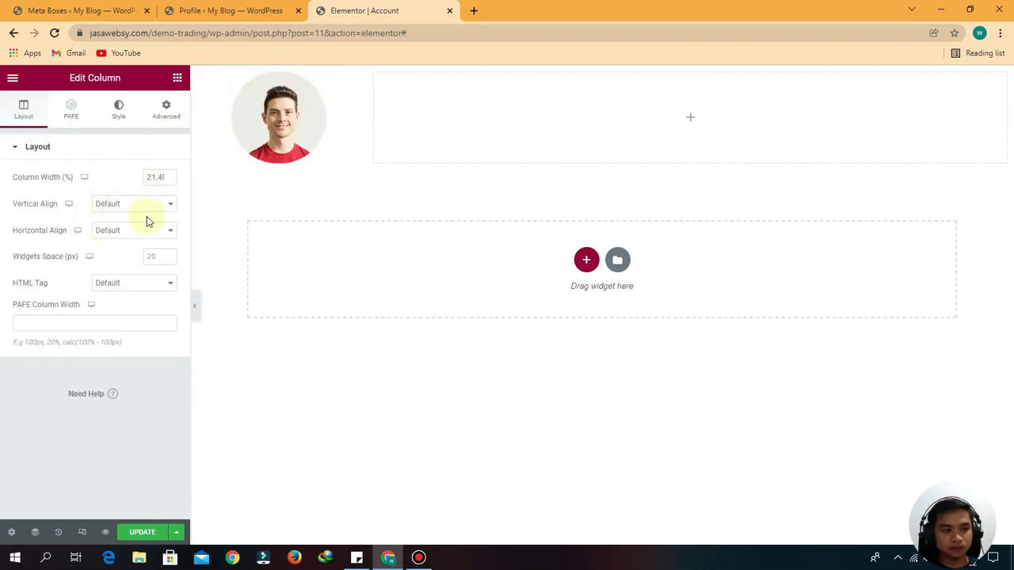
left_click(119, 113)
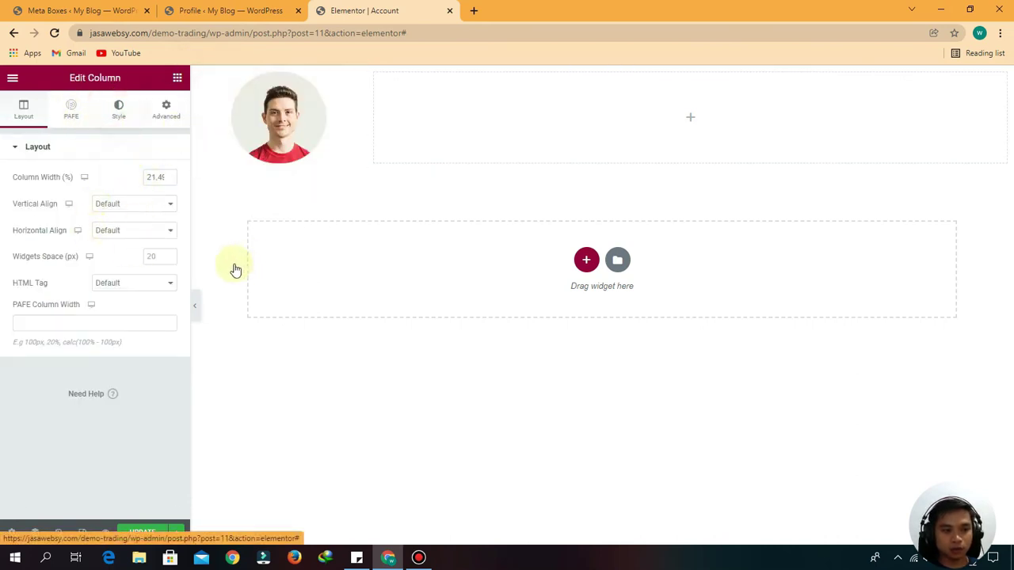
left_click(138, 207)
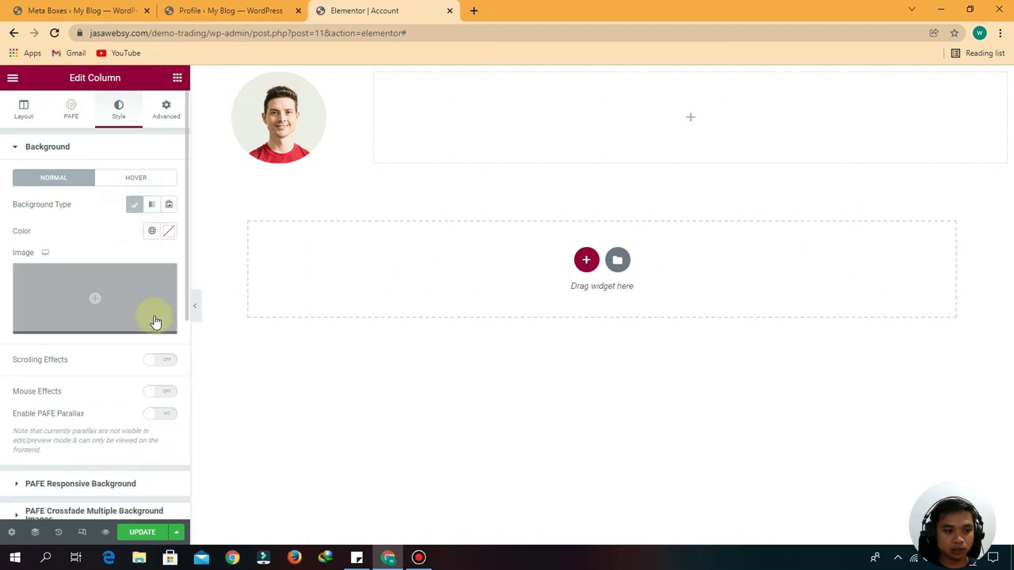
left_click(167, 230)
type("#4F7DA2")
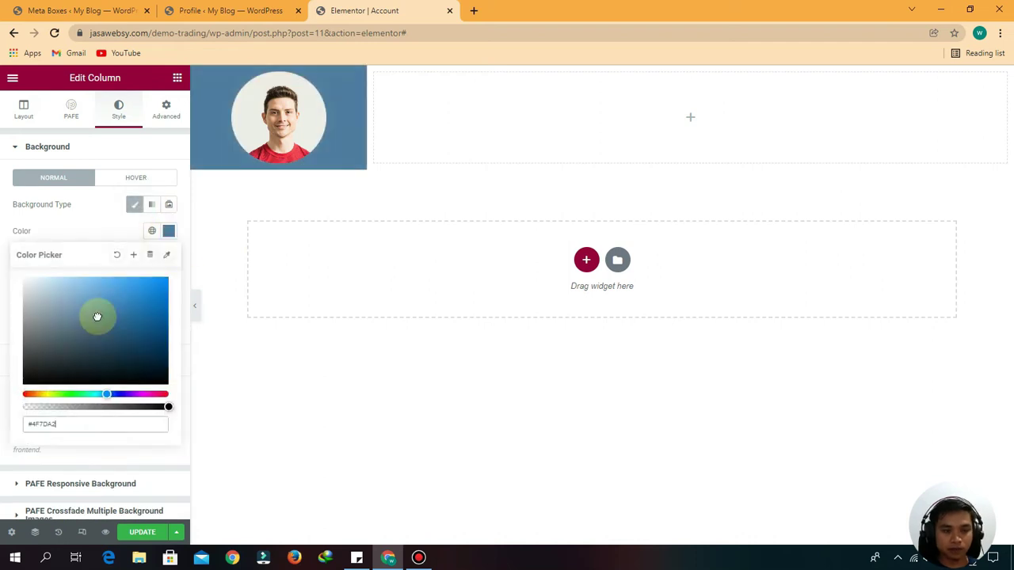
left_click(96, 315)
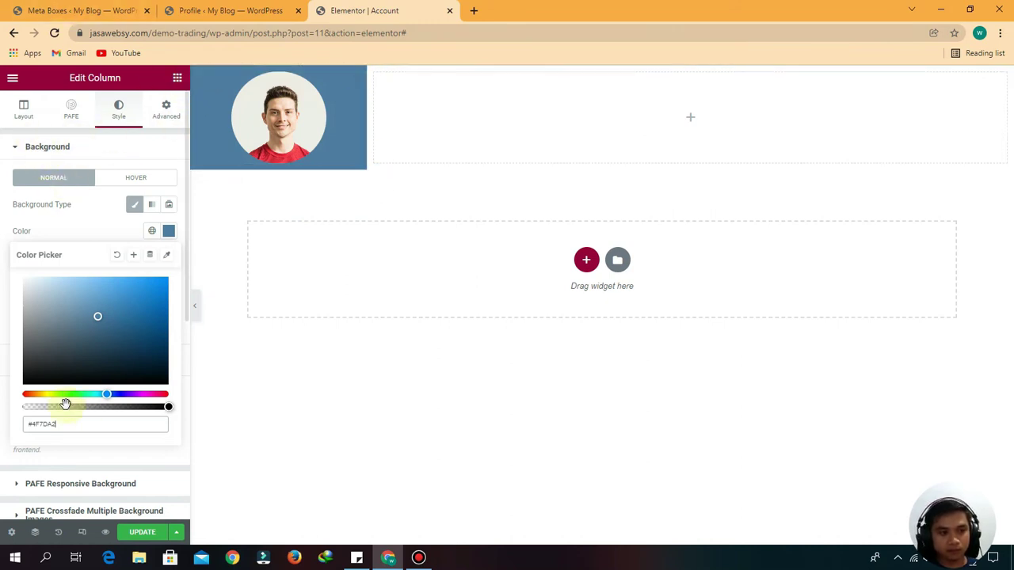
Set the border radius of the profile image's column to 10 px on all sides.
left_click(118, 113)
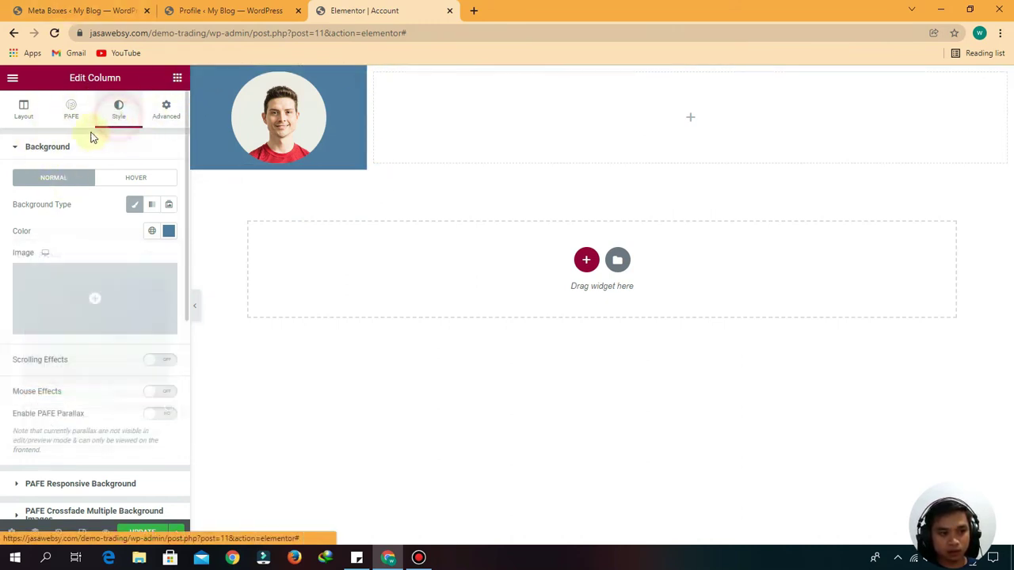
left_click(61, 146)
scroll(76, 282, "down", 1)
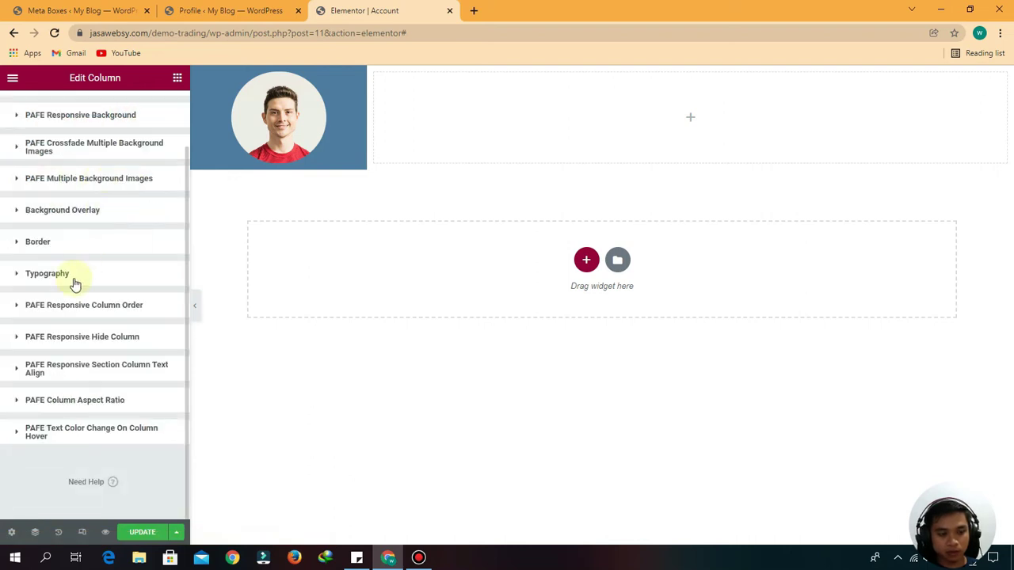
left_click(46, 248)
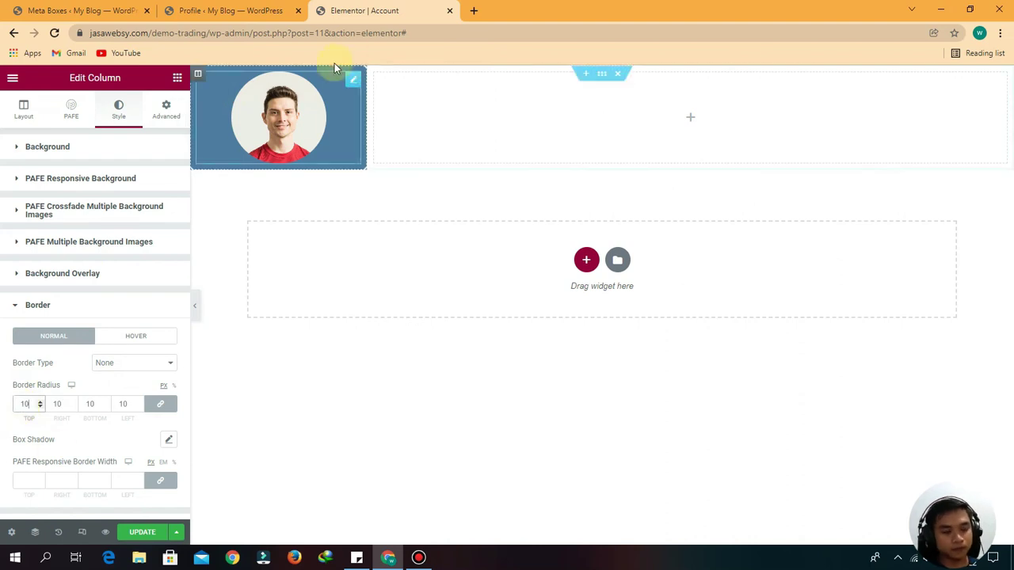
Check the ACF User fields on the profile page, and place a Dynamic Field widget below the profile image.
left_click(178, 79)
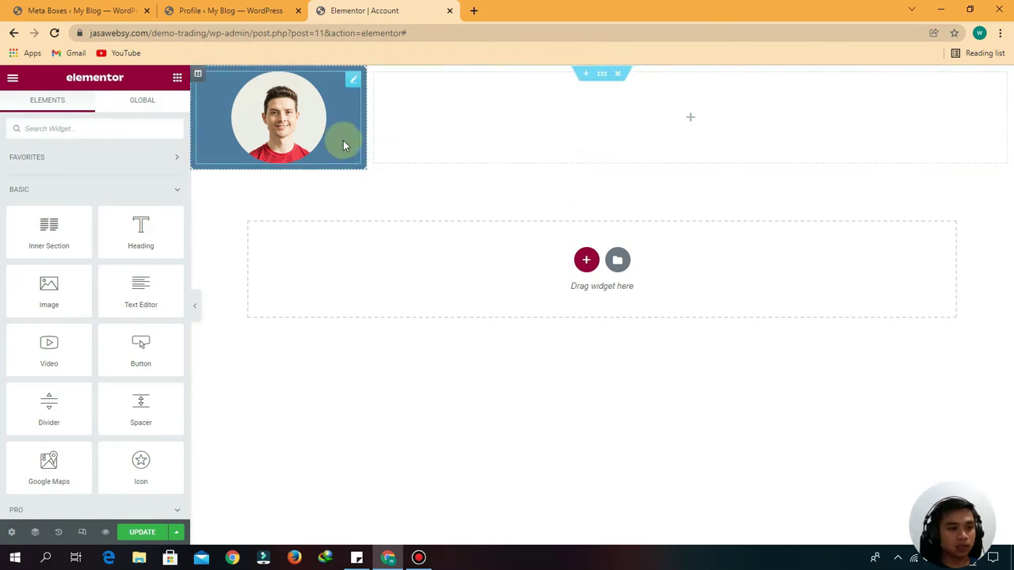
key("ctrl+shift+Tab")
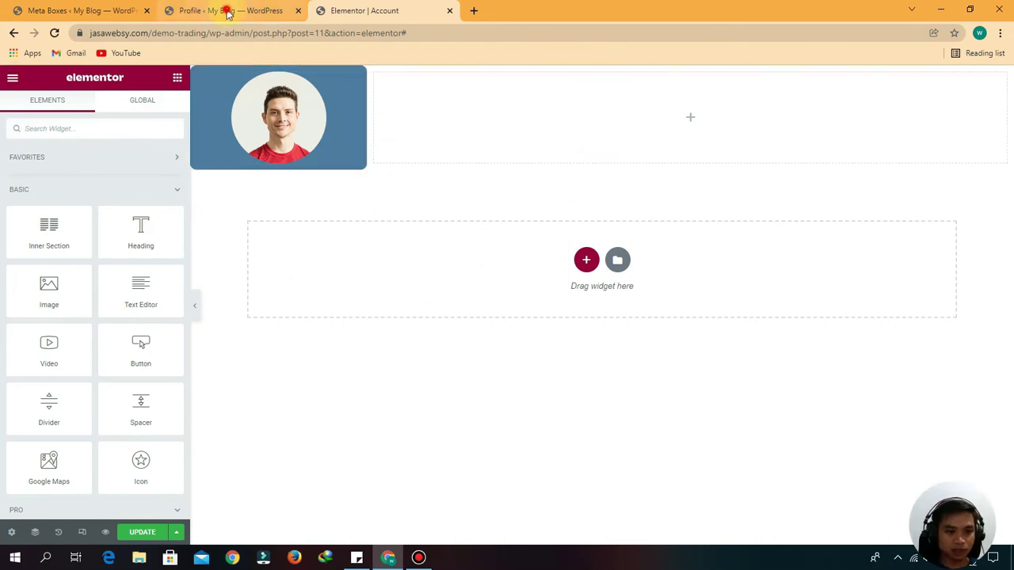
scroll(369, 257, "up", 2)
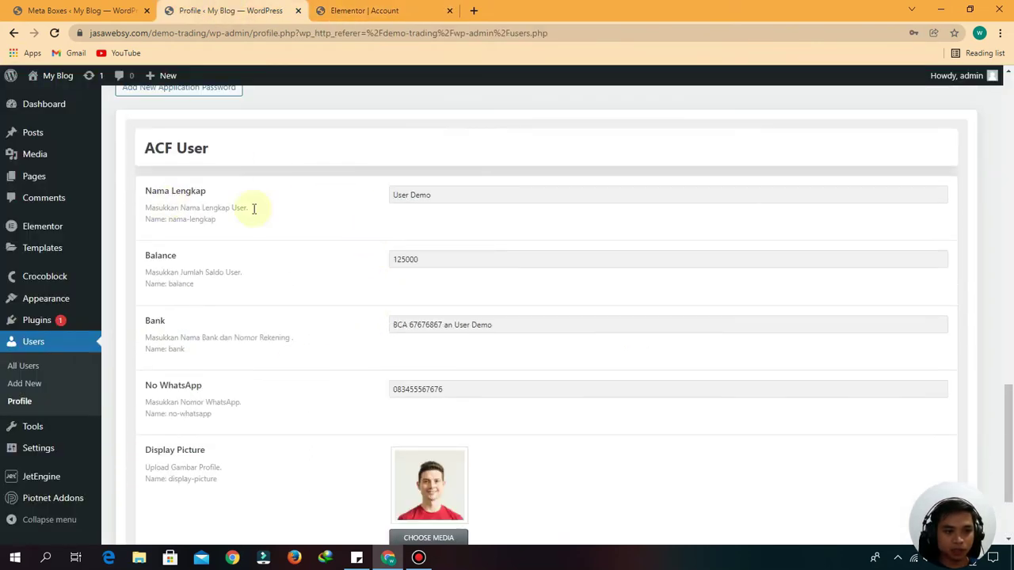
left_click(365, 10)
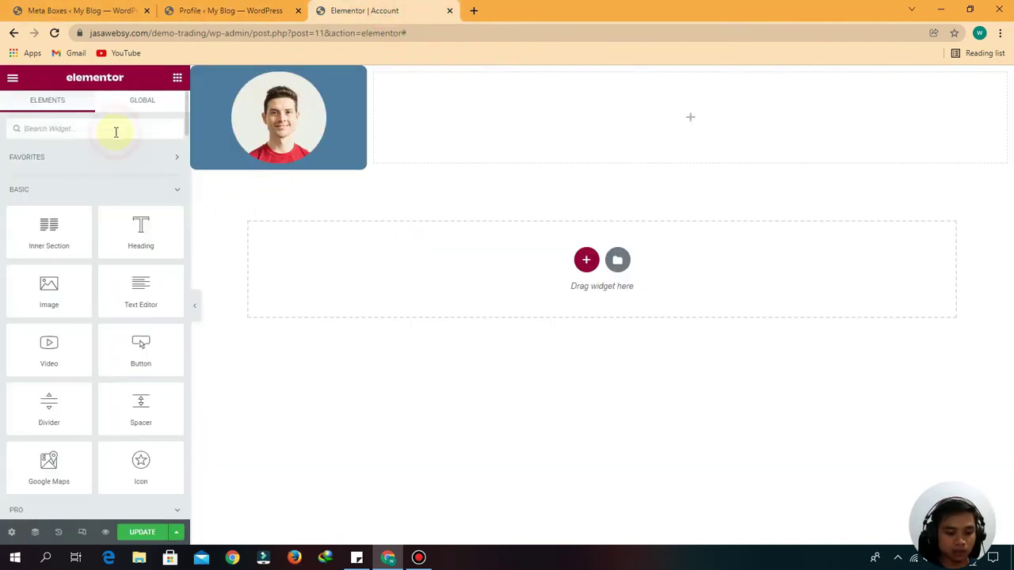
type("dyn")
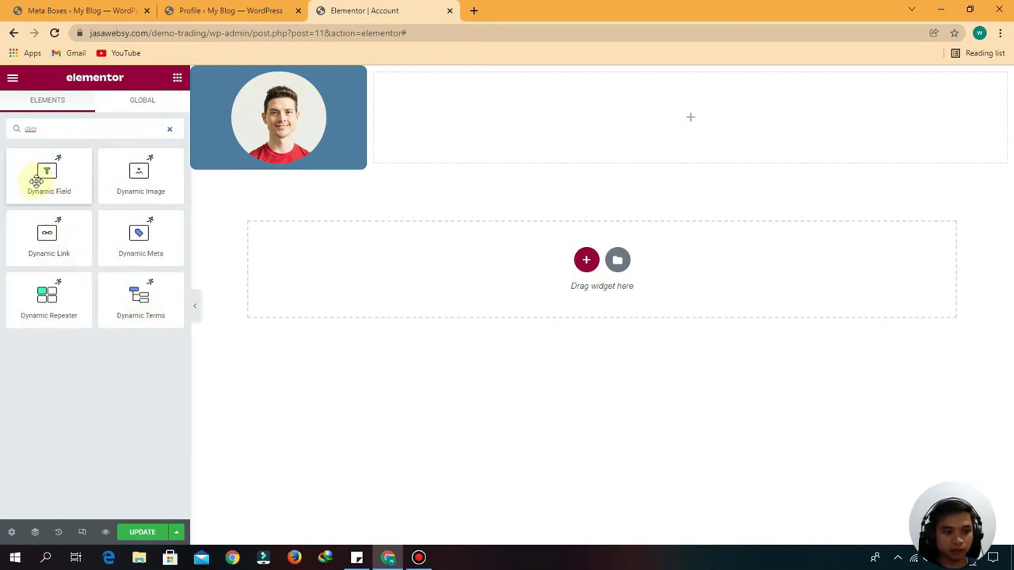
left_click_drag(36, 181, 268, 163)
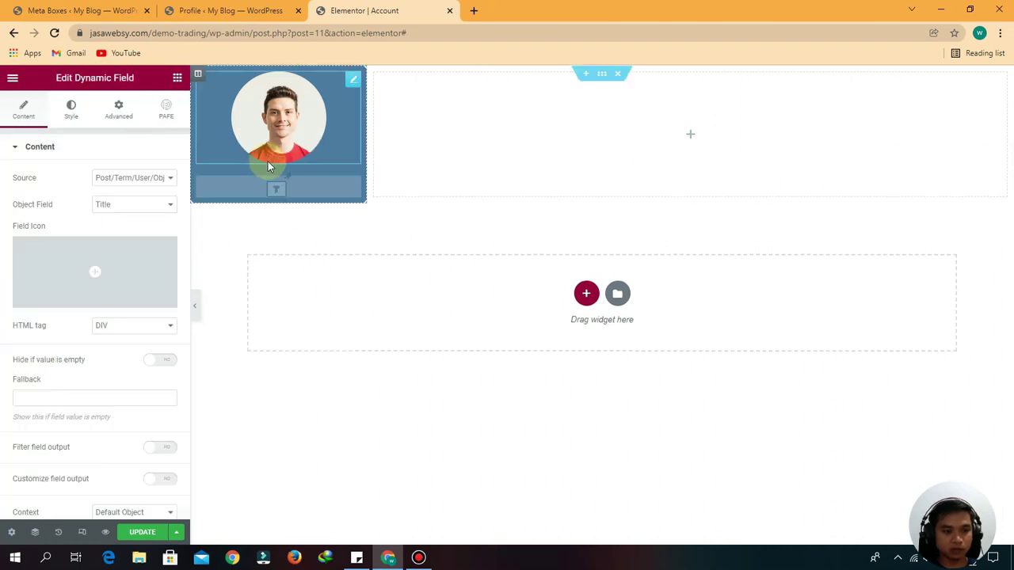
Set the Dynamic Field's source to Meta Data with the Nama Lengkap meta field, and compare it with the profile page.
left_click(168, 180)
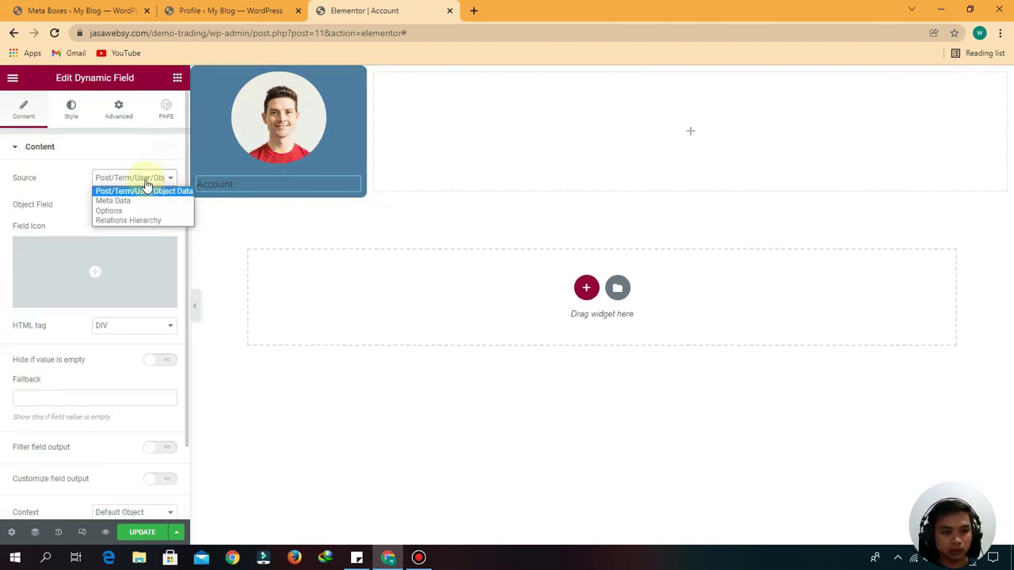
left_click(132, 203)
left_click(135, 204)
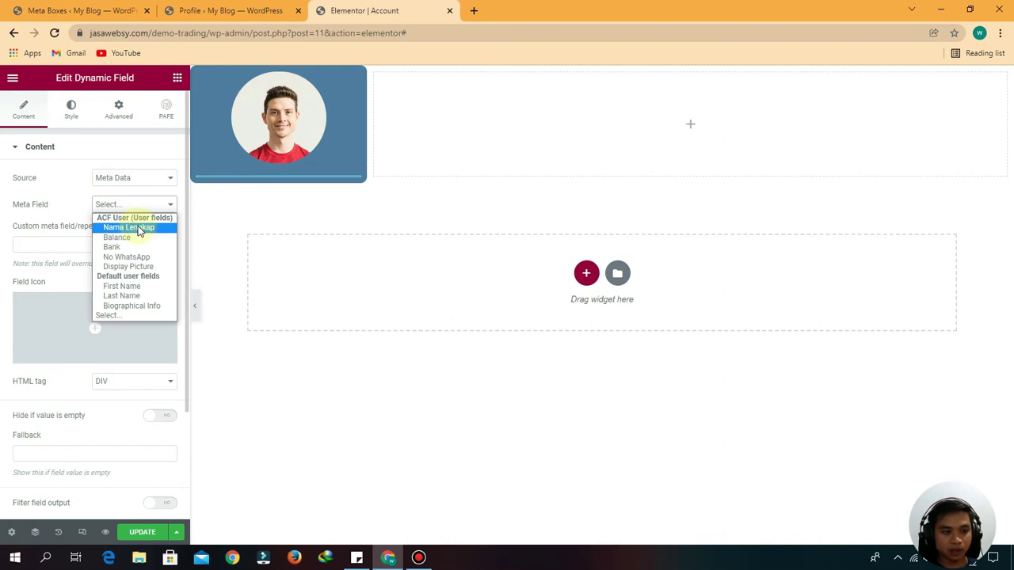
left_click(138, 229)
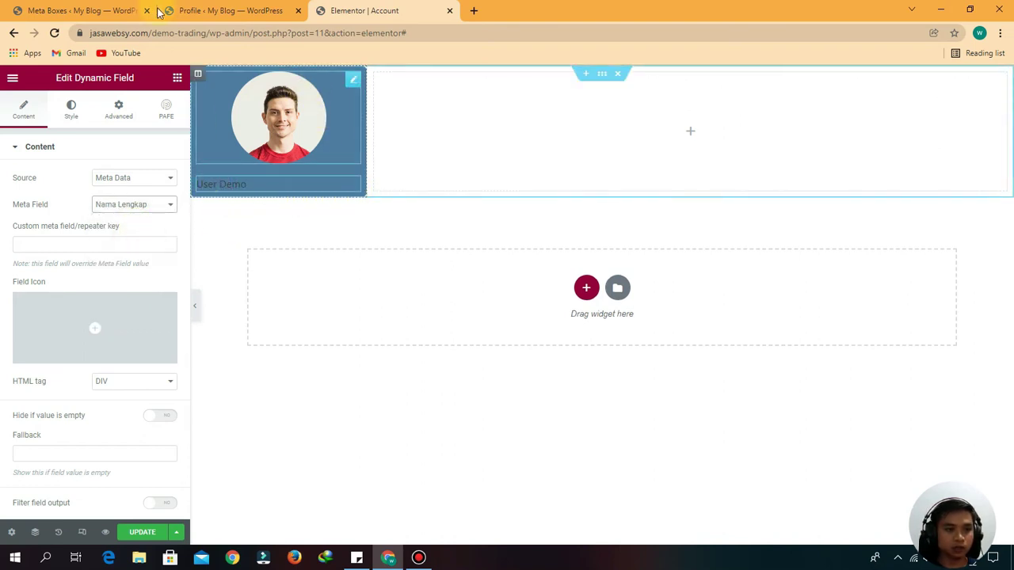
left_click(229, 11)
left_click_drag(438, 193, 363, 198)
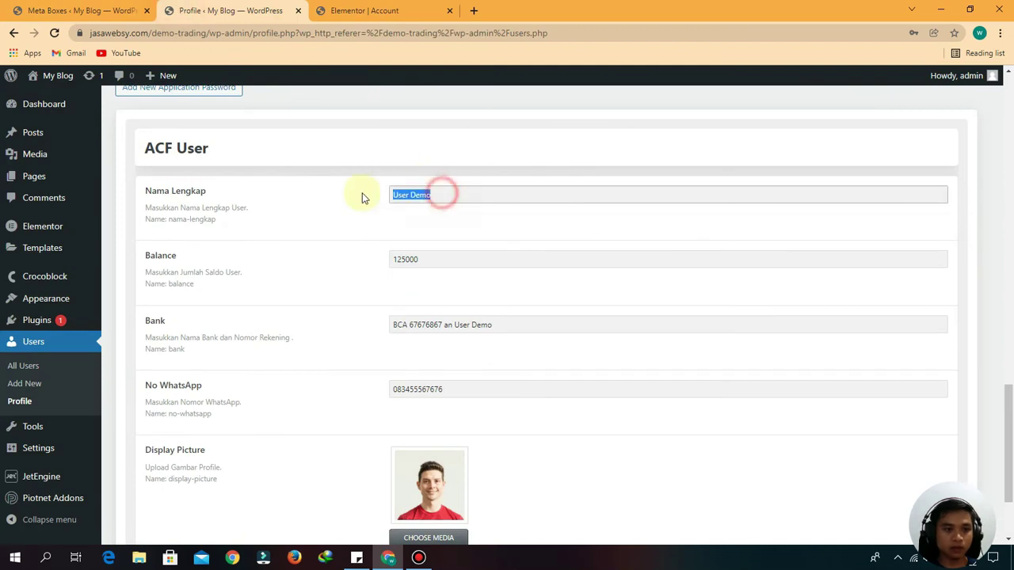
left_click(361, 9)
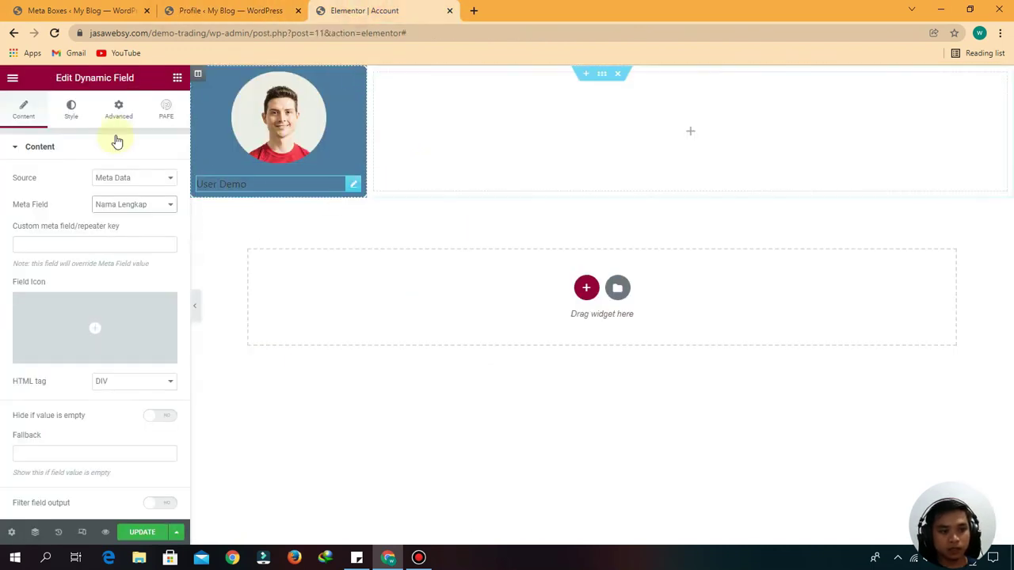
Center both the field content alignment and the widget items alignment of the full name field.
scroll(135, 414, "down", 3)
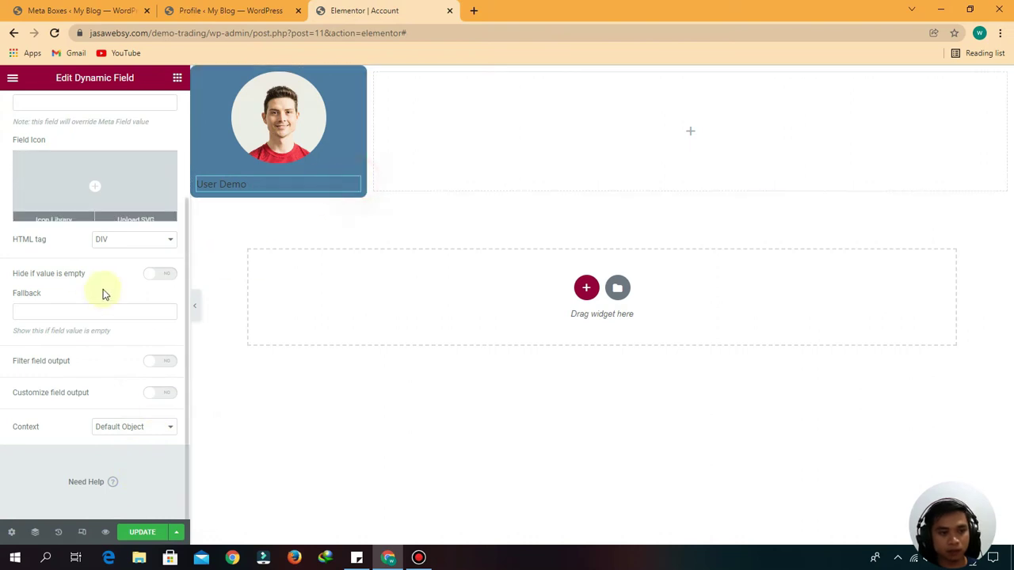
scroll(102, 292, "up", 3)
left_click(71, 108)
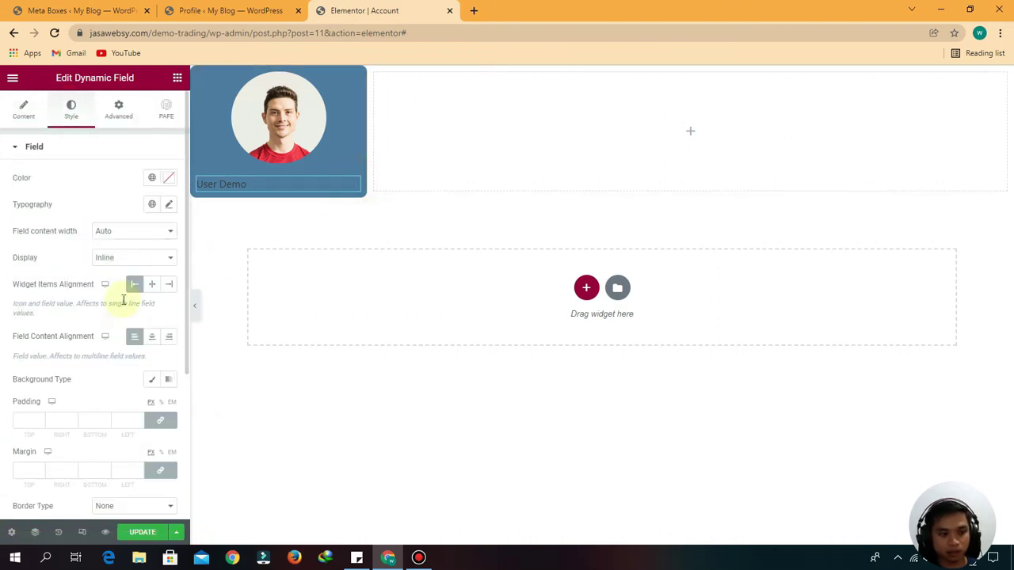
scroll(131, 317, "down", 3)
left_click(154, 212)
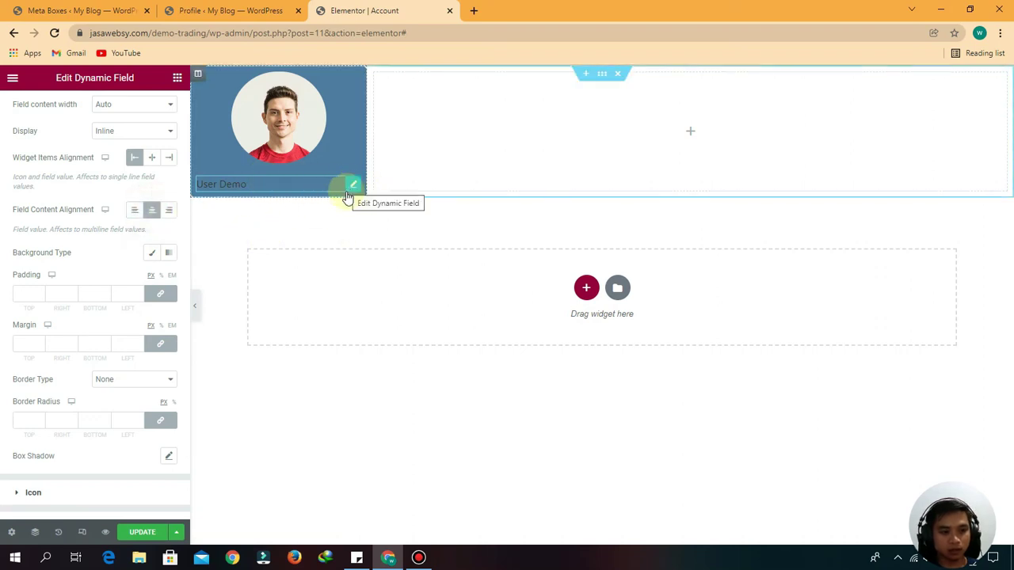
left_click(152, 159)
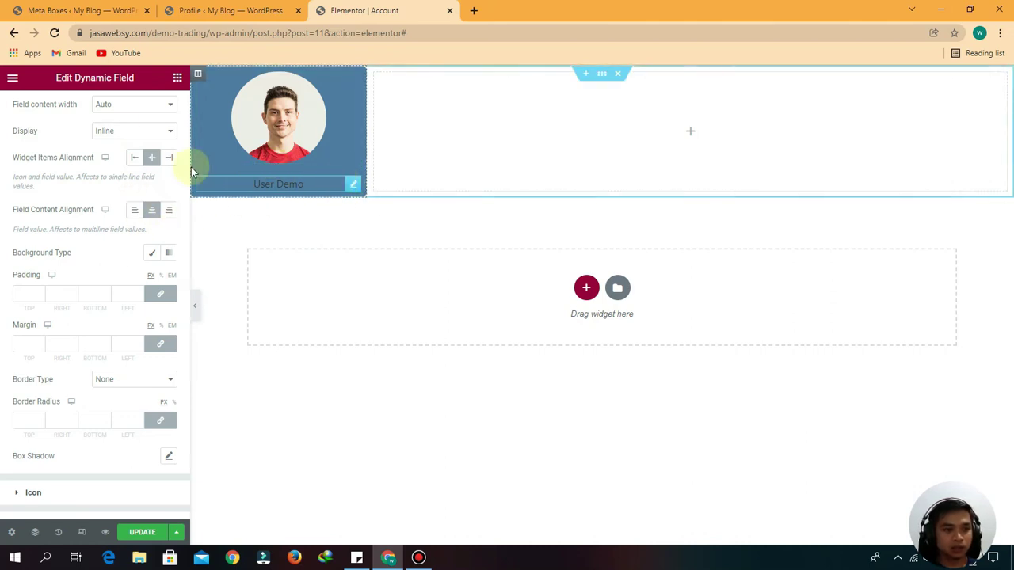
Set the full name field's text color to #FFFFFF and its typography size to 16 px.
scroll(165, 184, "up", 2)
left_click(165, 176)
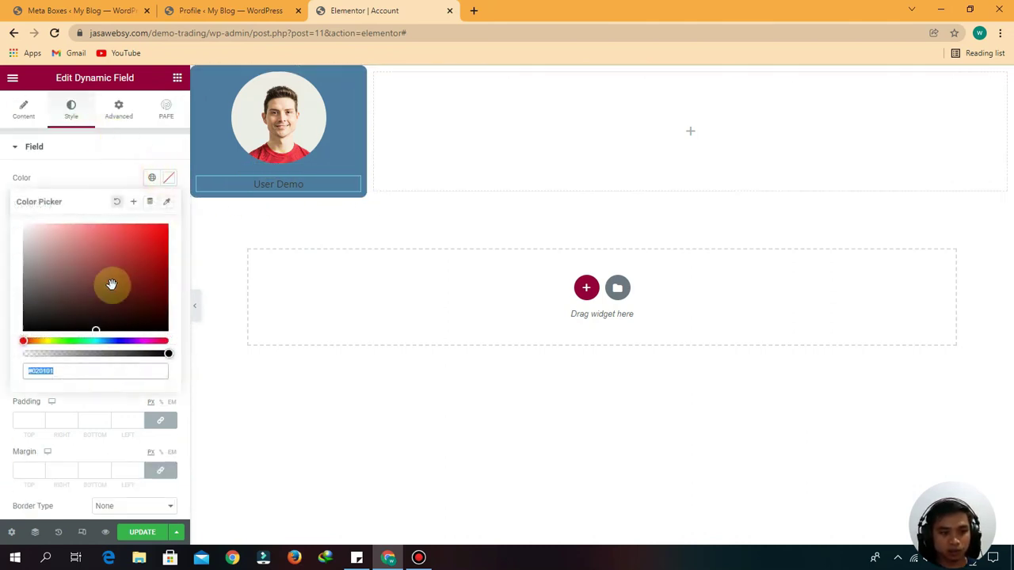
type("#FFFFFF")
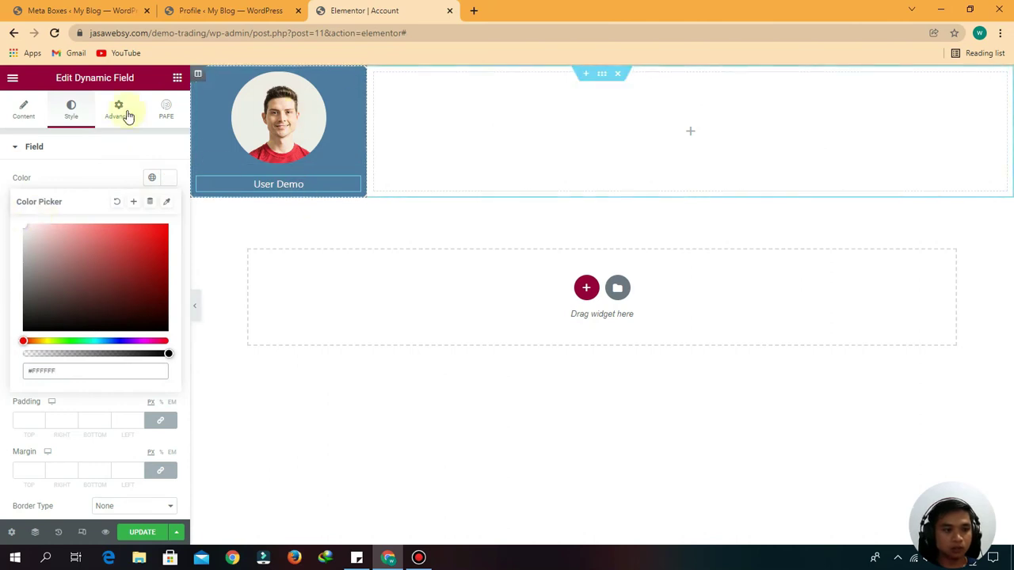
left_click(23, 115)
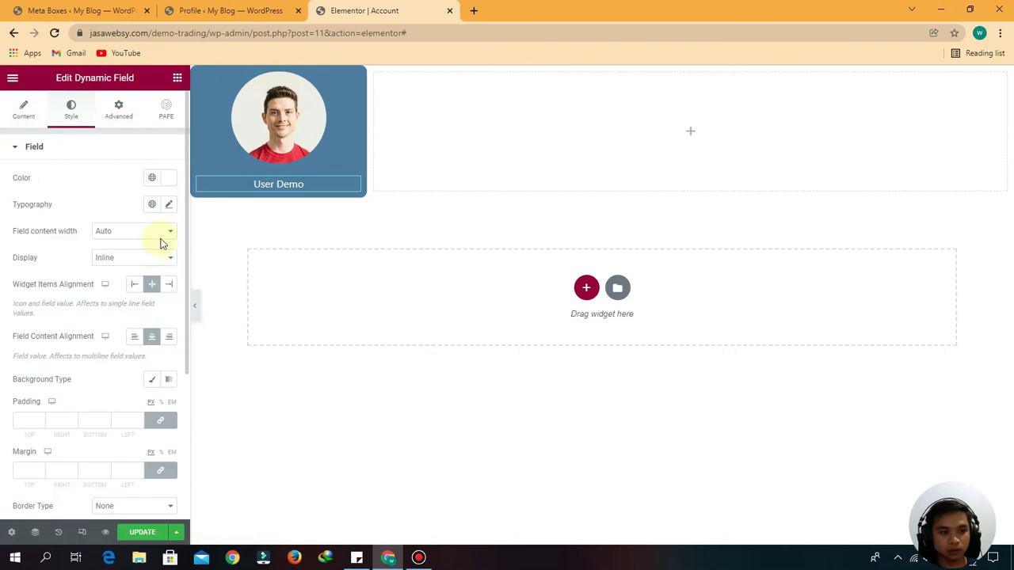
left_click(169, 204)
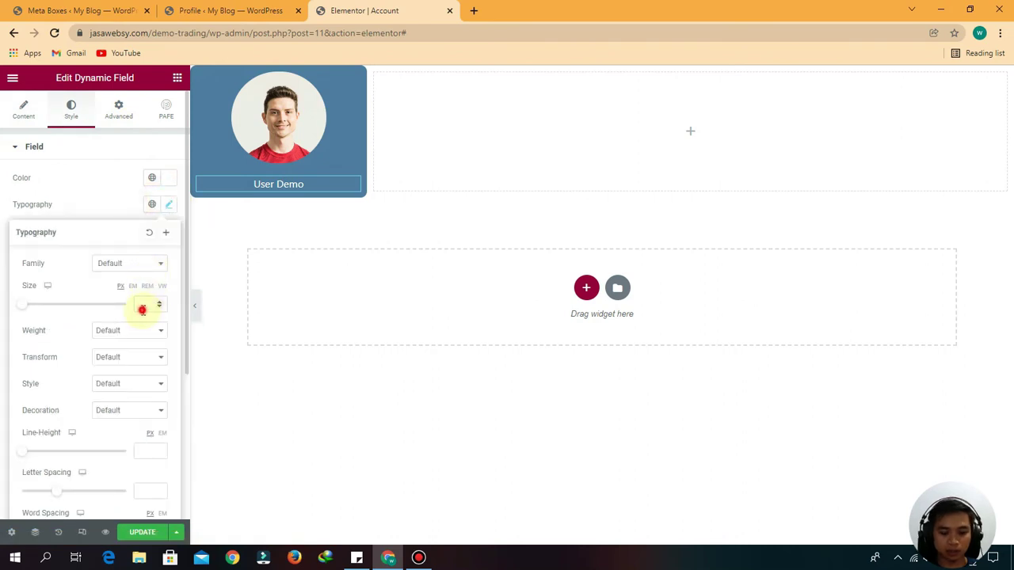
type("14")
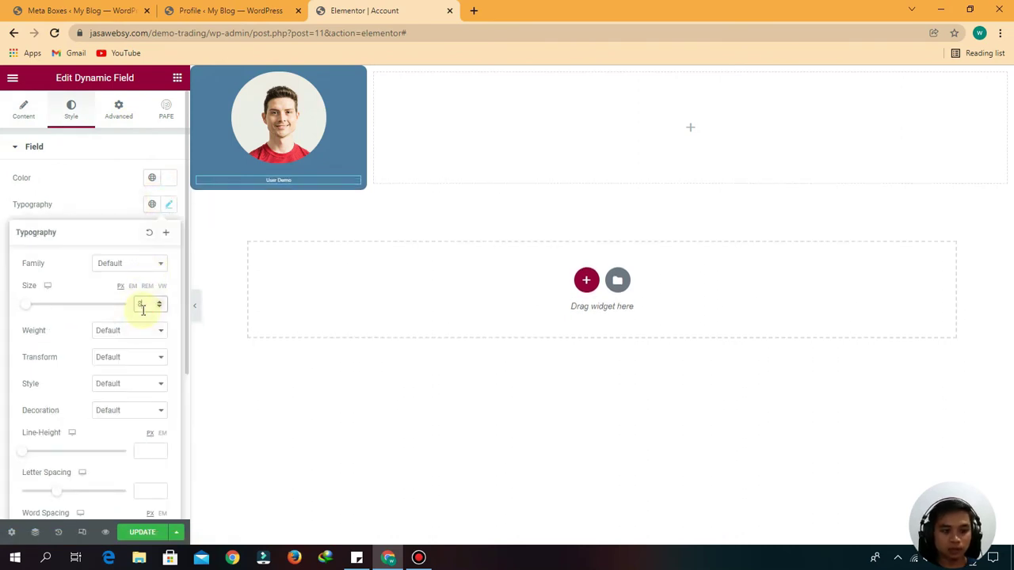
key("Up")
key("Up")
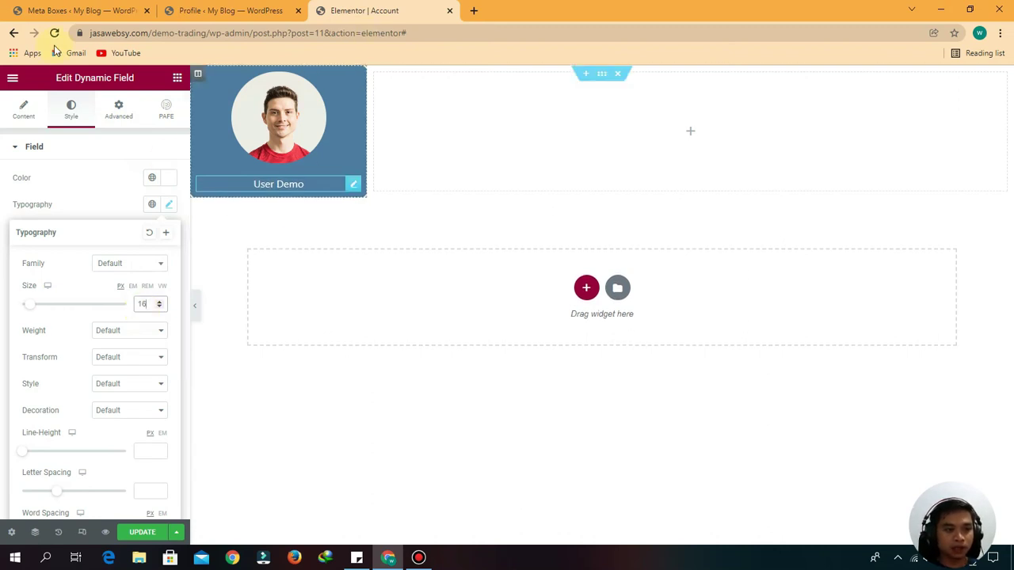
Check the Balance field on the profile page, and place another Dynamic Field widget below the full name.
left_click(367, 193)
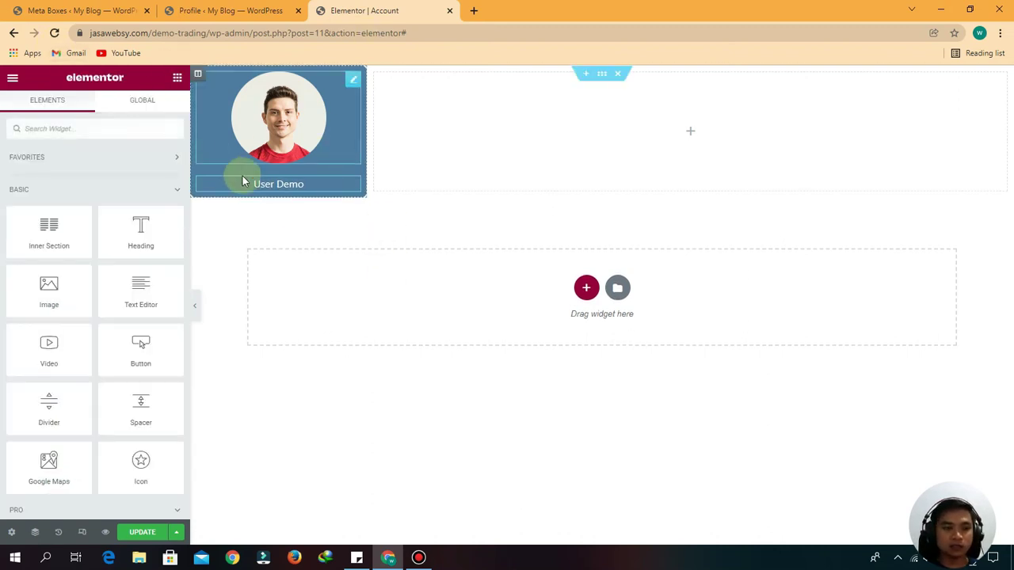
left_click(226, 10)
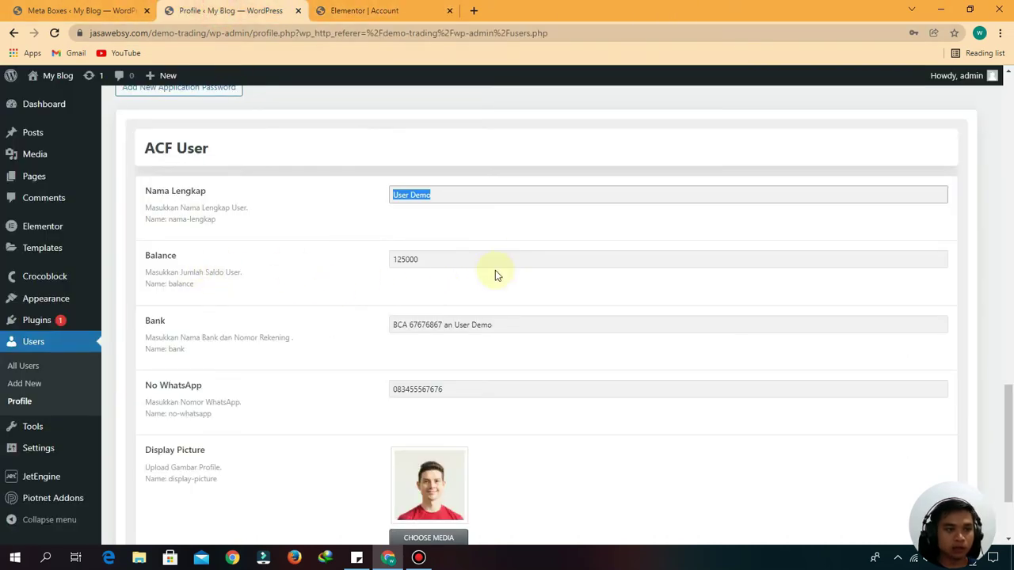
left_click_drag(495, 275, 389, 261)
left_click(80, 11)
left_click(293, 10)
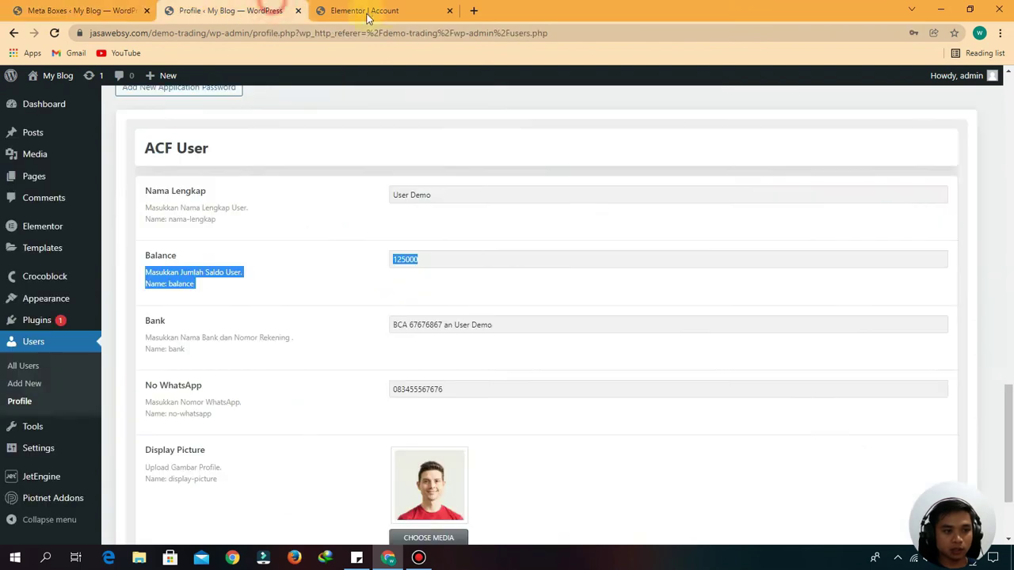
left_click(383, 11)
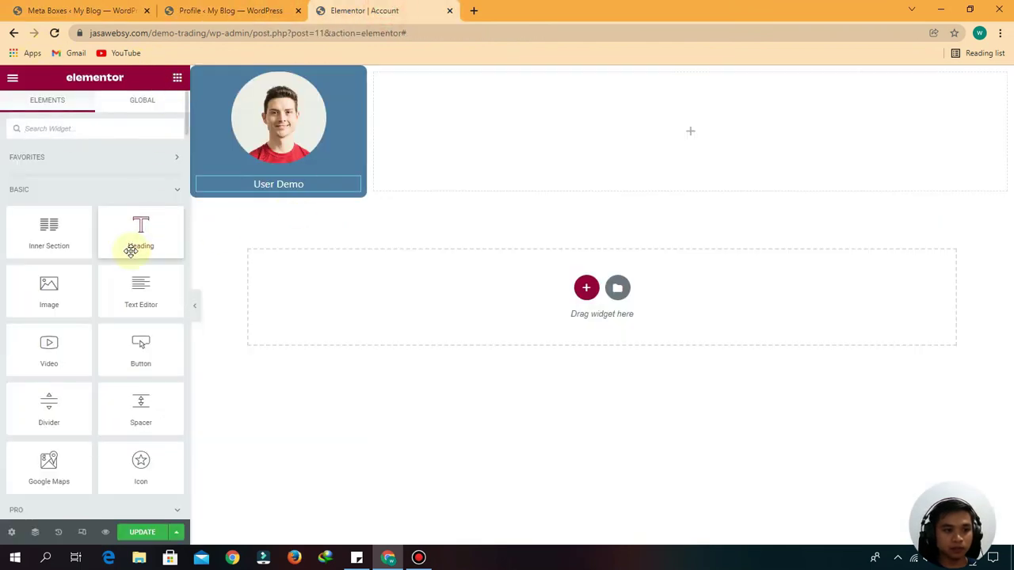
type("d")
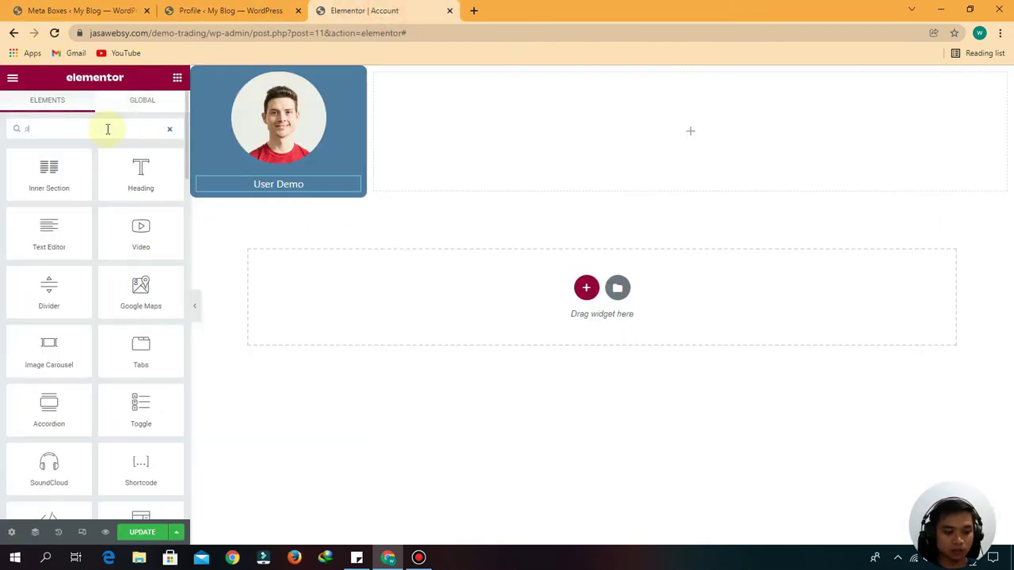
type("yn")
left_click_drag(26, 183, 269, 187)
Set the new Dynamic Field's source to Meta Data and its meta field to Balance.
left_click(161, 177)
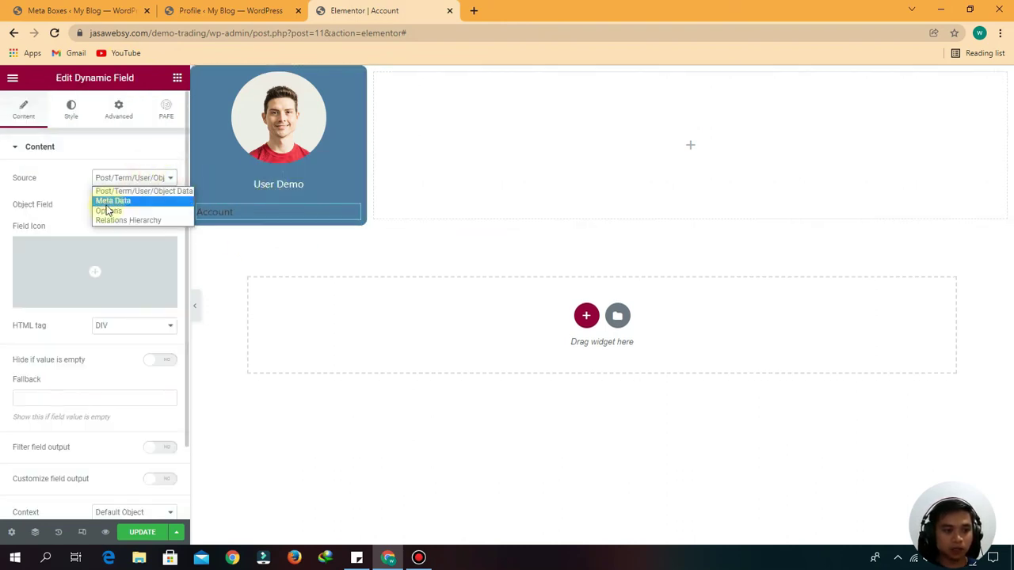
left_click(106, 202)
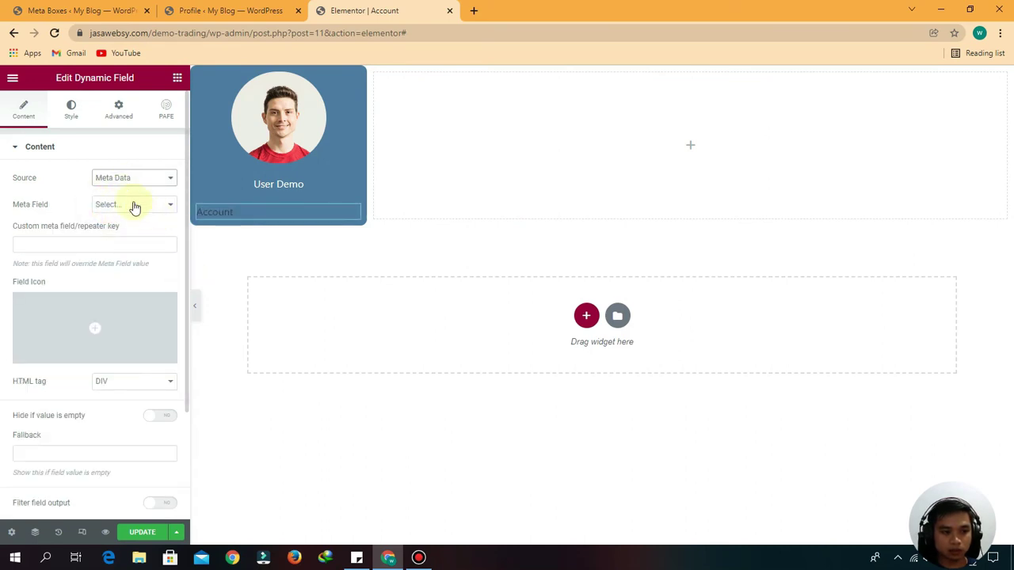
left_click(133, 205)
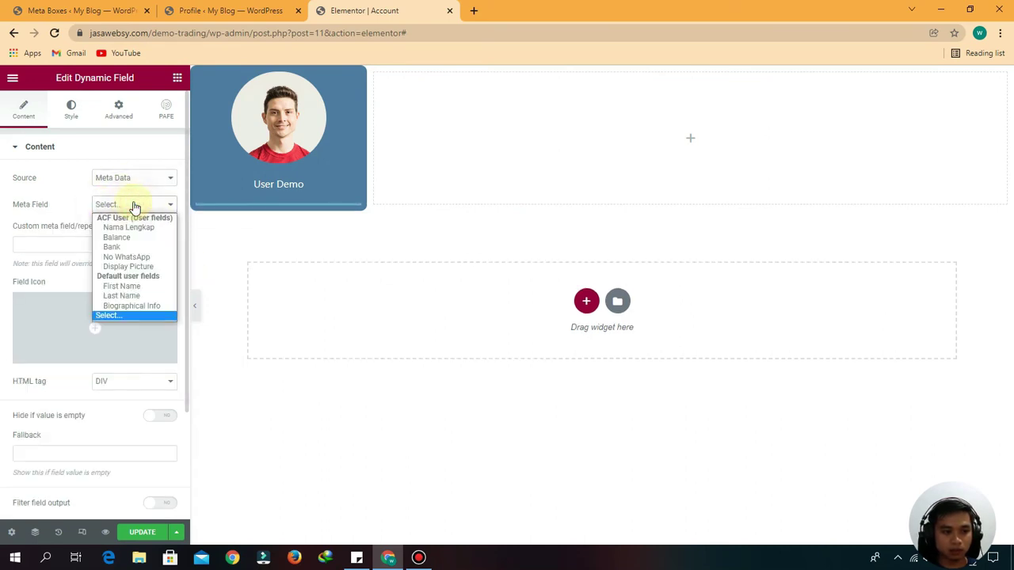
left_click(116, 236)
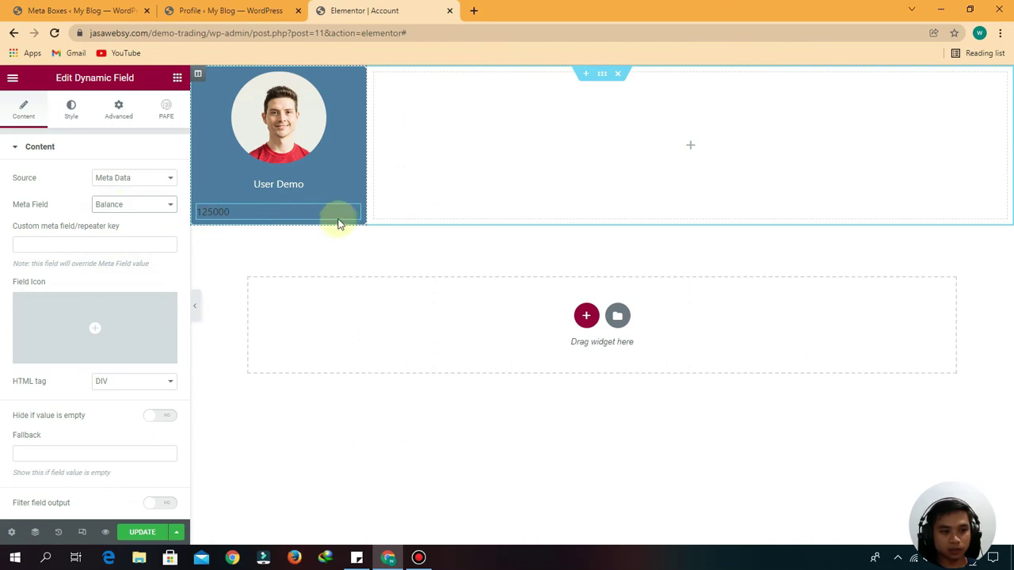
Center the widget items alignment of the Balance field.
left_click(73, 115)
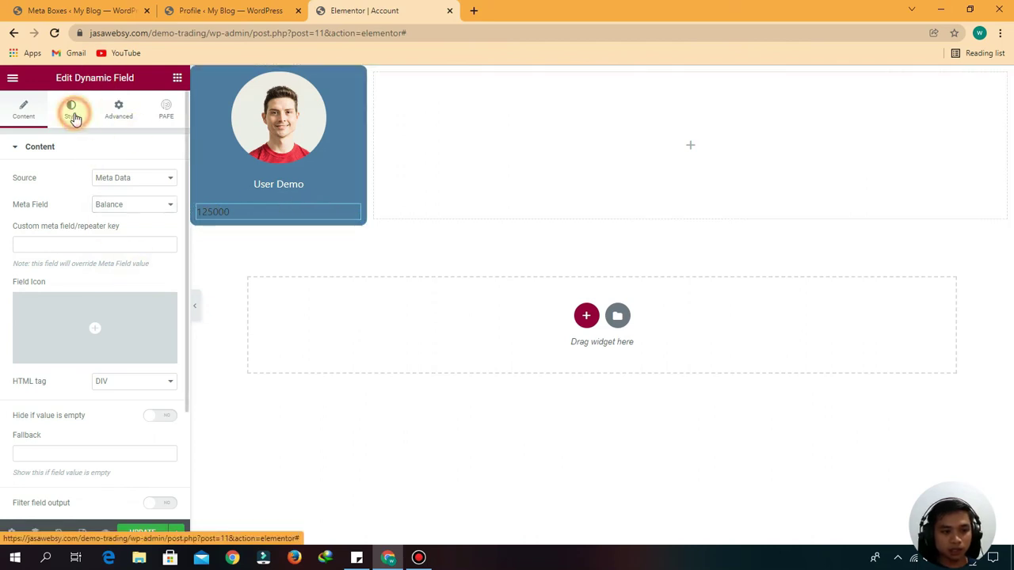
left_click(151, 287)
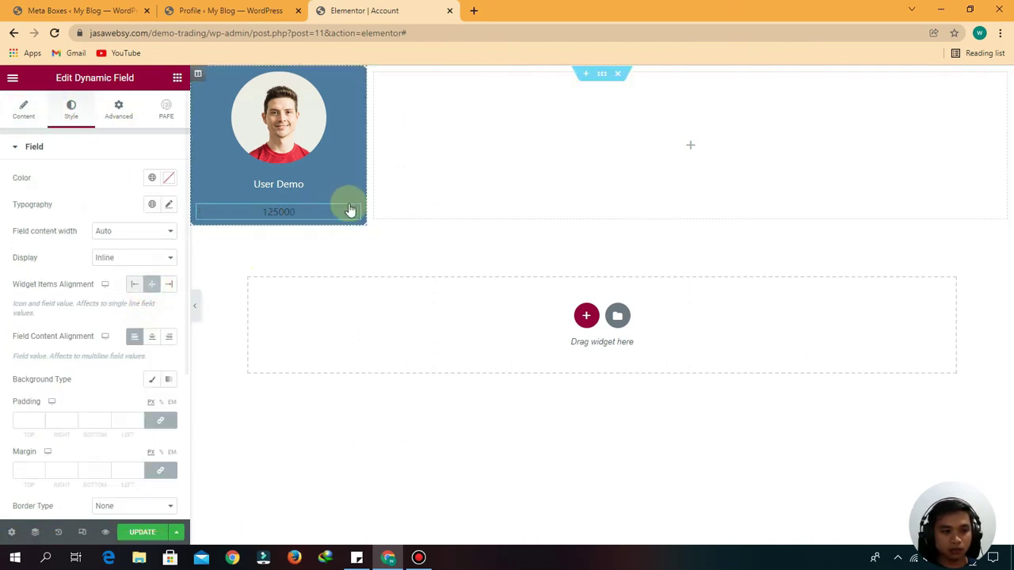
scroll(126, 316, "down", 3)
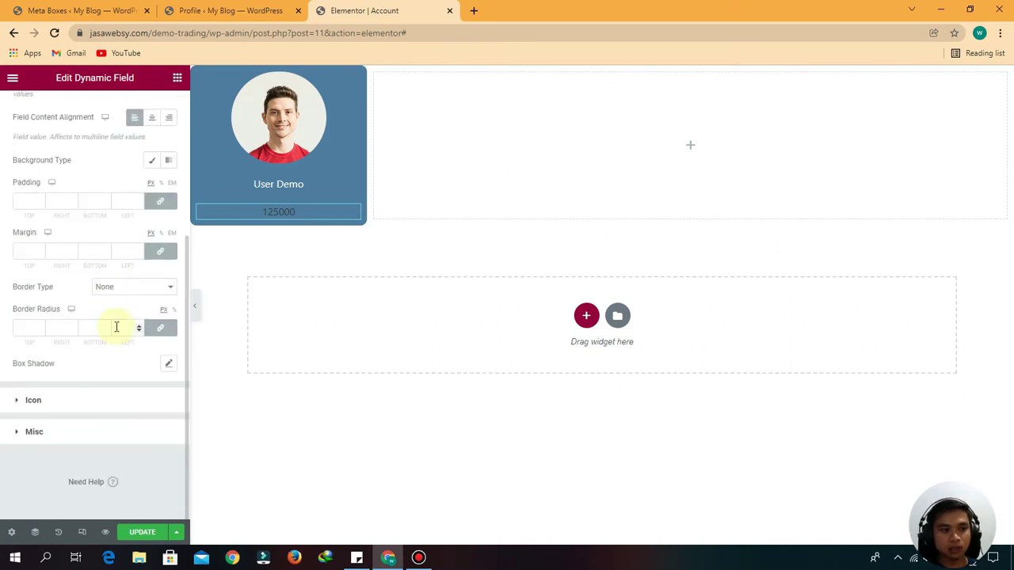
scroll(117, 327, "up", 3)
Find the dollar sign in the icon library with the filter "doll" and insert it as the Balance field's icon.
left_click(22, 114)
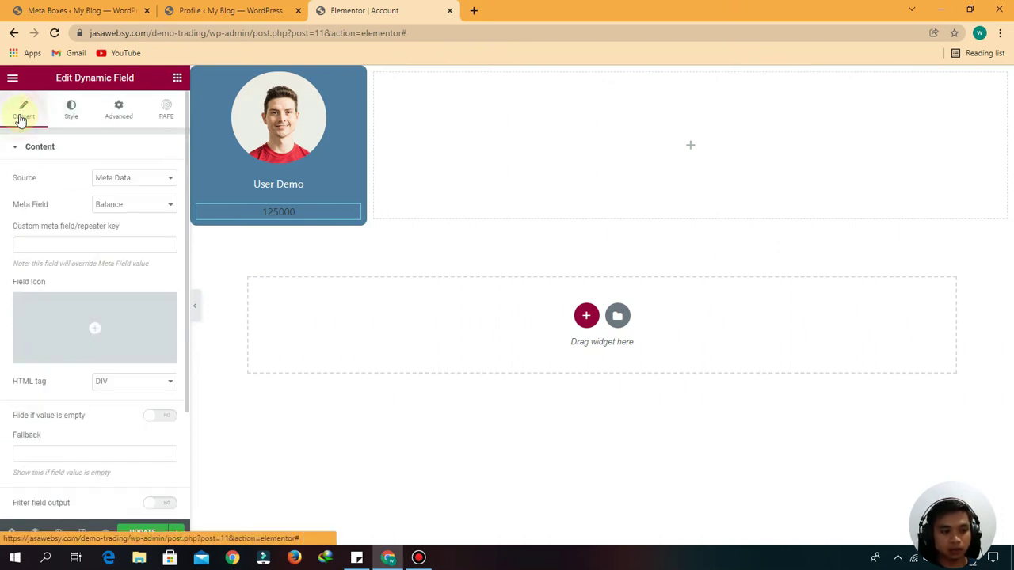
scroll(75, 256, "down", 3)
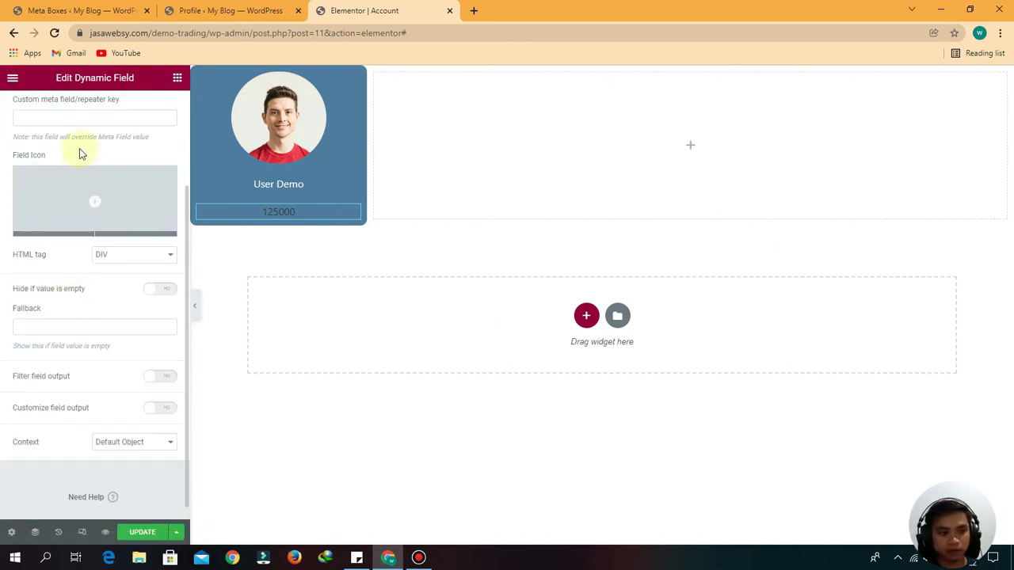
left_click(53, 228)
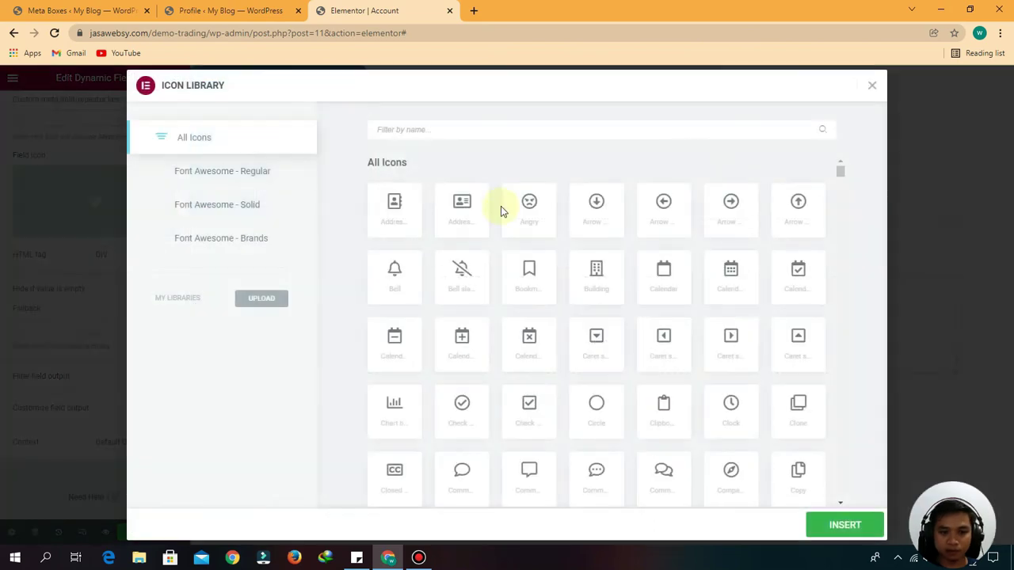
scroll(504, 312, "down", 3)
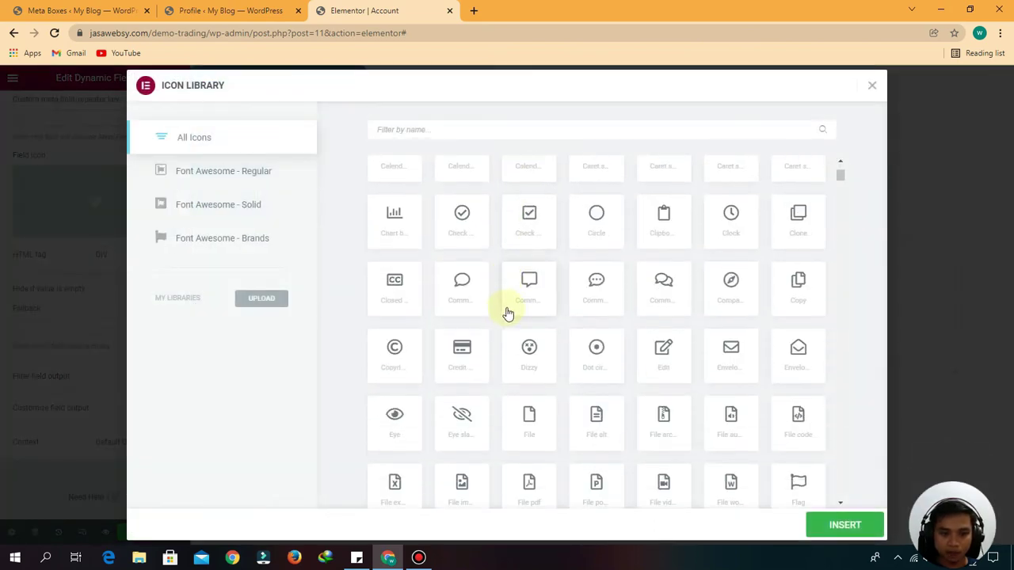
scroll(548, 297, "down", 4)
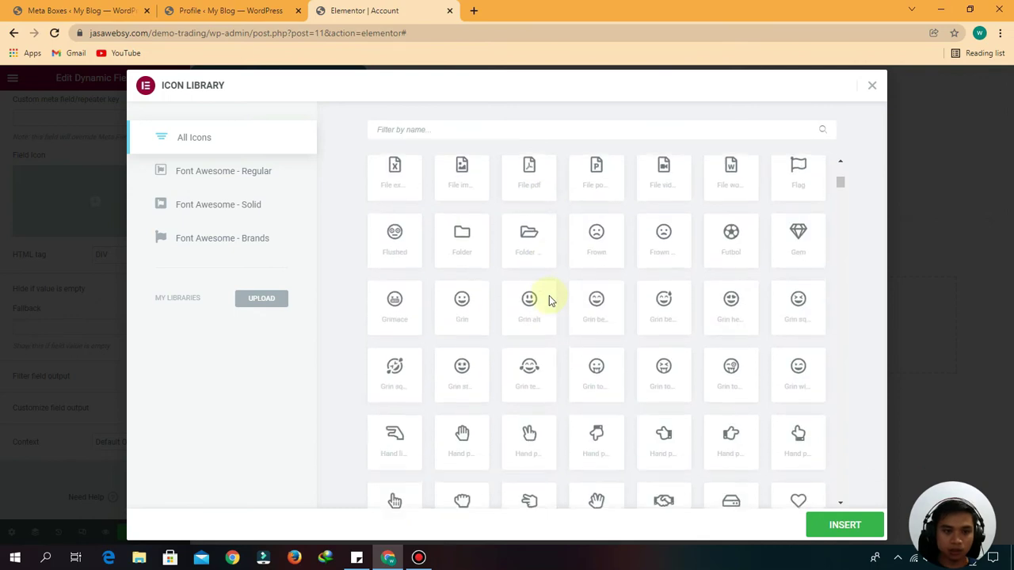
scroll(478, 229, "up", 7)
type("doll")
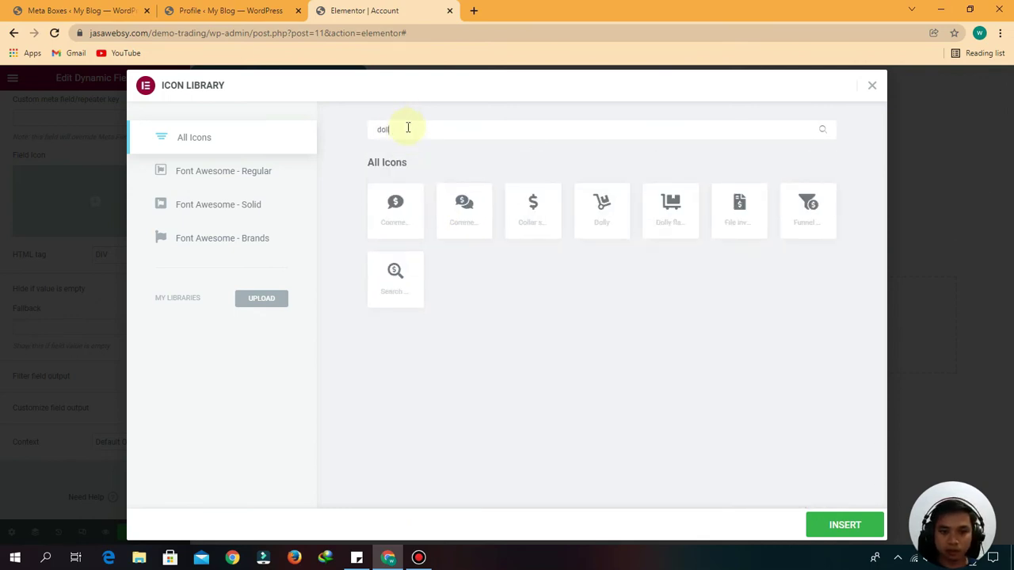
left_click(542, 212)
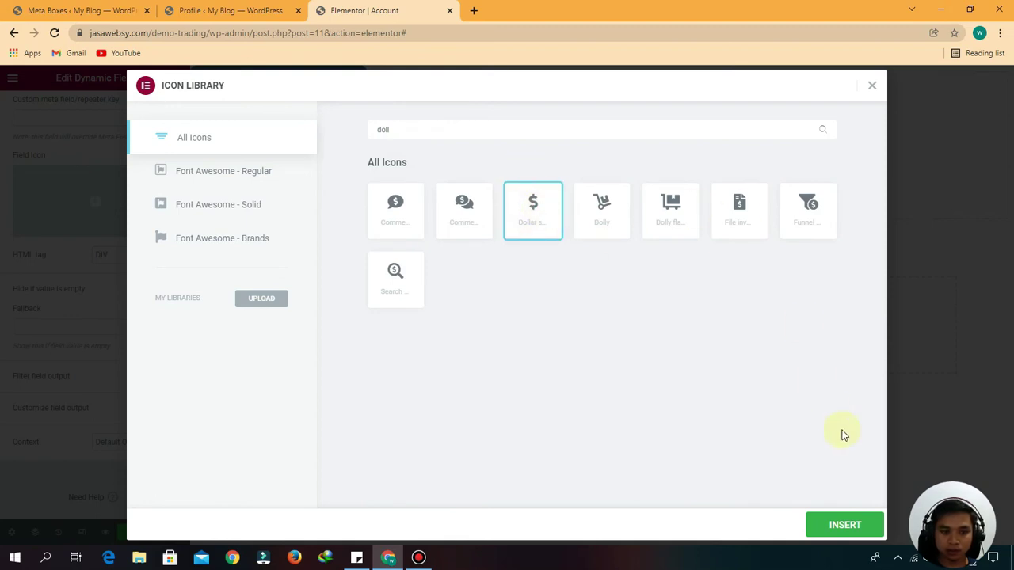
left_click(841, 524)
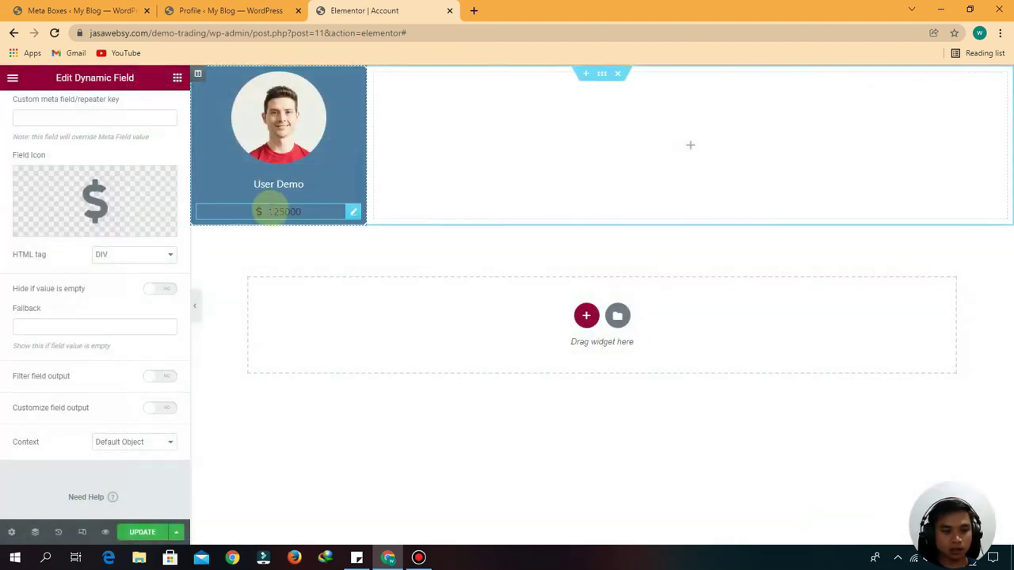
Change the Balance field's text color to a bright yellow-green.
scroll(100, 357, "up", 1)
scroll(100, 358, "up", 2)
left_click(71, 110)
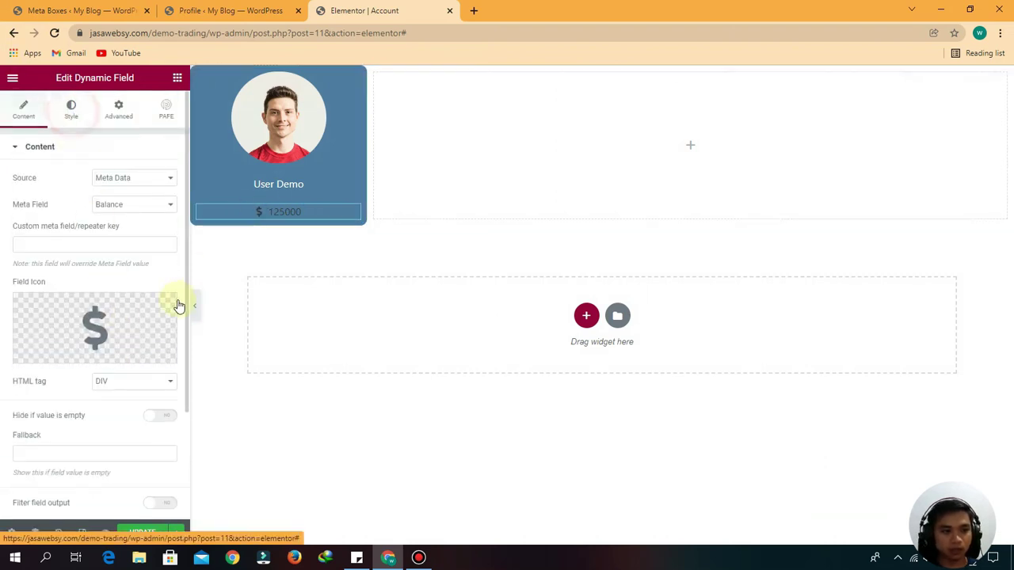
left_click(161, 176)
left_click_drag(124, 262, 131, 302)
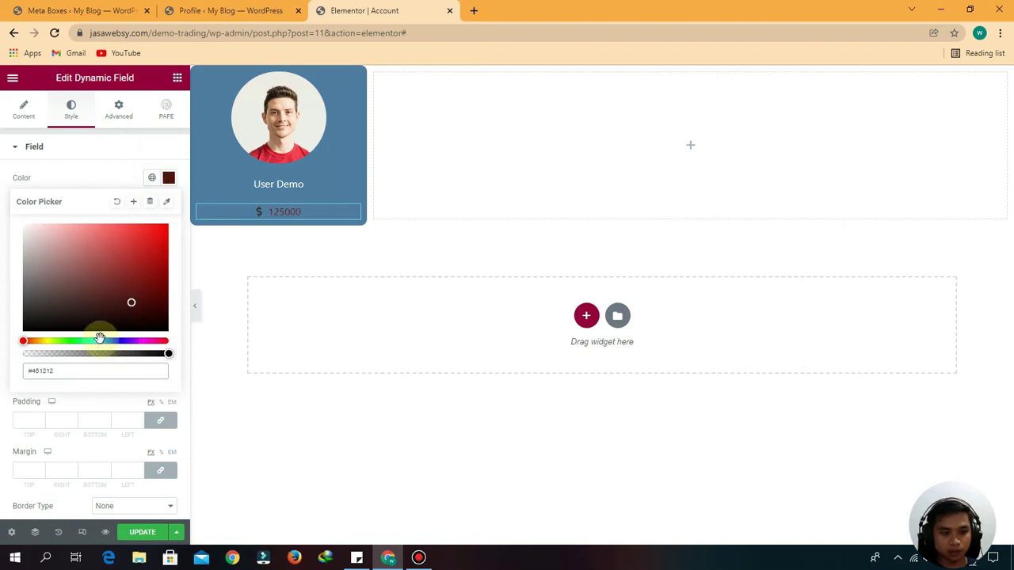
left_click_drag(65, 340, 137, 239)
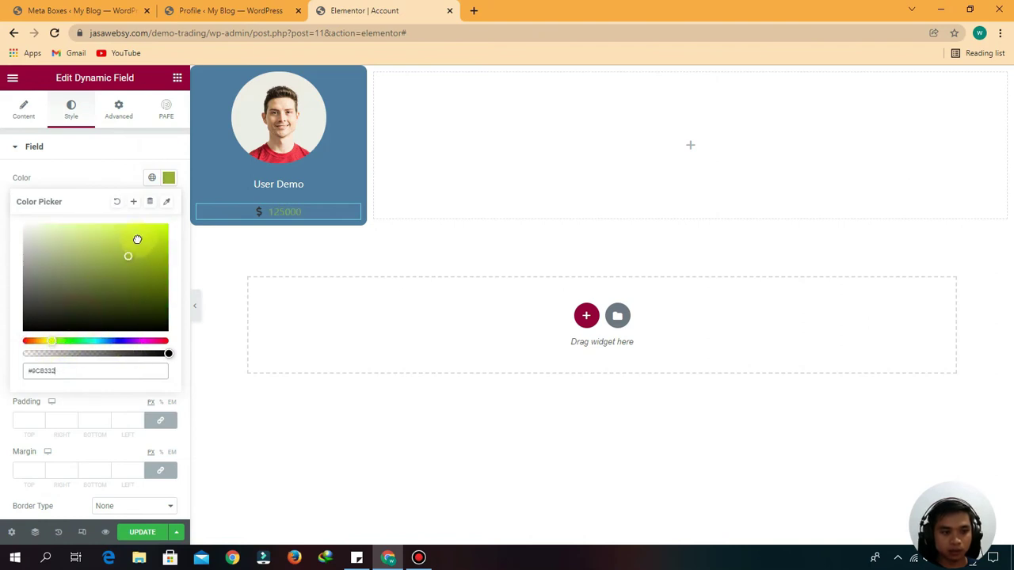
left_click(6, 244)
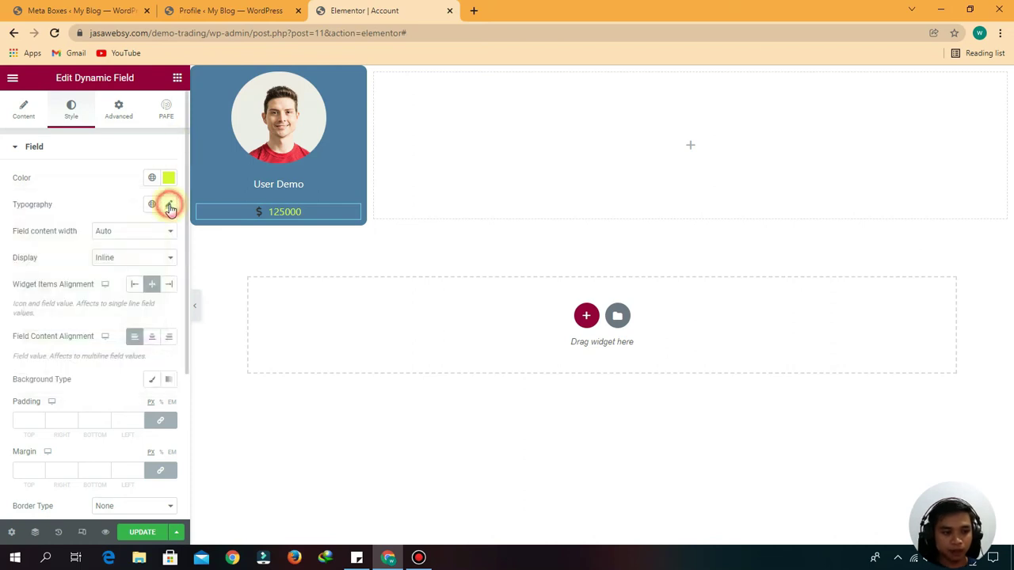
Set the Balance field's typography weight to Bold.
left_click(168, 205)
left_click(124, 267)
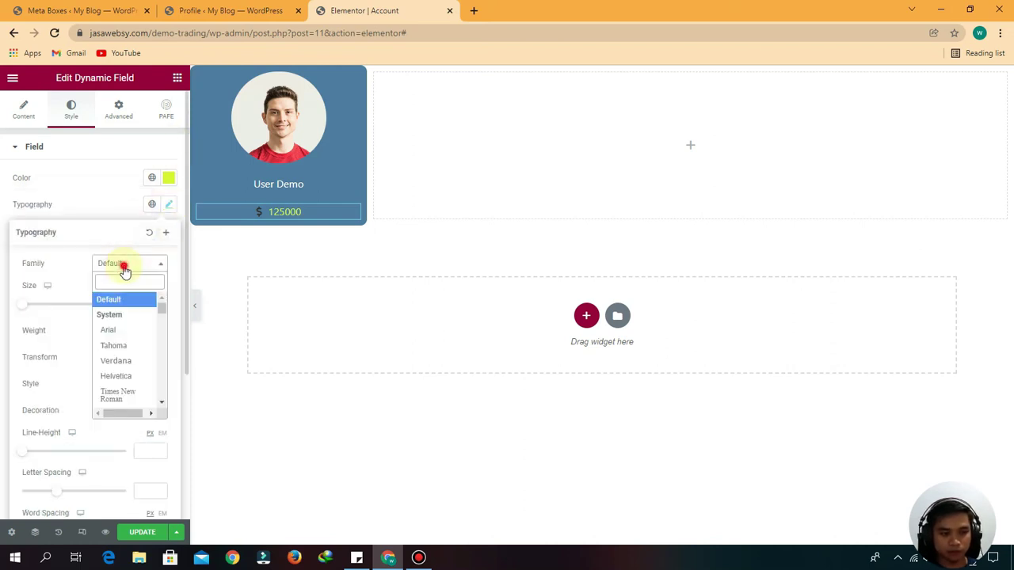
left_click(124, 269)
left_click(131, 331)
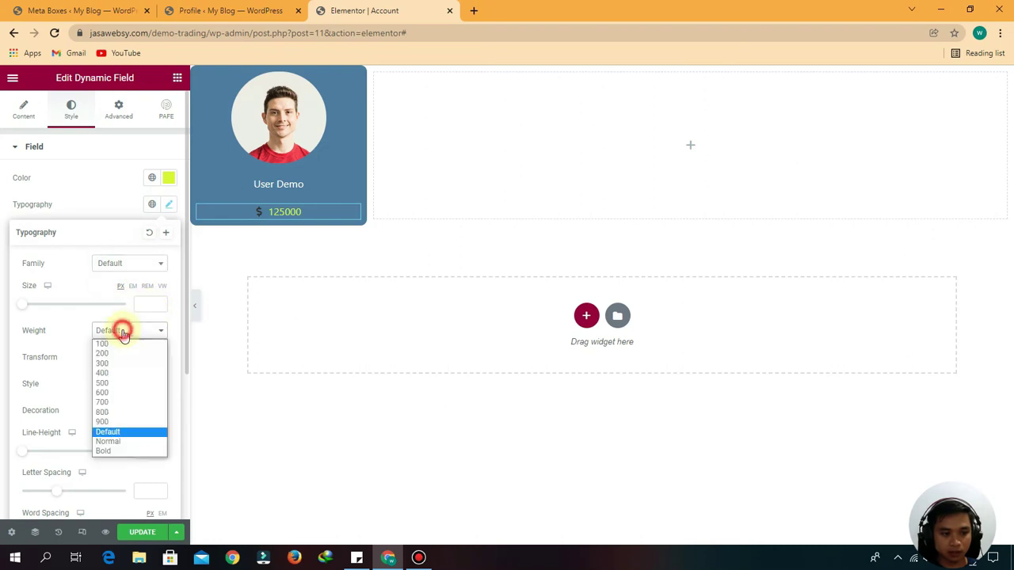
left_click(118, 451)
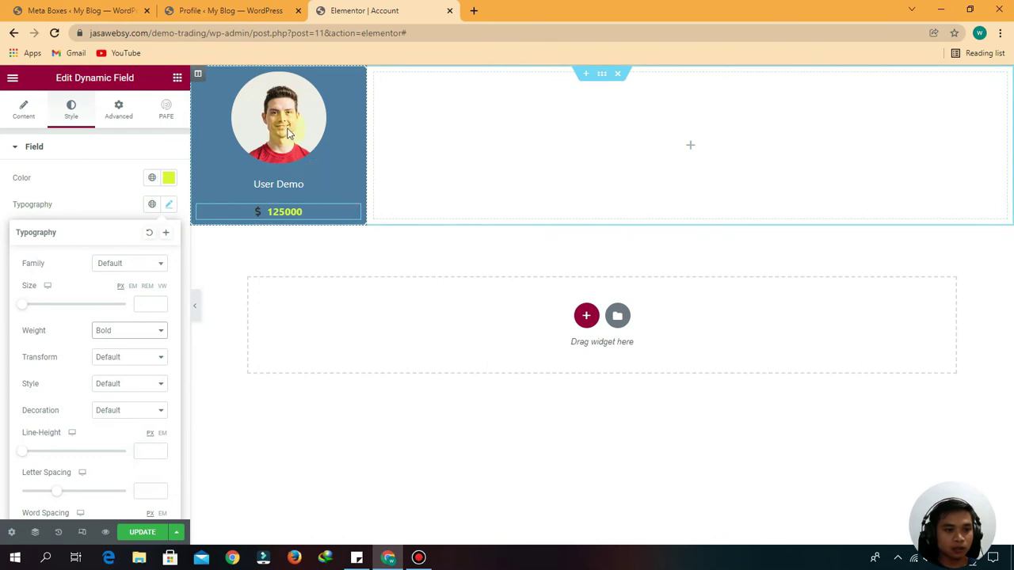
Set the vertical alignment of the blue profile column to Top.
right_click(201, 79)
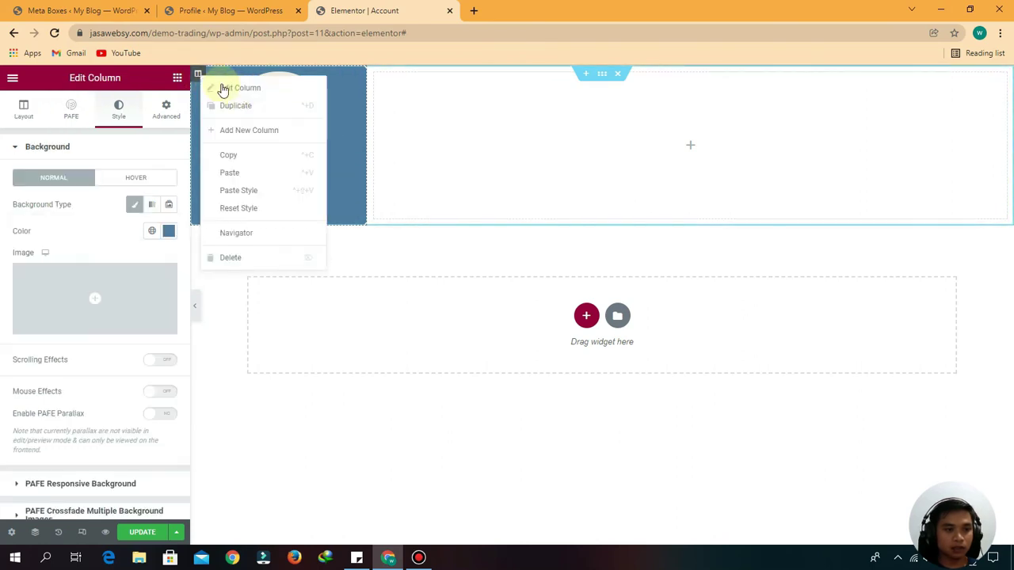
left_click(261, 192)
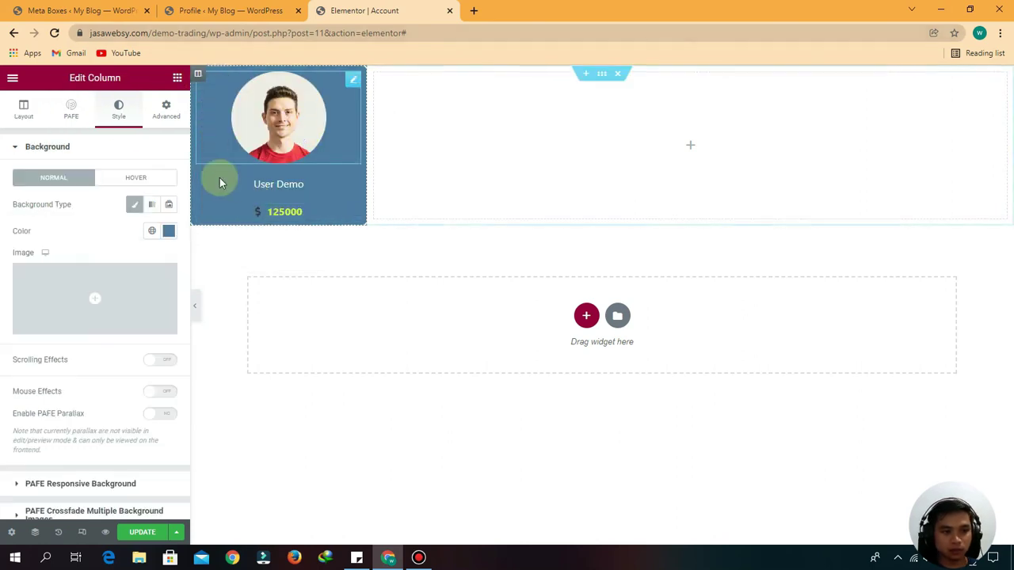
left_click(23, 109)
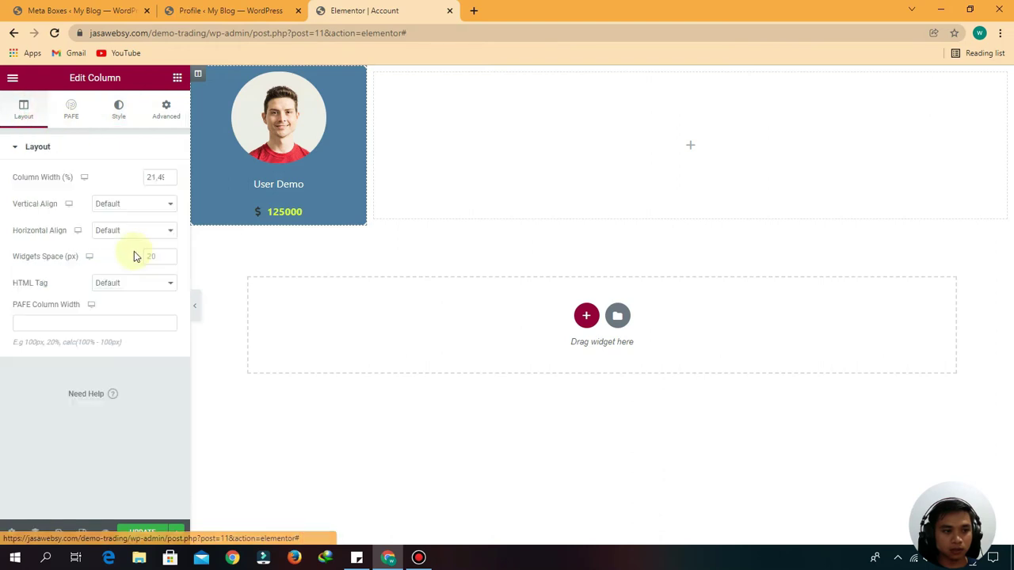
left_click(147, 205)
left_click(147, 205)
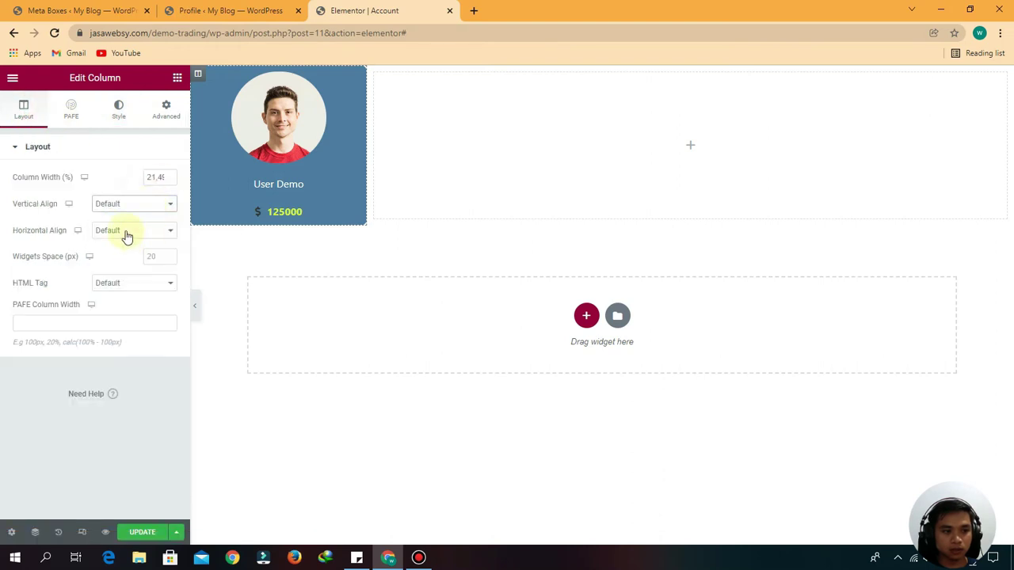
left_click(131, 202)
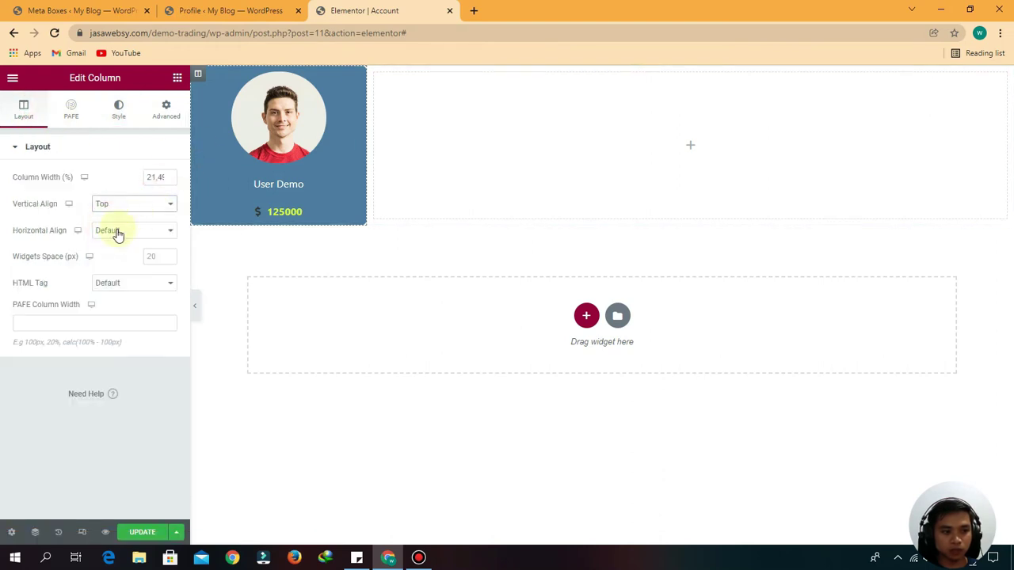
Set the profile column's widgets space to 6 px and save the page changes.
left_click(159, 254)
type("5")
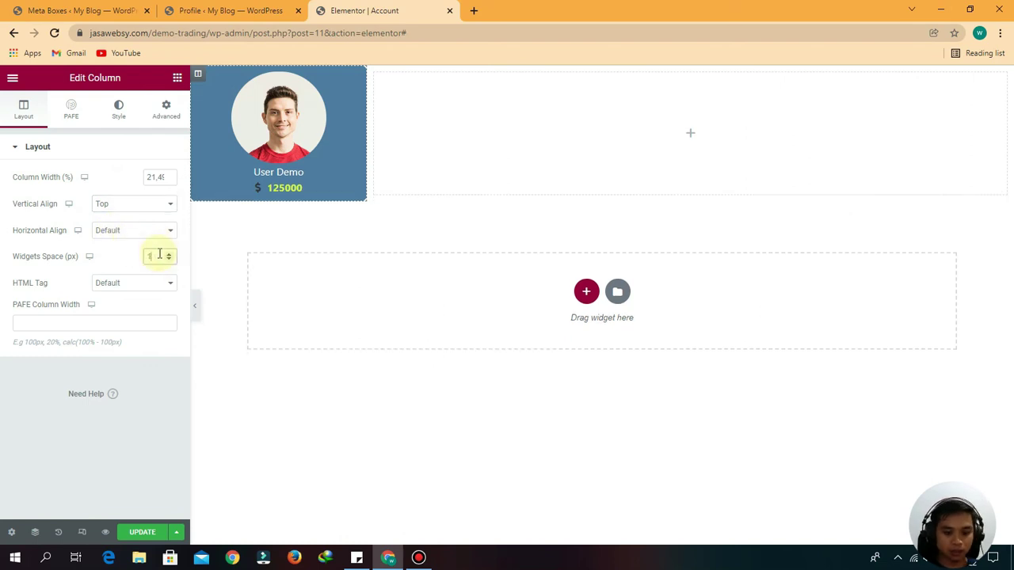
key("Down")
key("Down")
key("Down")
key("Down")
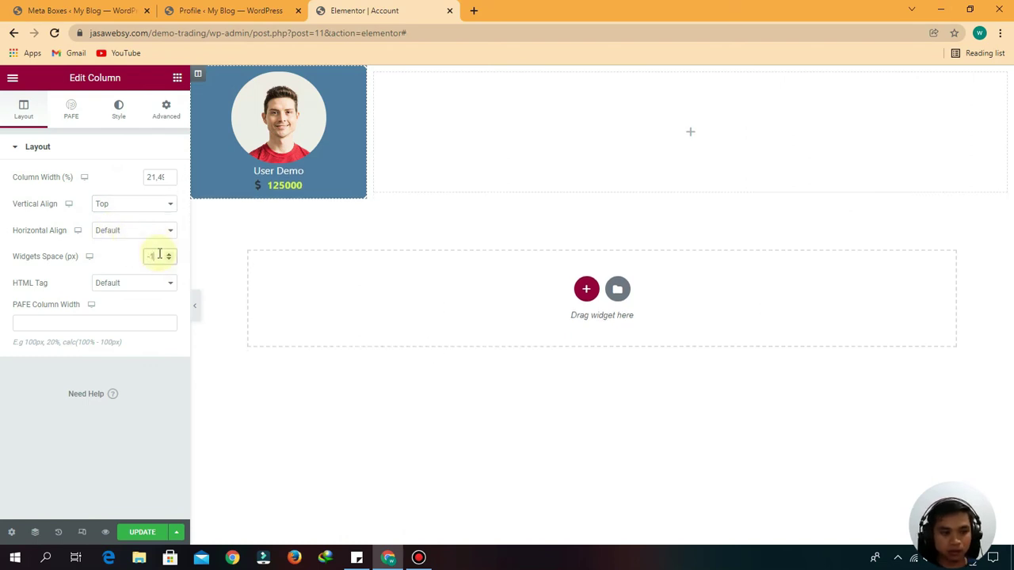
key("Up")
key("Up")
key("Up")
key("Up")
key("Up")
key("Up")
key("Up")
key("Up")
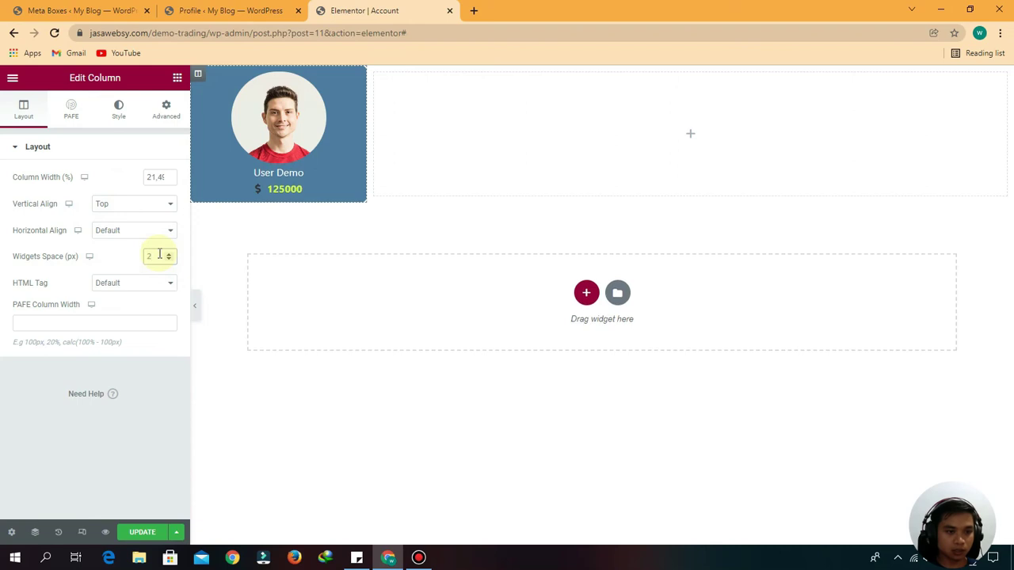
key("Up")
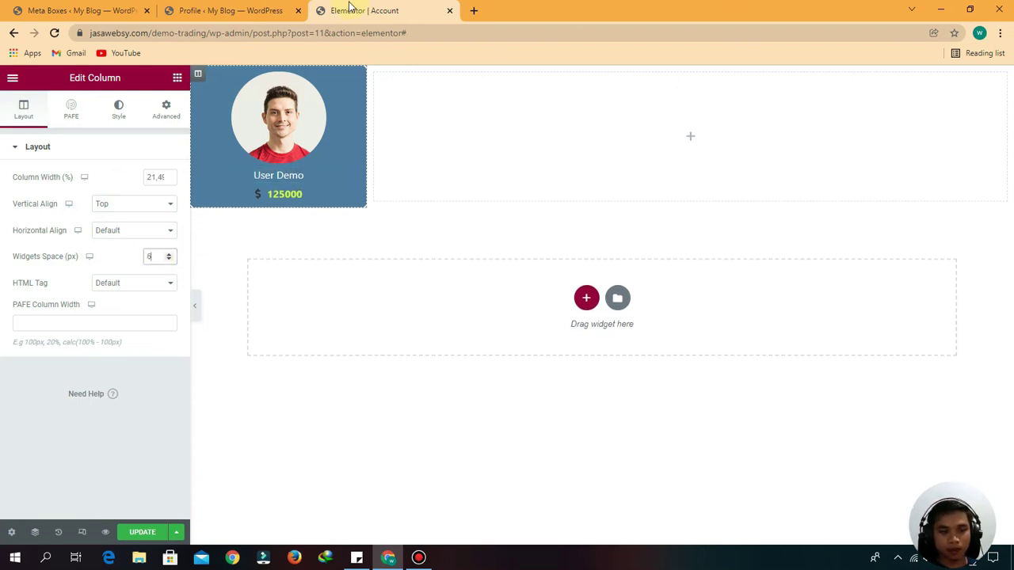
left_click(138, 541)
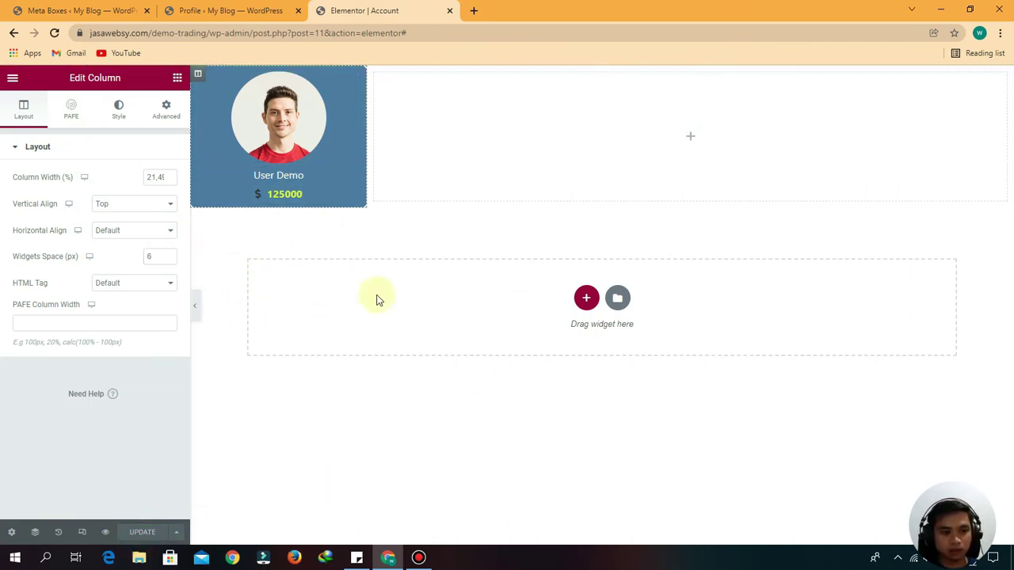
Search the widgets for "list" and place an Icon List below the Balance field.
left_click(176, 78)
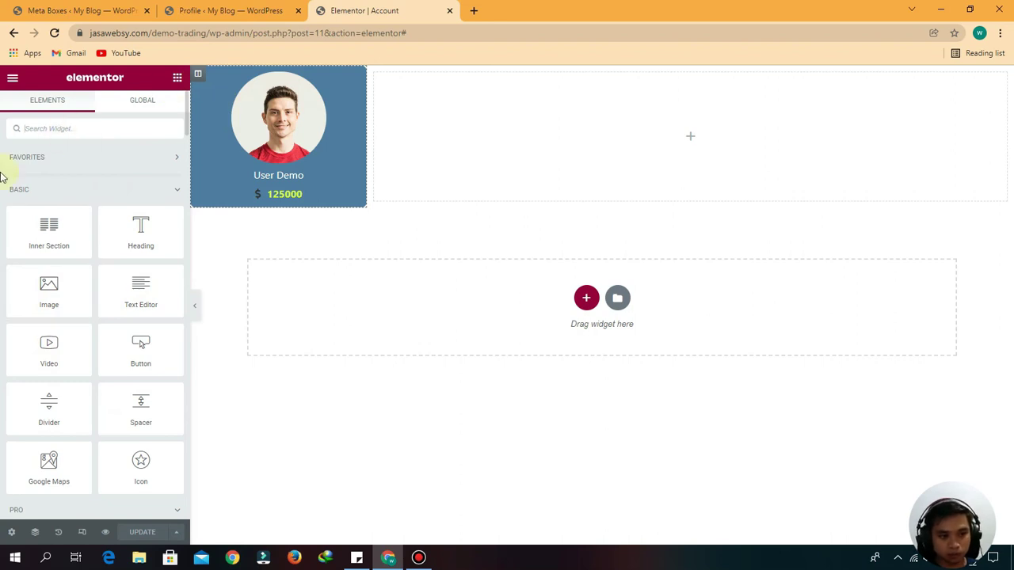
type("l")
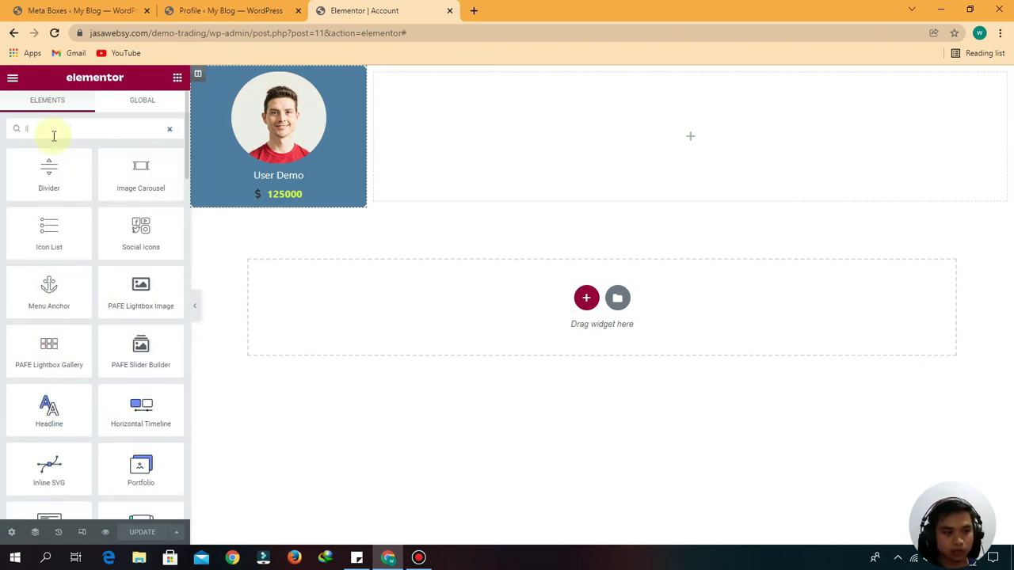
type("ist")
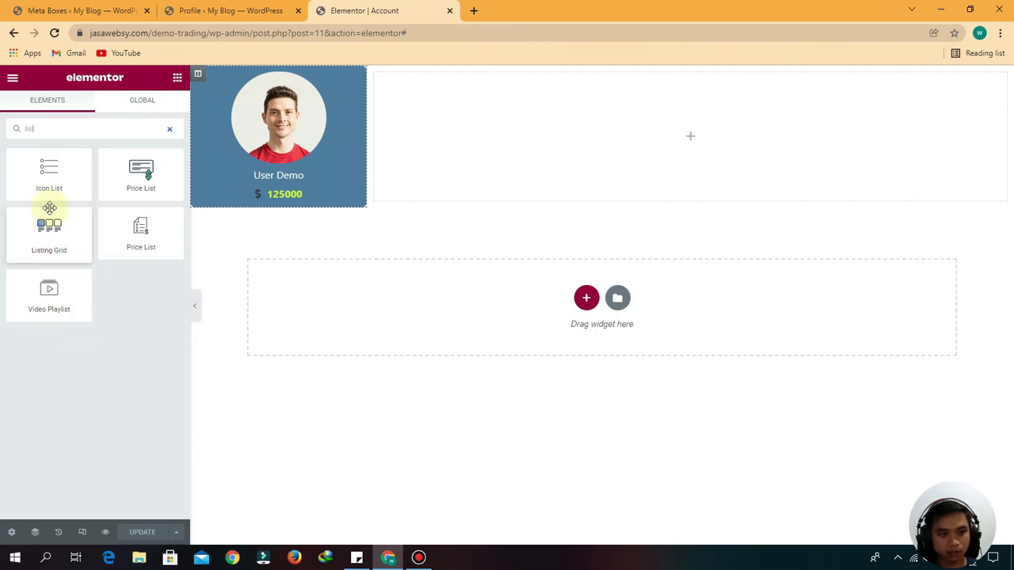
left_click_drag(48, 176, 266, 212)
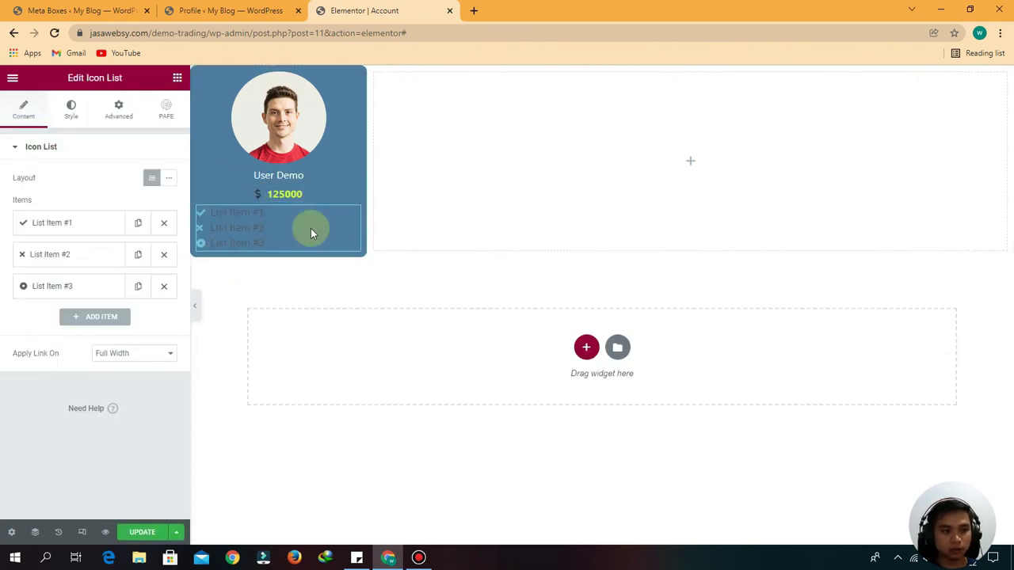
Try the inline layout on the icon list and return it to the default layout.
left_click(166, 179)
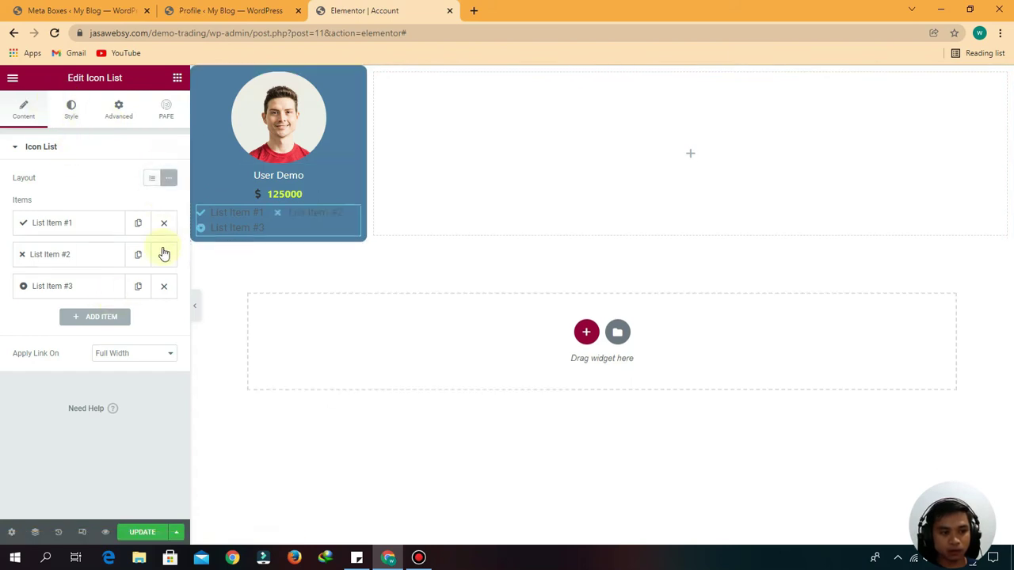
left_click(152, 178)
left_click(149, 352)
left_click(147, 357)
left_click(127, 364)
Set the icon list's space between items to 8 and center its alignment.
left_click(71, 108)
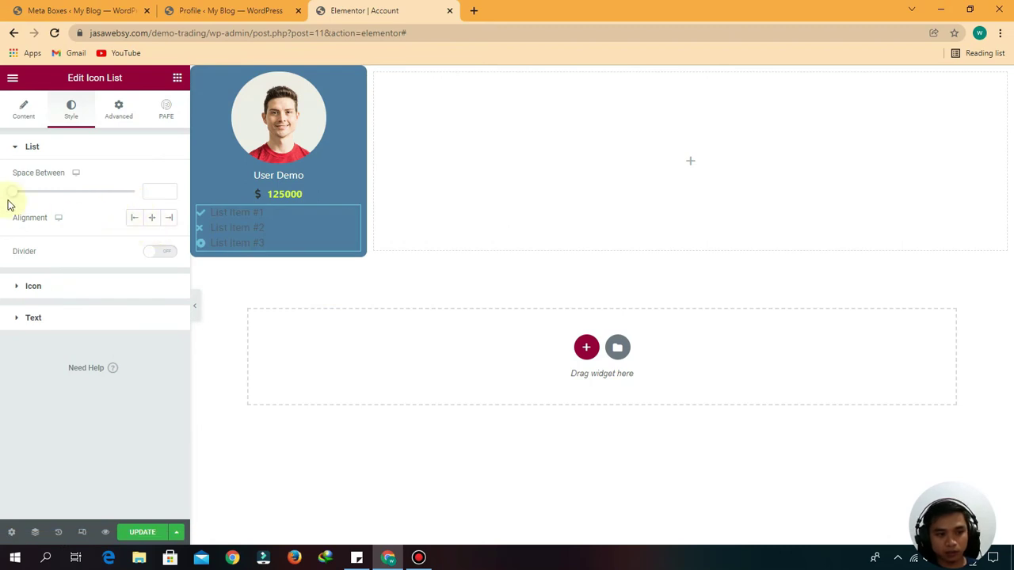
left_click_drag(14, 199, 33, 197)
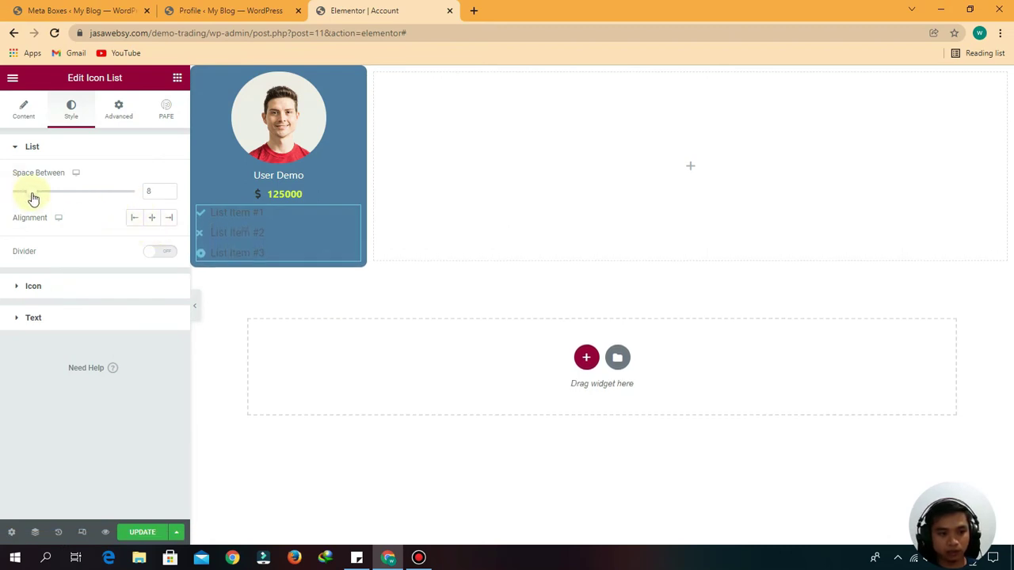
left_click(152, 222)
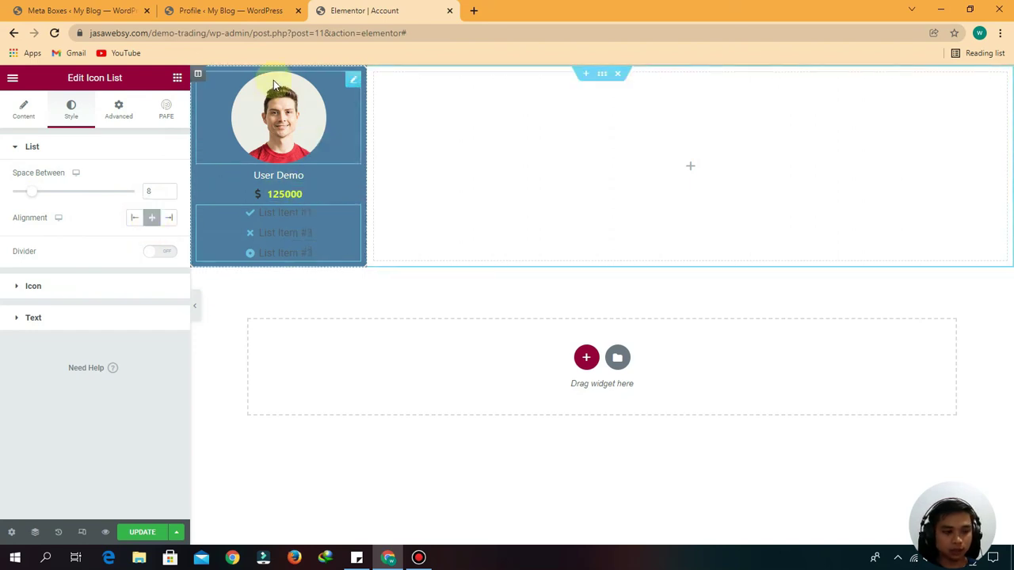
Change the icon color of the icon list to white.
left_click(33, 287)
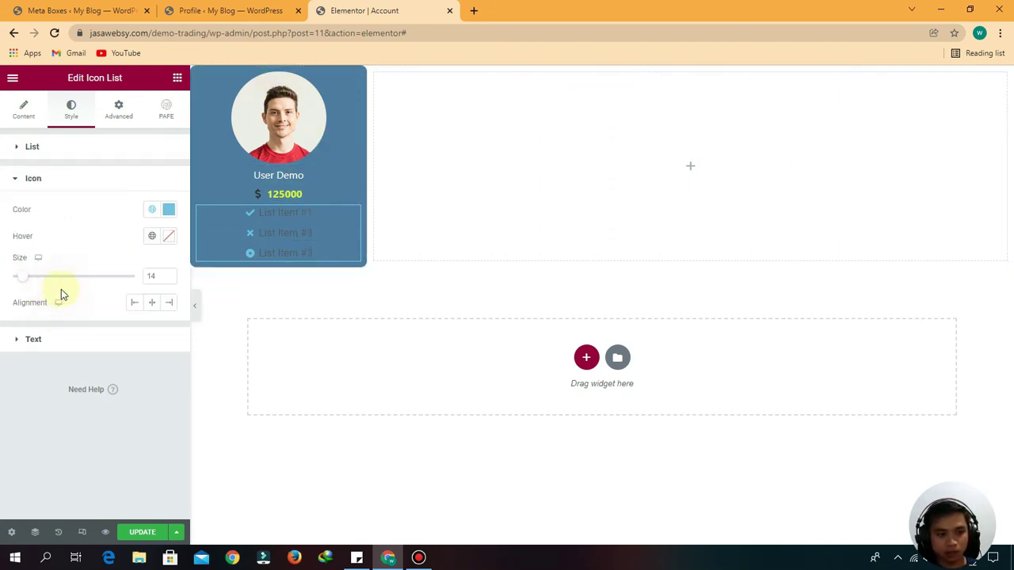
left_click(169, 209)
left_click_drag(115, 324, 0, 240)
left_click(2, 300)
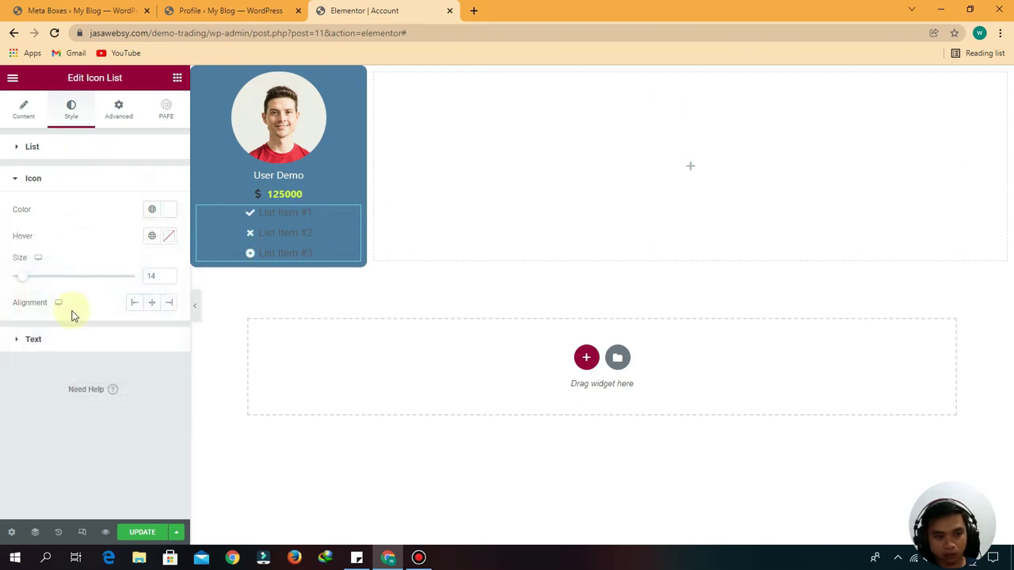
Change the text color of the icon list to white.
left_click(80, 348)
left_click(169, 241)
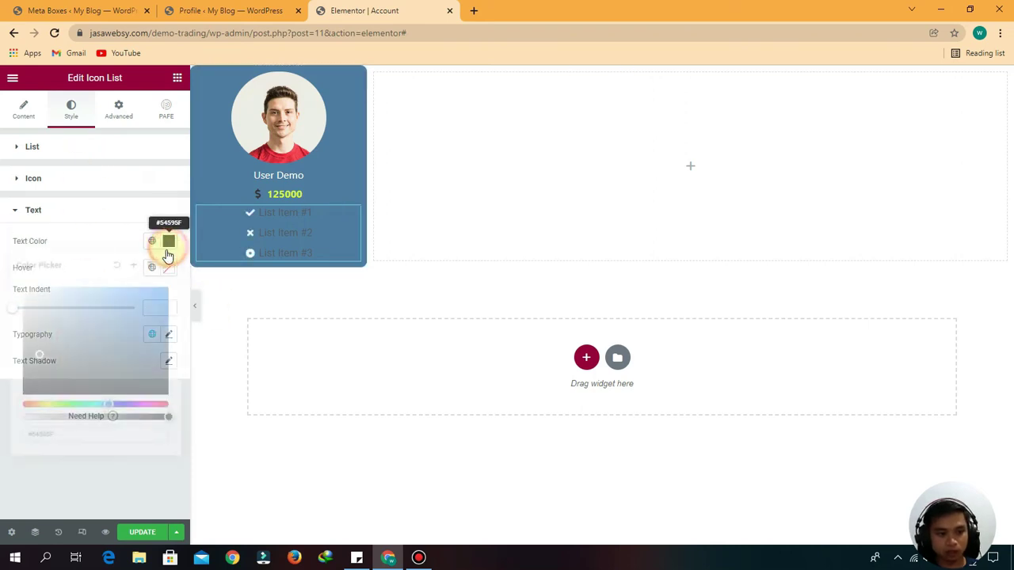
left_click_drag(42, 280, 2, 248)
left_click(2, 347)
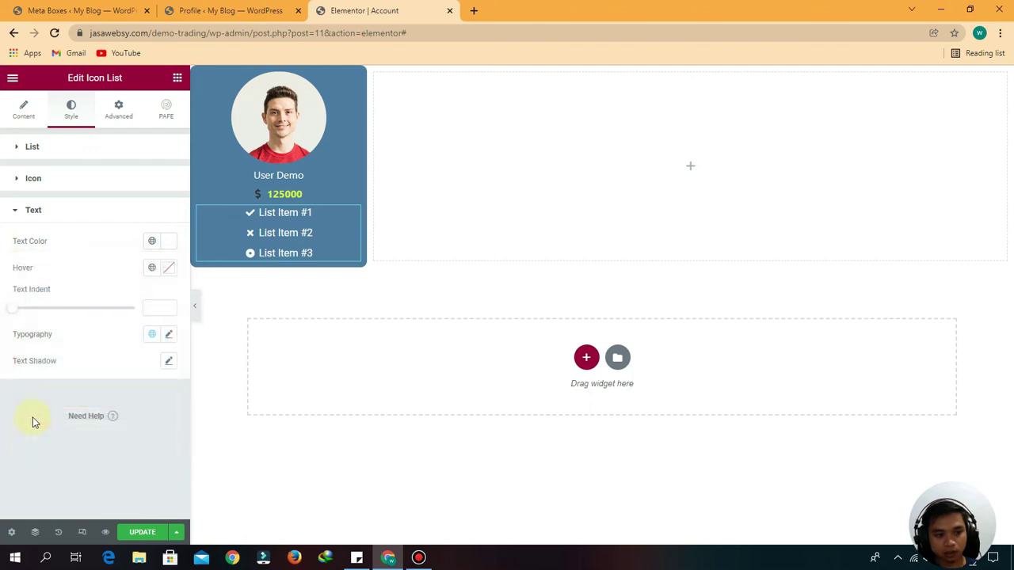
left_click(168, 363)
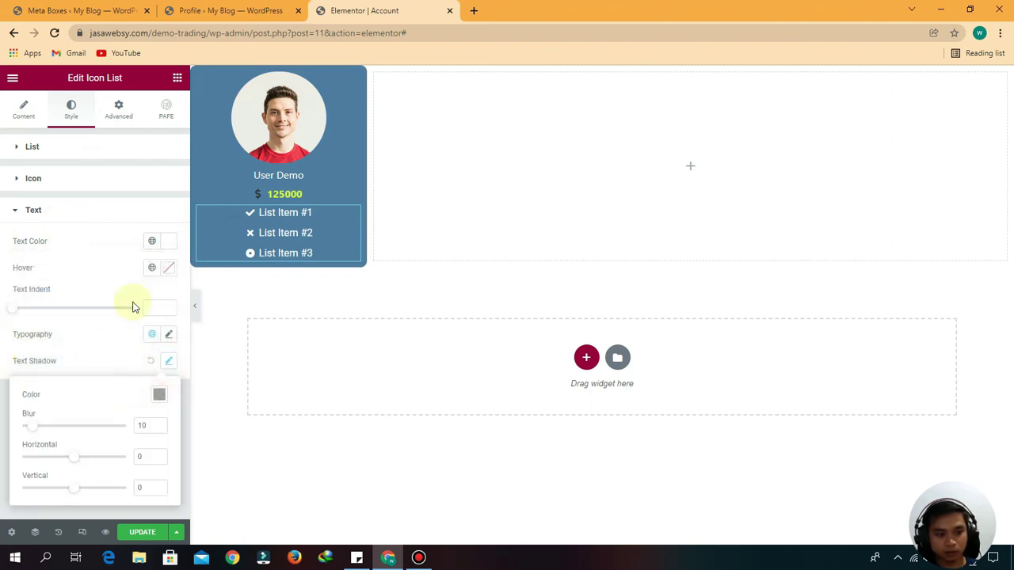
Remove the second and third items from the icon list.
left_click(20, 108)
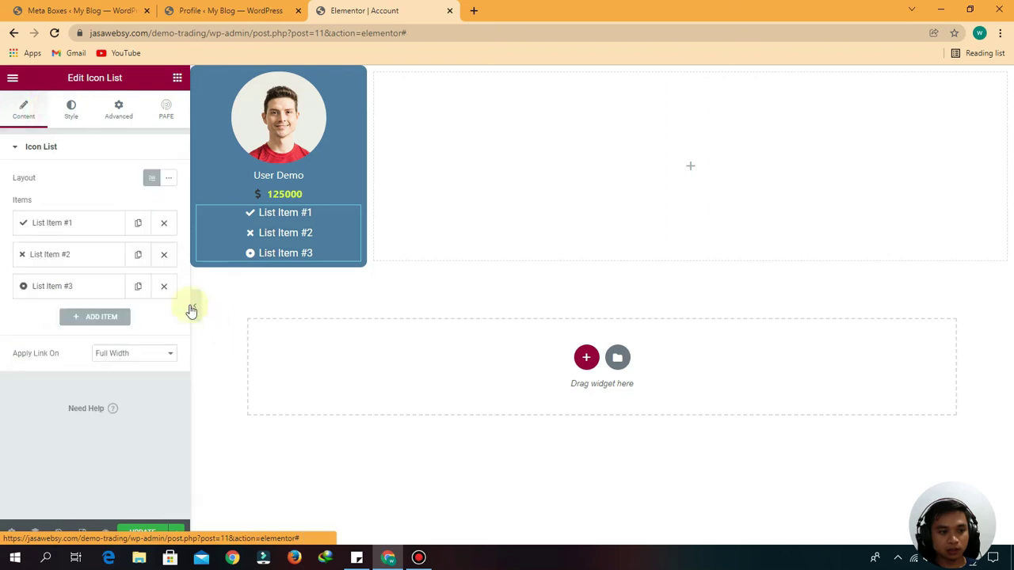
left_click(164, 254)
left_click(164, 254)
Replace the remaining list item's text with "Home".
left_click(104, 223)
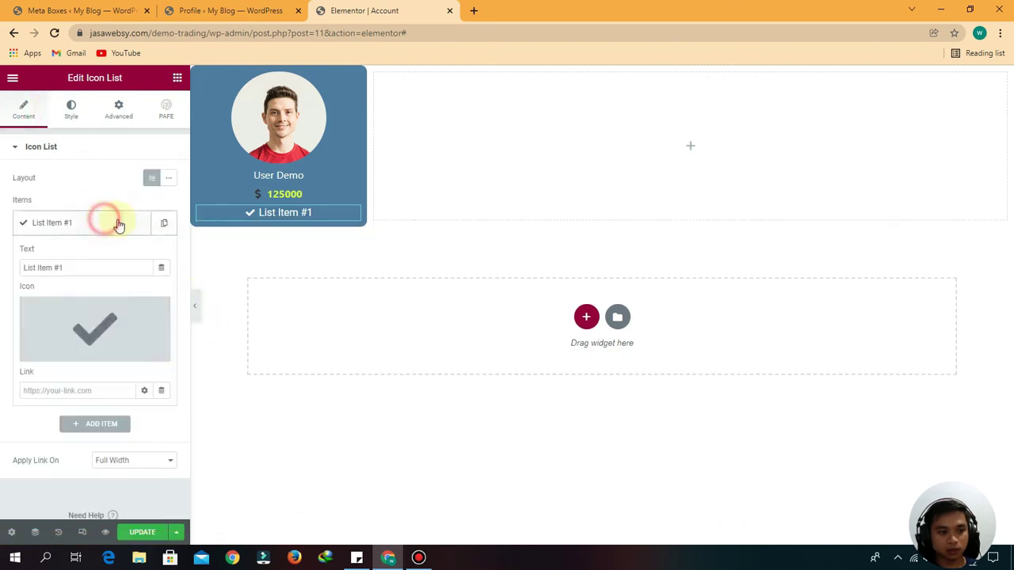
left_click(98, 268)
key("BackSpace")
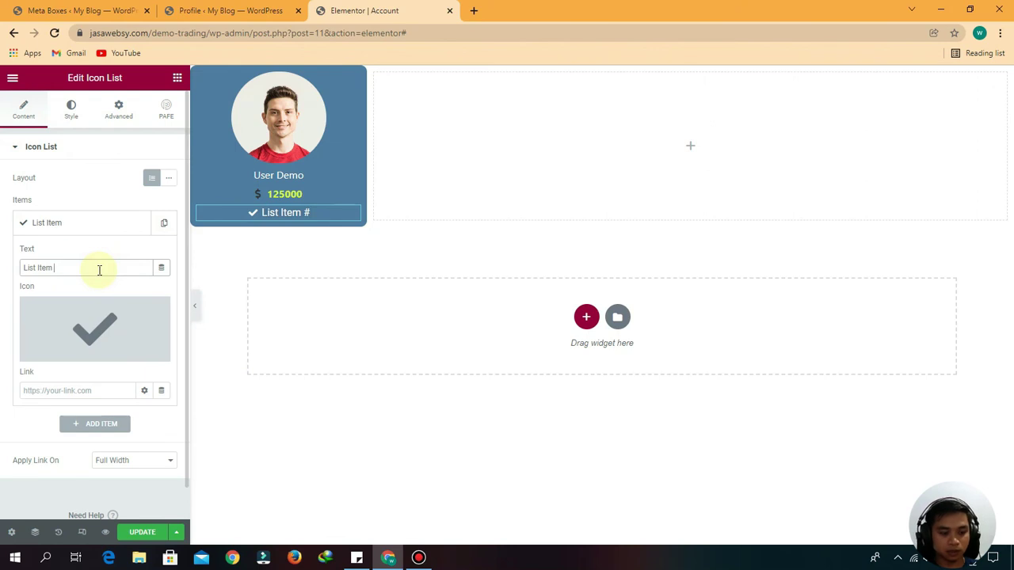
type("Home")
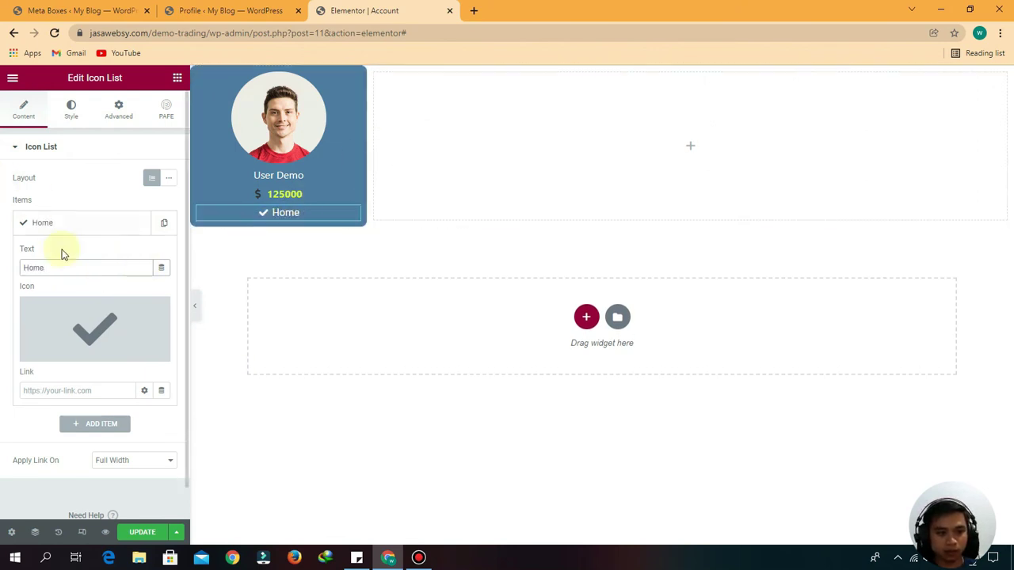
Replace the Home item's check icon with the icon of a person in front of a chalkboard.
left_click(54, 352)
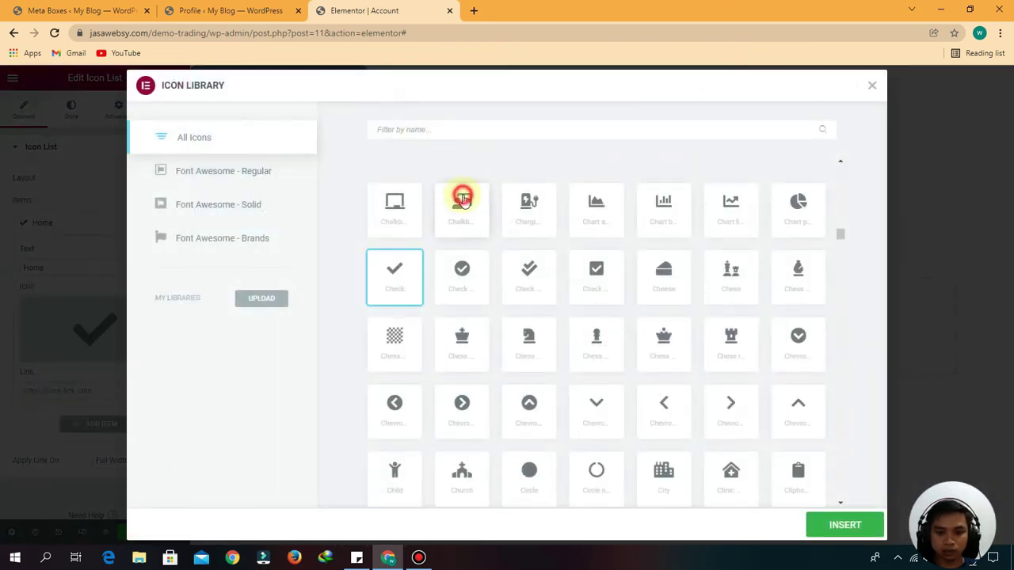
left_click(463, 198)
left_click(841, 524)
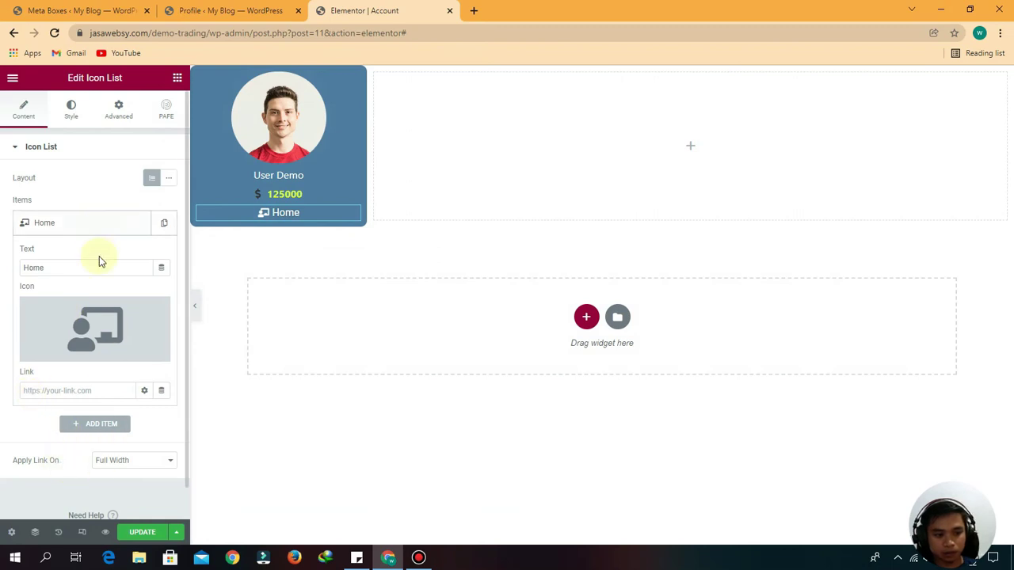
Set the alignment of the icons in the icon list to center.
scroll(123, 429, "down", 1)
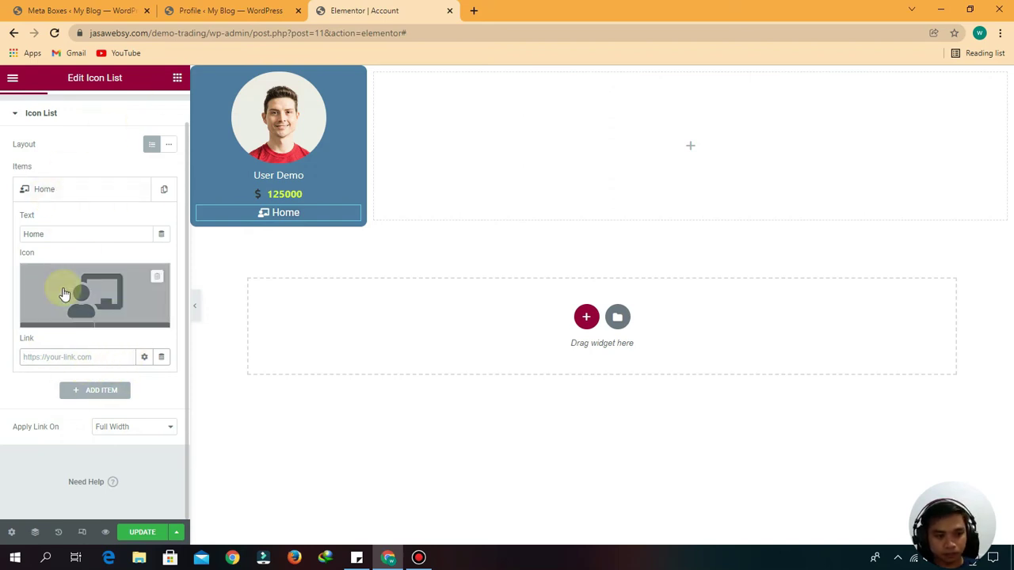
scroll(125, 278, "up", 1)
left_click(69, 108)
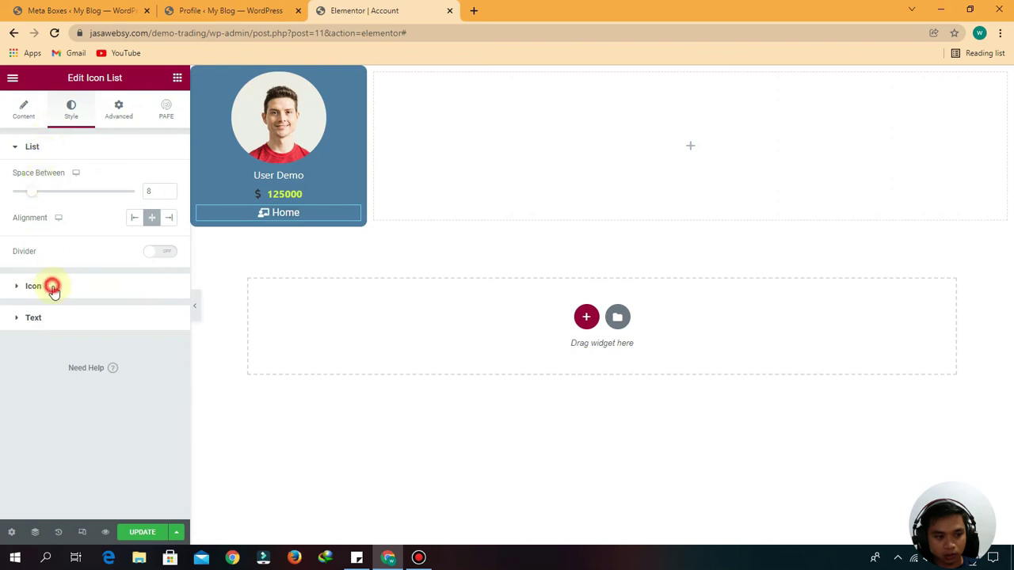
left_click(52, 288)
left_click(154, 305)
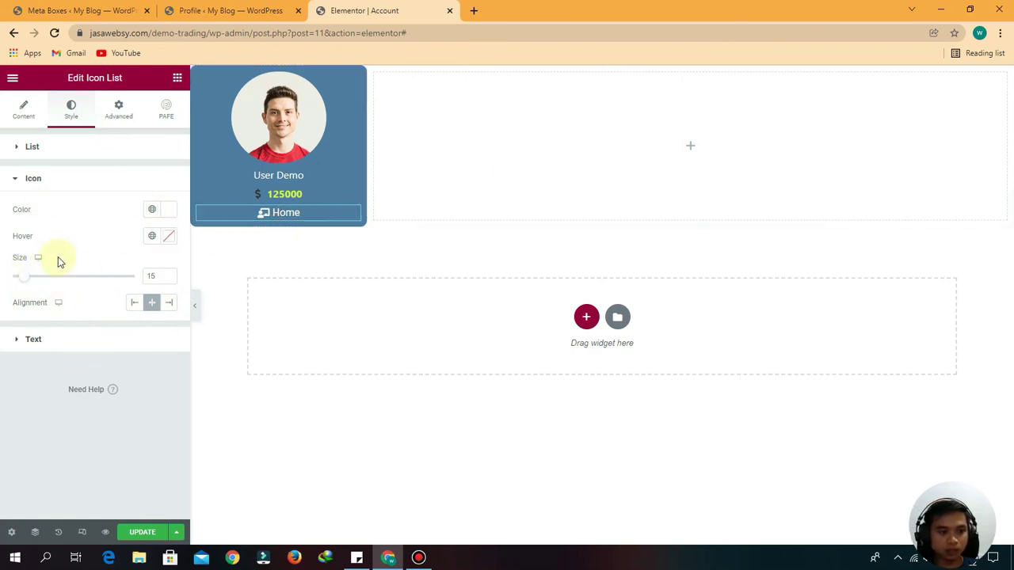
Duplicate the Home item in the icon list and change the copy's text to "Add Balance".
left_click(26, 111)
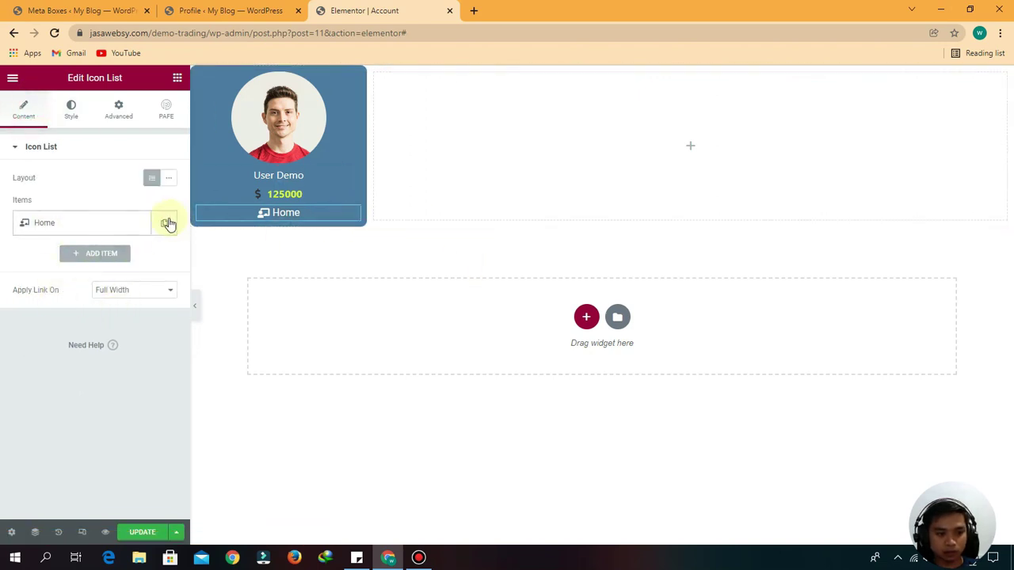
left_click(164, 224)
left_click(50, 253)
left_click(90, 298)
key("BackSpace")
key("BackSpace")
key("BackSpace")
key("BackSpace")
type("Add Balance")
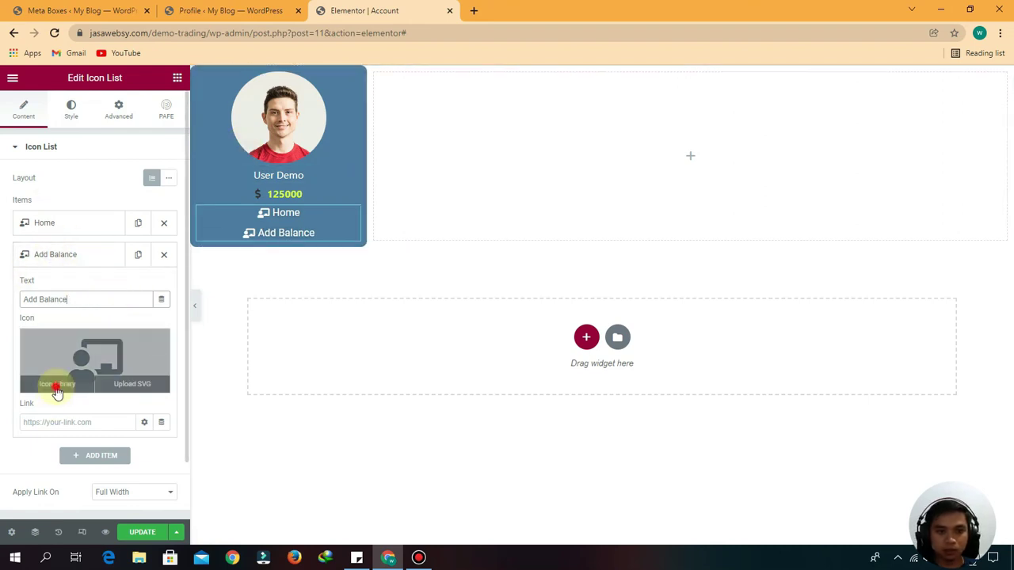
Find the Wallet icon by searching "wall" and insert it as the Add Balance item's icon.
left_click(56, 388)
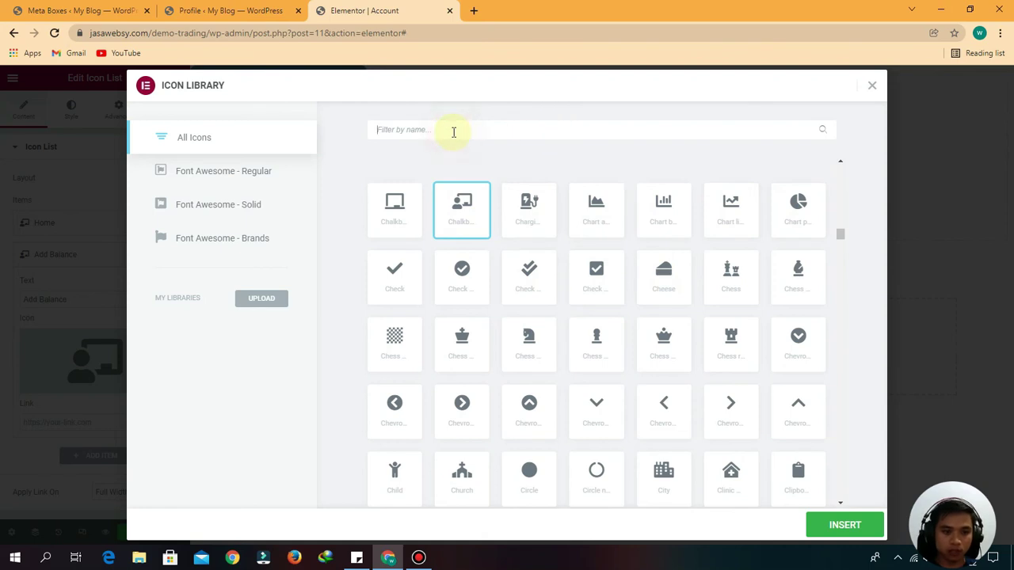
type("wall")
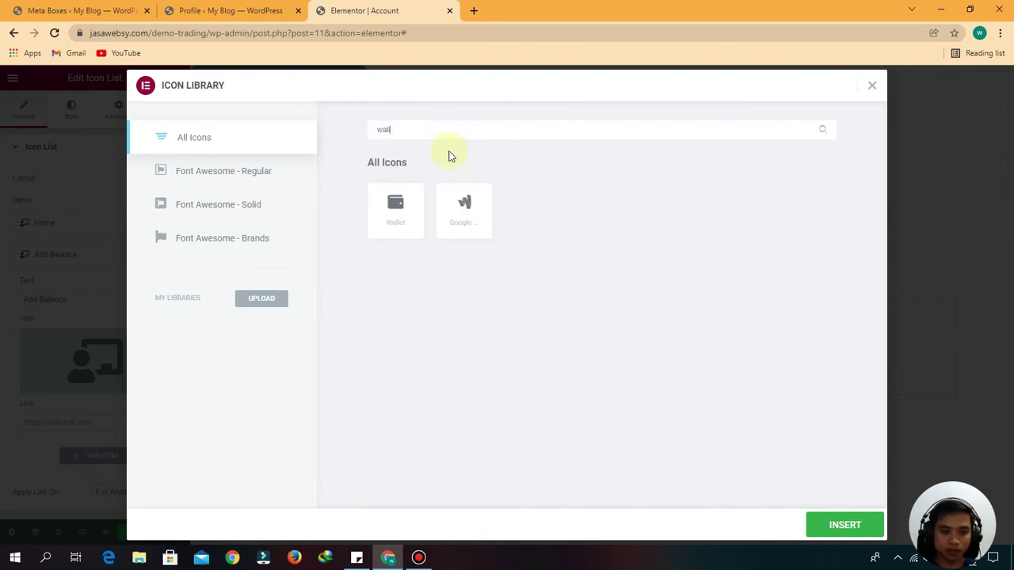
left_click(400, 214)
left_click(836, 525)
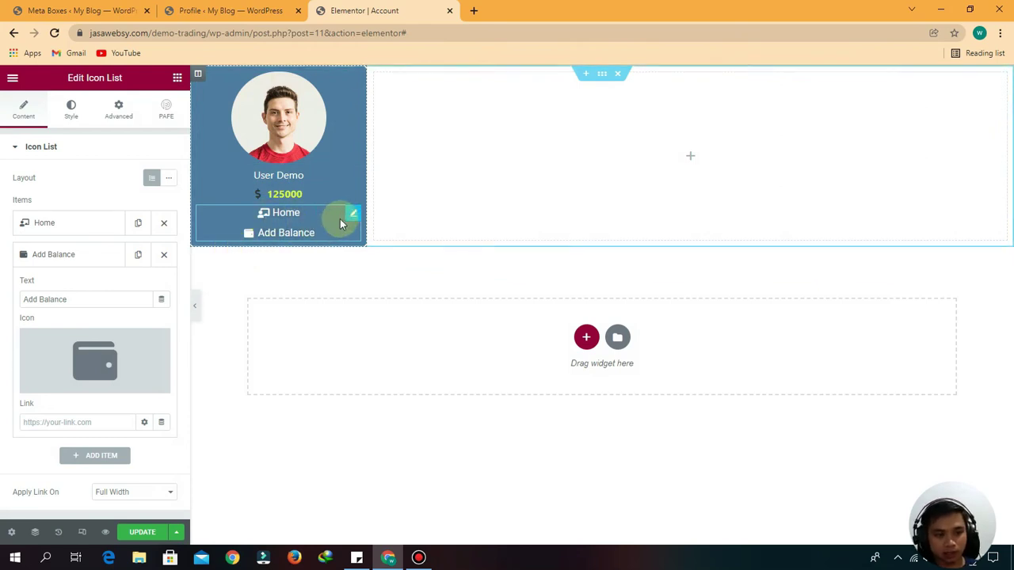
Try the divider between the icon list items, leave it off, and left-align the list.
left_click(71, 109)
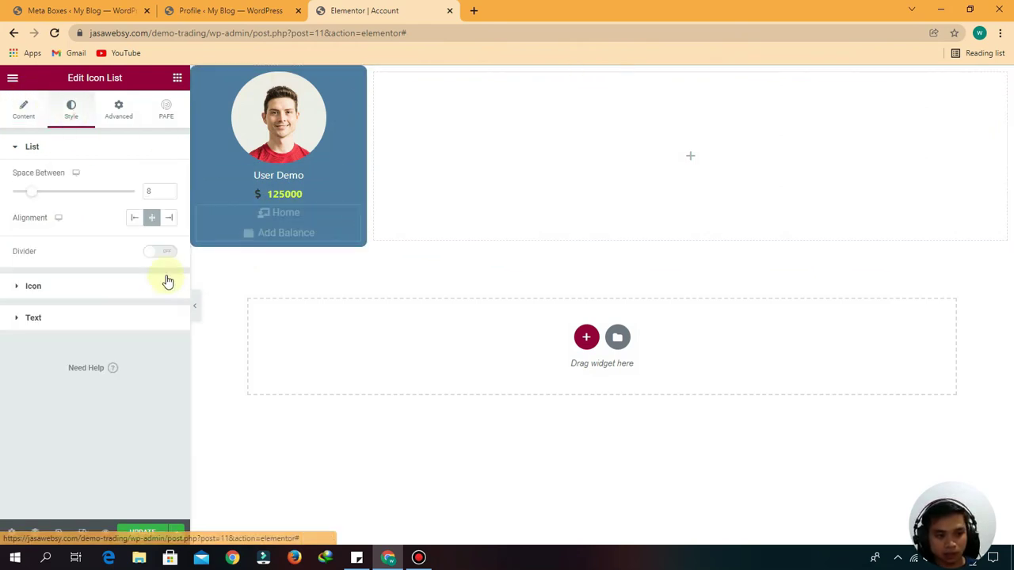
left_click(168, 253)
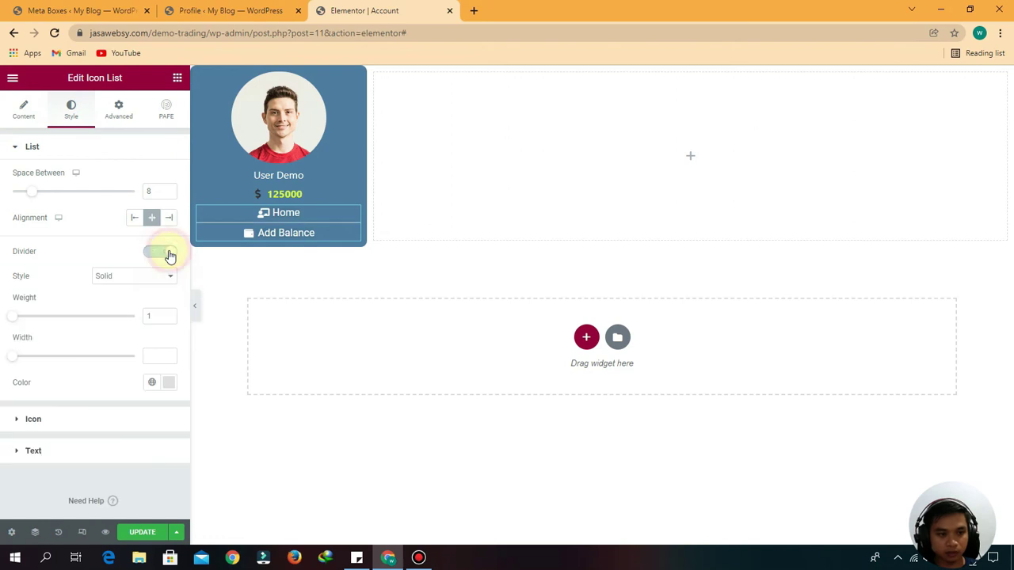
left_click(157, 255)
left_click(158, 253)
left_click(157, 252)
left_click(134, 216)
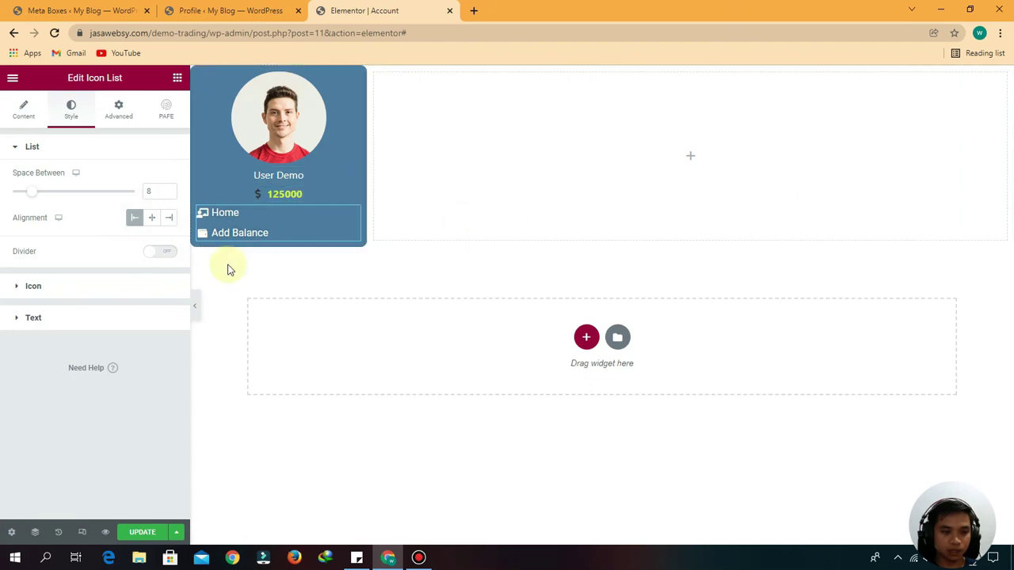
Duplicate the Add Balance item and change the copy's text to "Withdrawal".
left_click(16, 109)
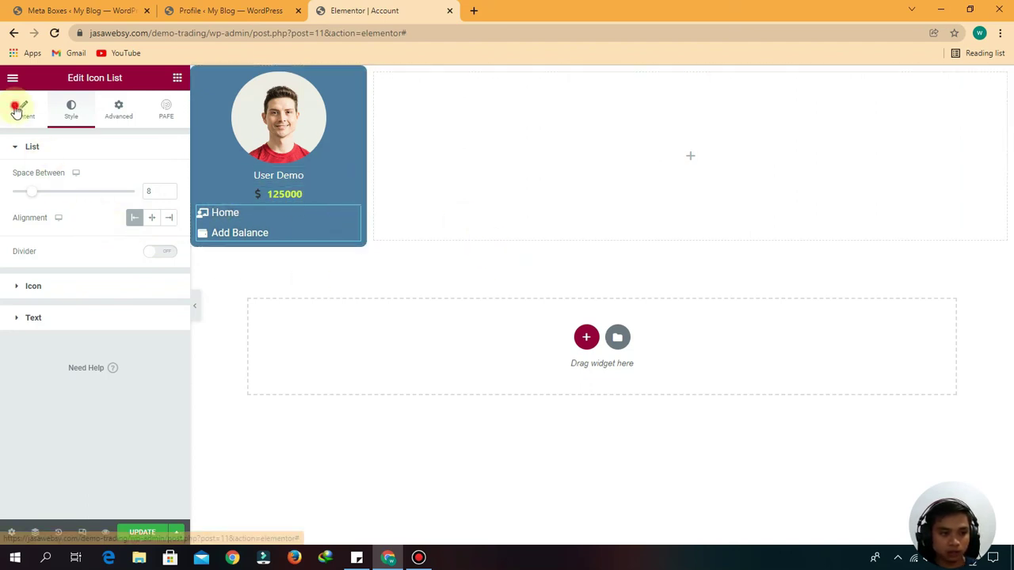
left_click(140, 254)
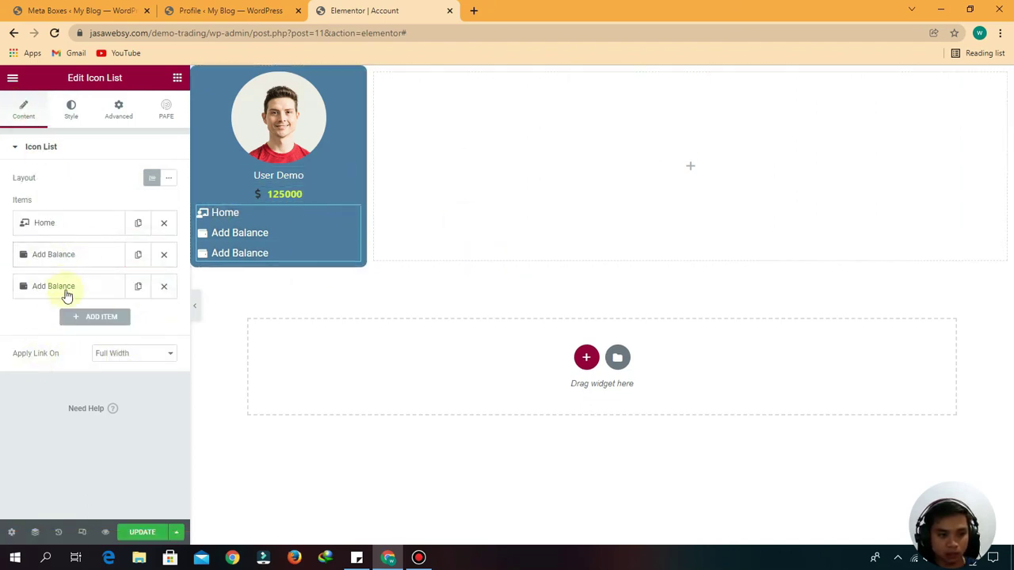
left_click(63, 286)
triple_click(92, 329)
key("BackSpace")
type("Withdrawal")
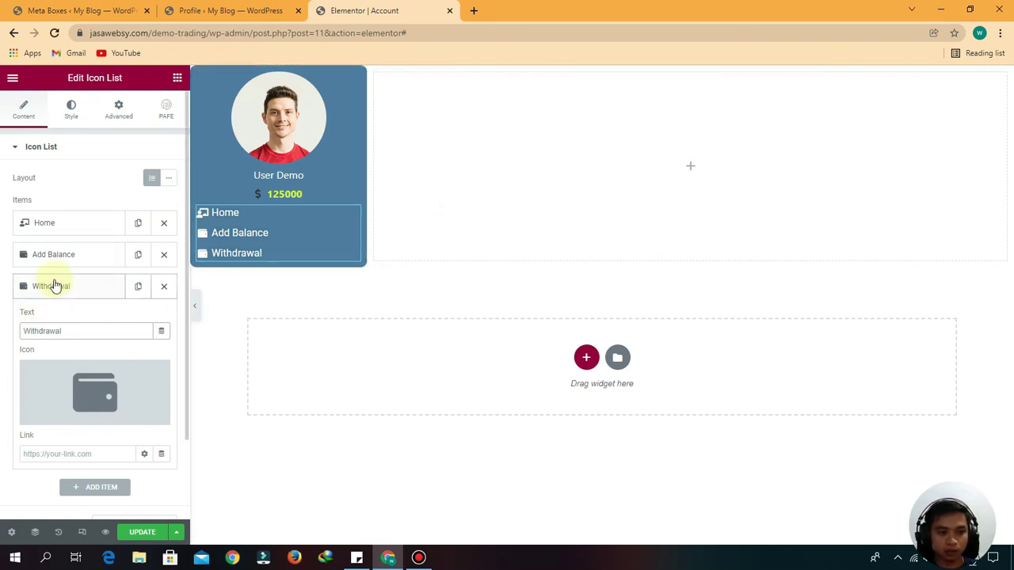
left_click(52, 286)
left_click(50, 287)
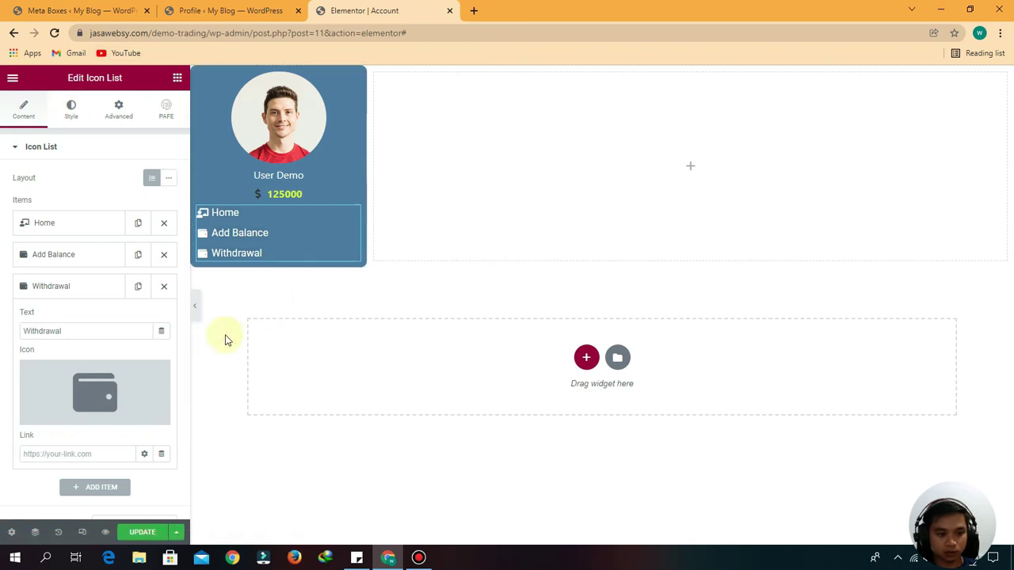
left_click(60, 287)
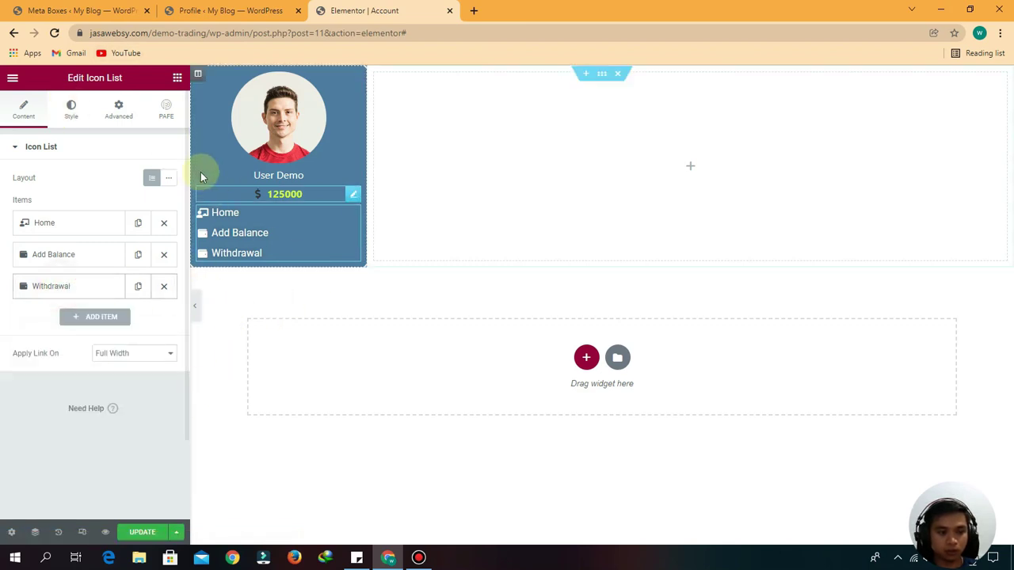
Duplicate the Withdrawal item and change the copy's text to "Settings".
left_click(138, 285)
left_click(66, 318)
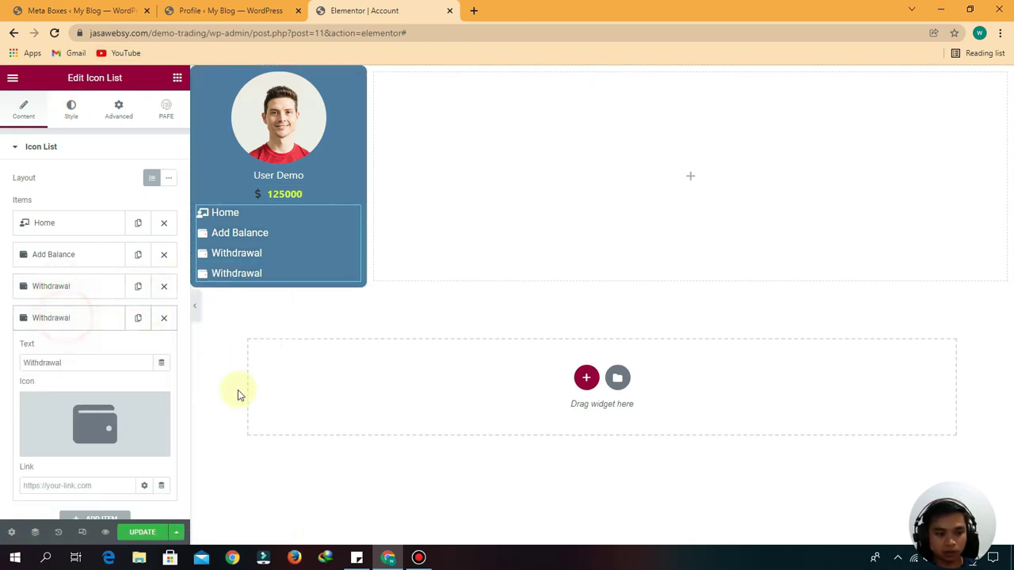
double_click(101, 363)
type("Settings")
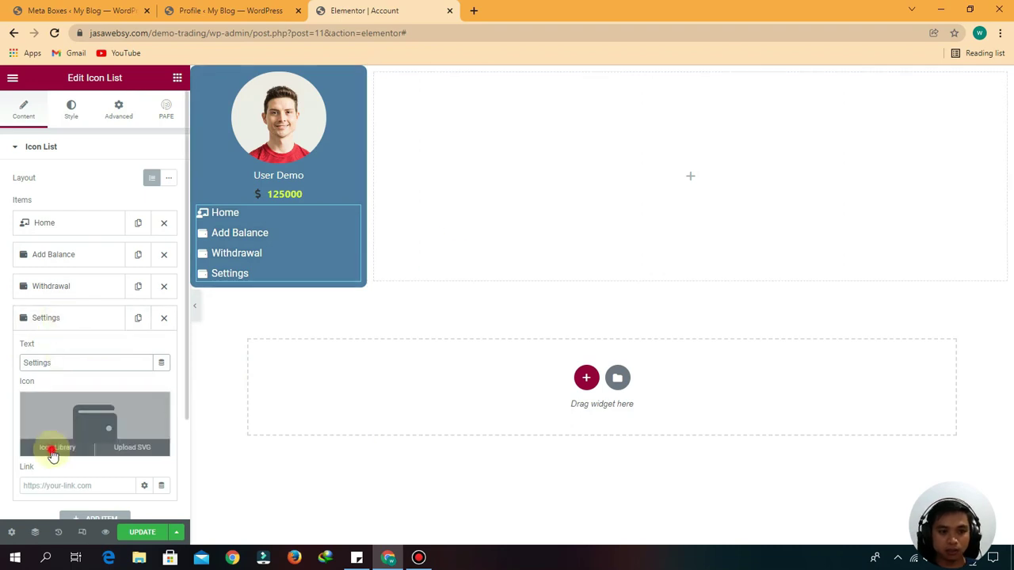
Search the icon library for "user" and insert the user-with-gear icon for the Settings item.
left_click(50, 452)
type("sett")
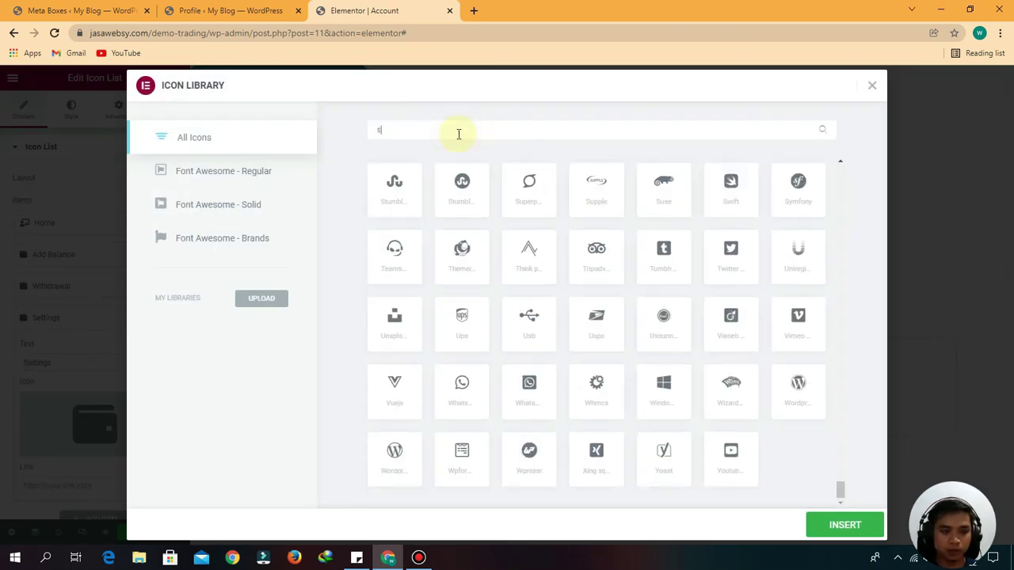
key("BackSpace")
key("BackSpace")
key("BackSpace")
key("BackSpace")
type("user")
left_click(582, 274)
left_click(823, 524)
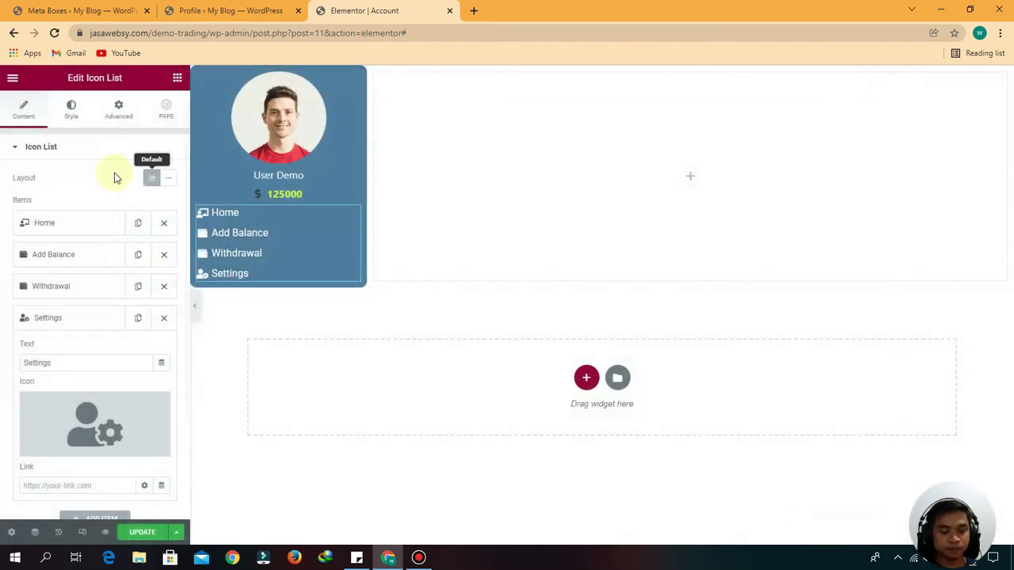
Set the icon list's space between items to 12 and its unlinked top margin to 50 px.
left_click(71, 109)
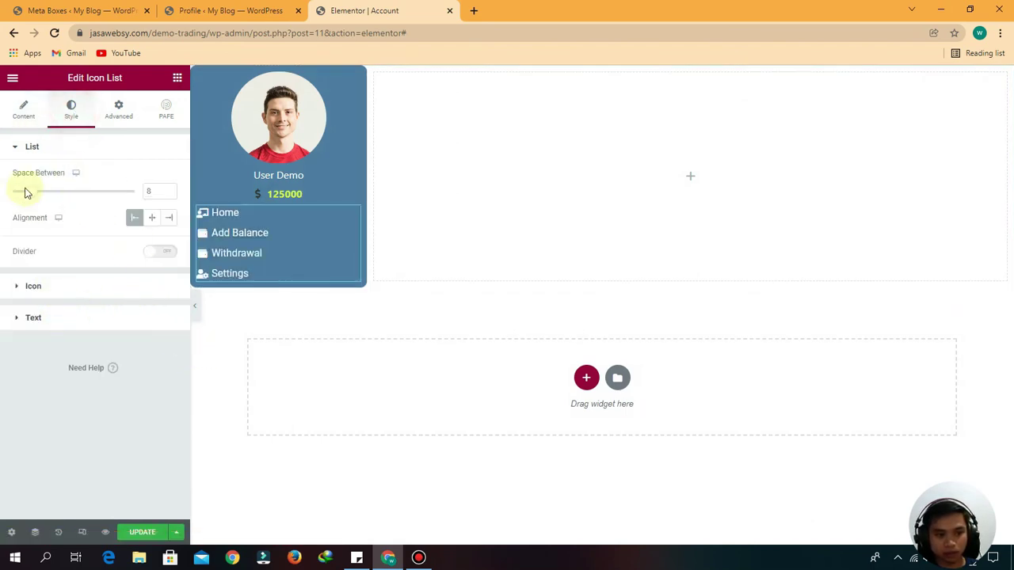
left_click_drag(32, 196, 43, 197)
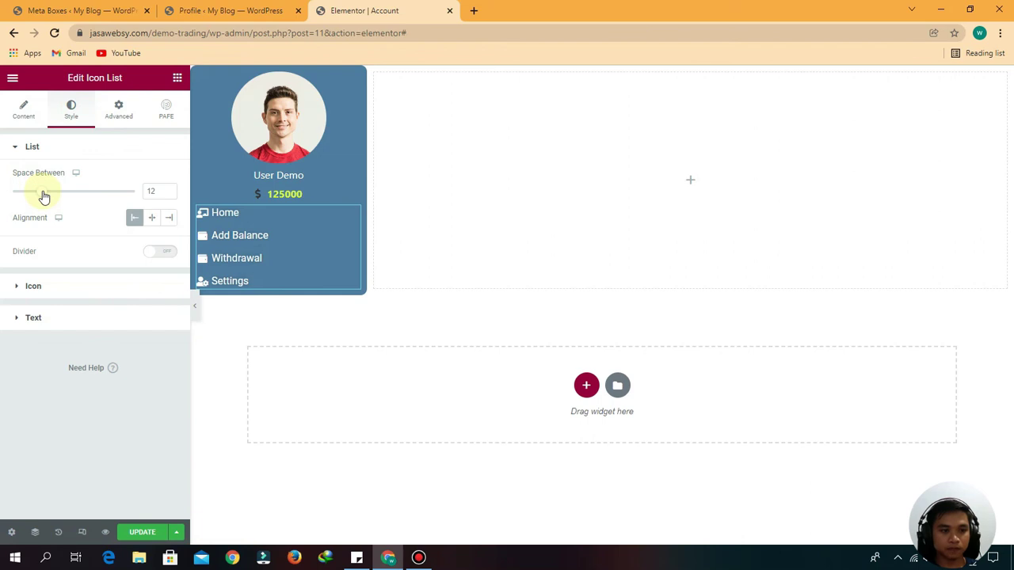
left_click(352, 213)
left_click(118, 110)
left_click(159, 192)
type("4")
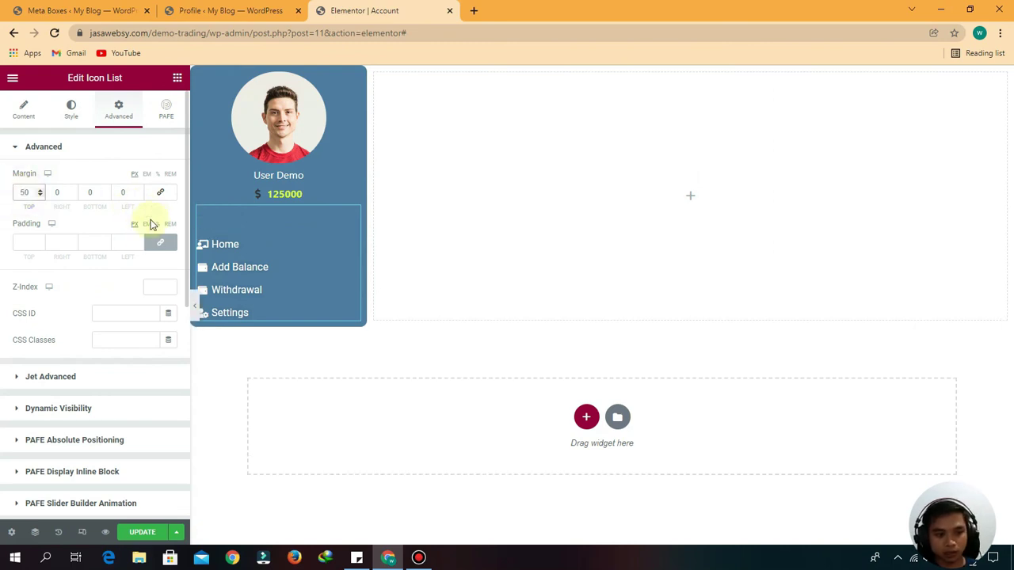
Add an inner section between the balance and the icon list, and delete its second column.
left_click(176, 78)
left_click_drag(47, 233, 324, 235)
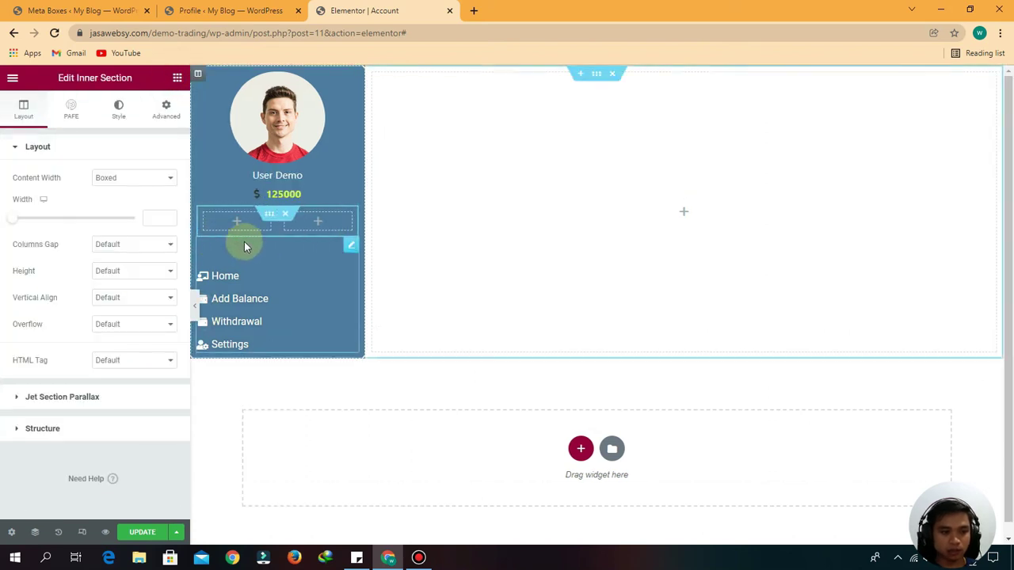
right_click(285, 220)
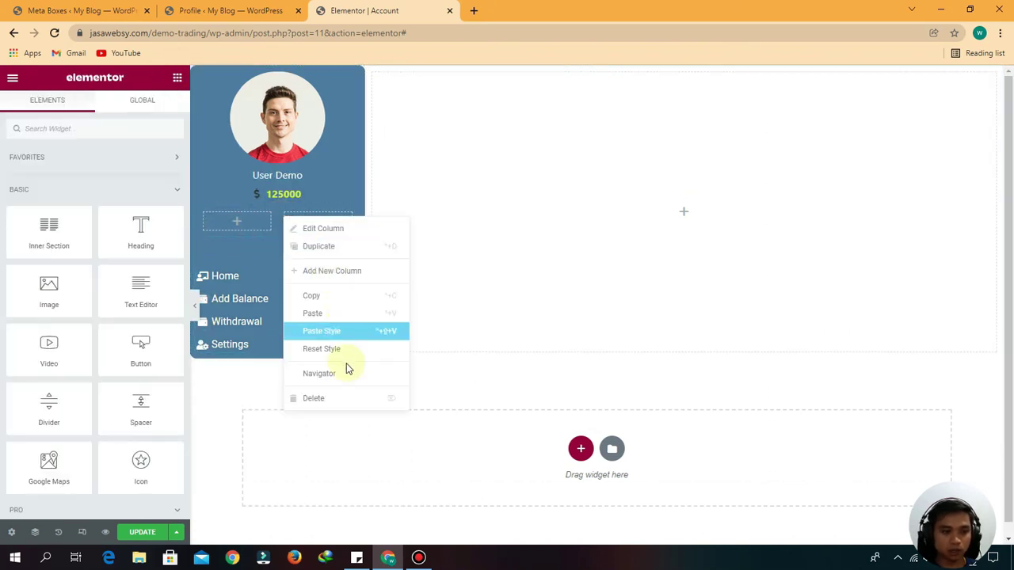
left_click(316, 399)
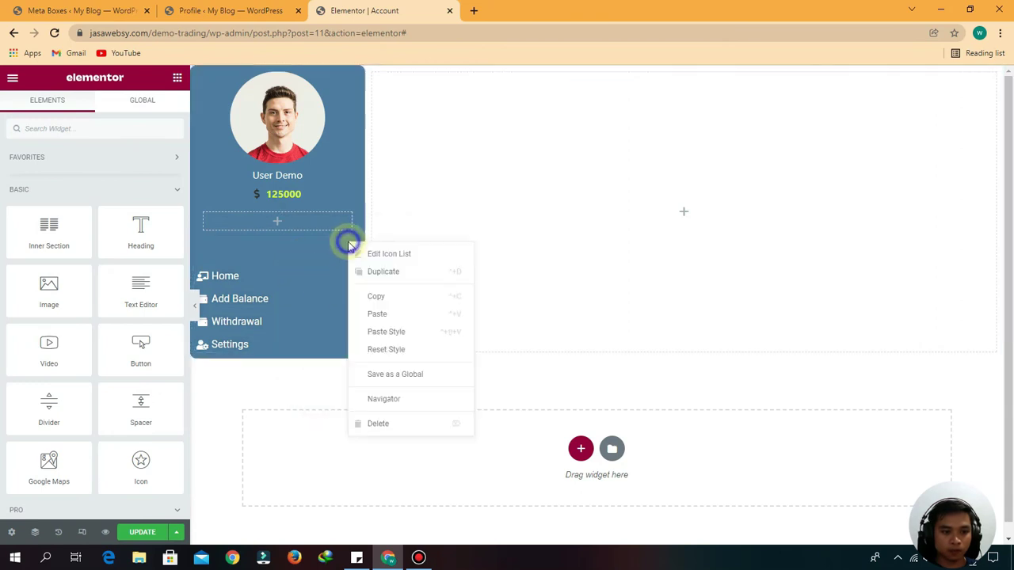
Copy the icon list into the inner section's column and delete the original list below it.
left_click(370, 295)
right_click(240, 224)
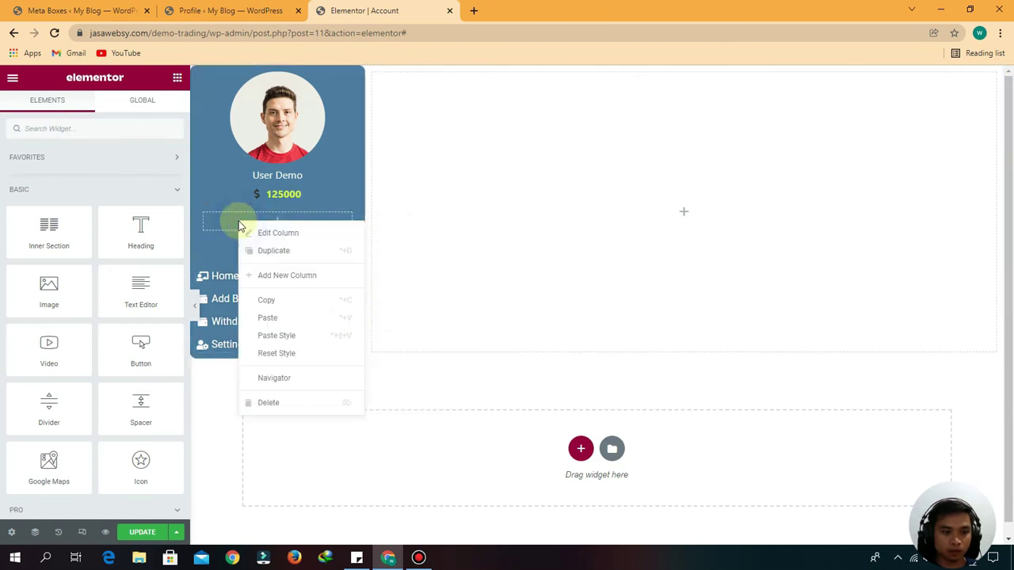
left_click(270, 319)
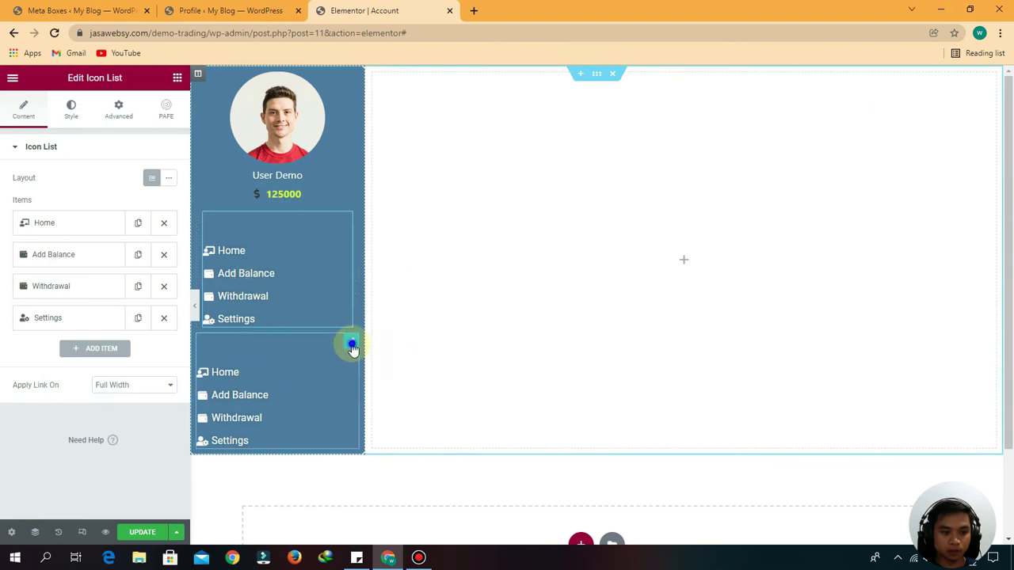
right_click(352, 346)
left_click(375, 523)
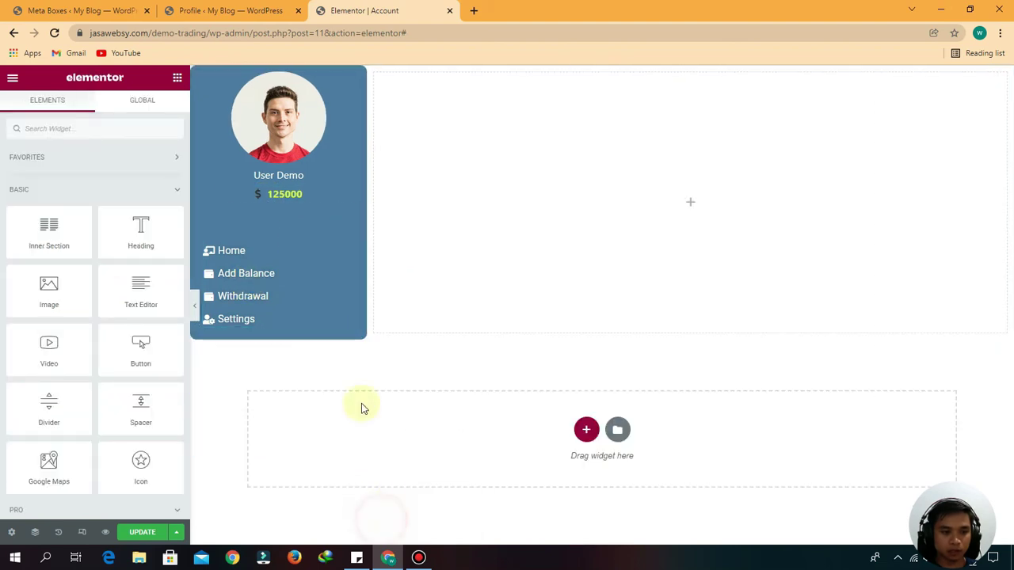
Set the inner section's boxed content width to 500 and its column's vertical alignment to Middle.
left_click(271, 214)
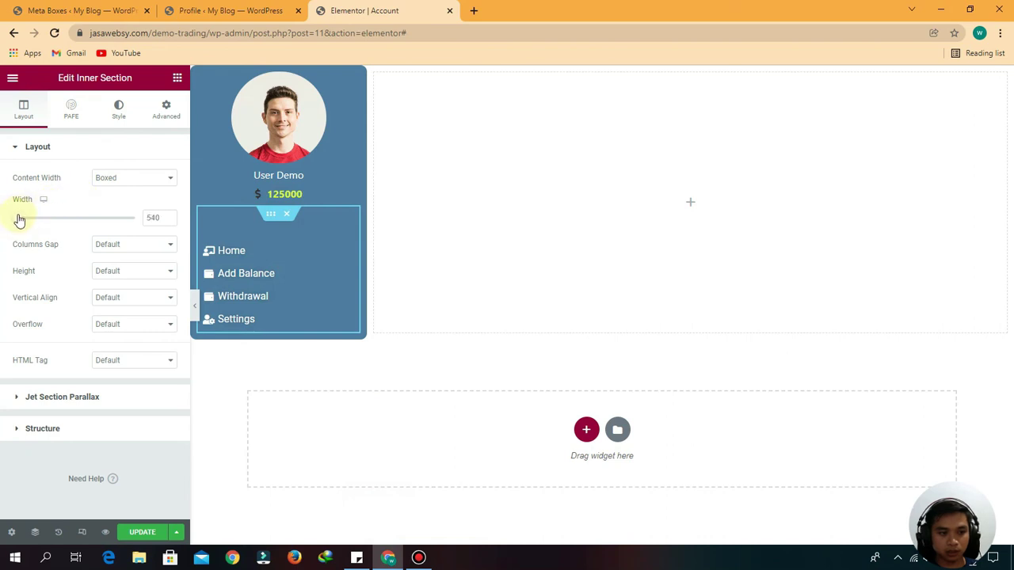
left_click_drag(38, 222, 4, 221)
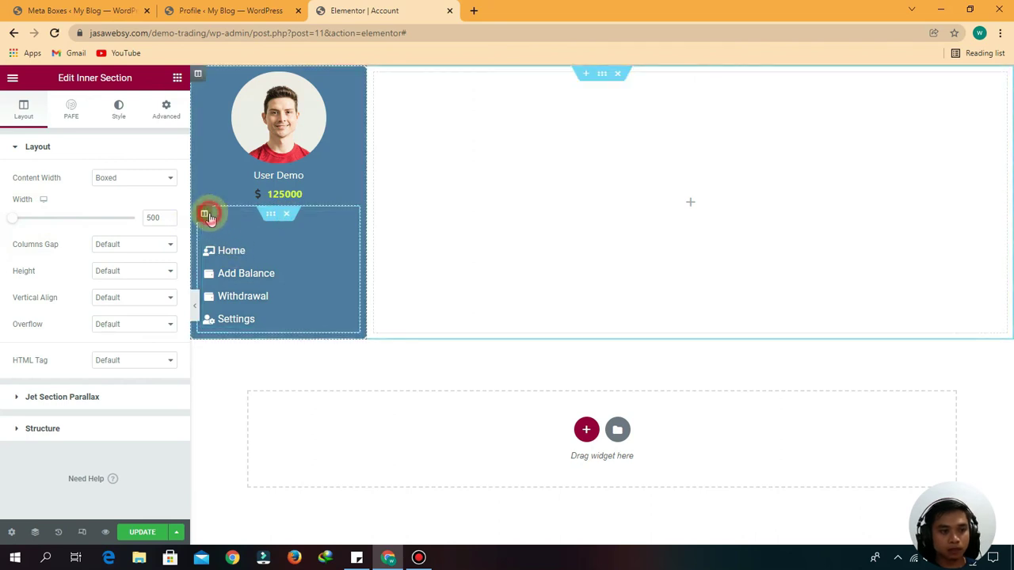
left_click(204, 213)
left_click(131, 203)
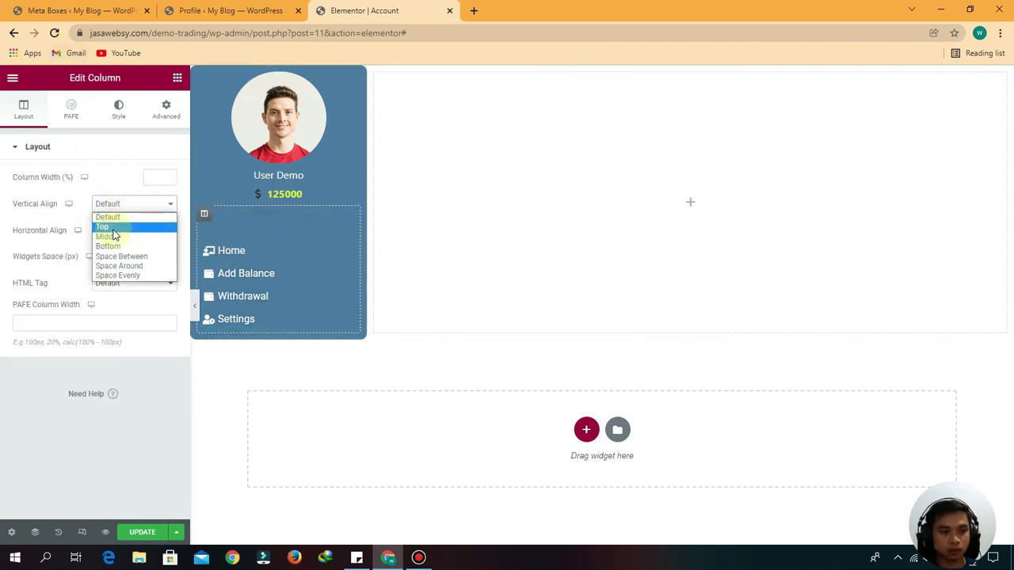
left_click(112, 237)
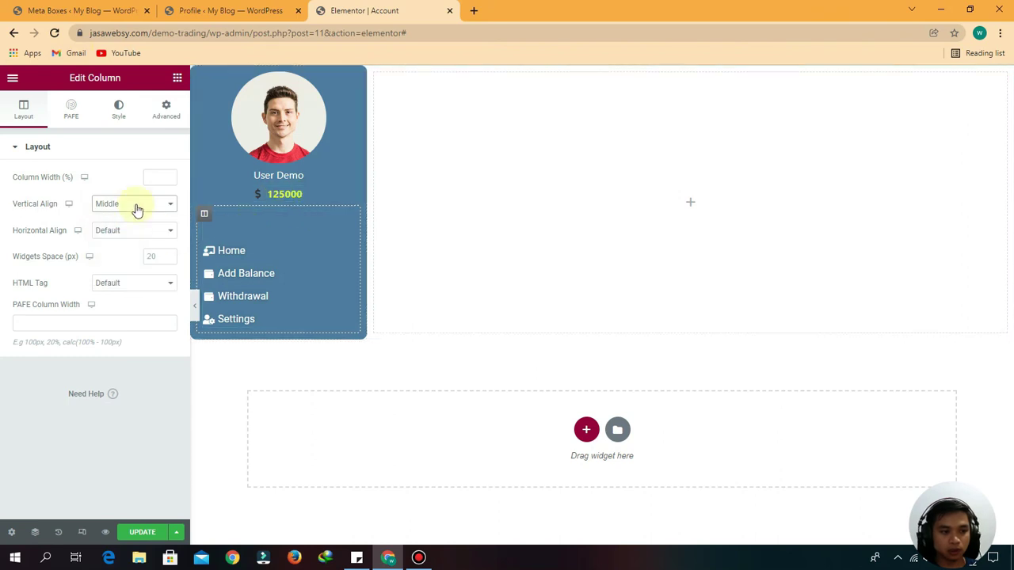
Reset the inner section column's vertical alignment to Default and set its unlinked left padding to 40 px.
left_click(126, 204)
left_click(115, 218)
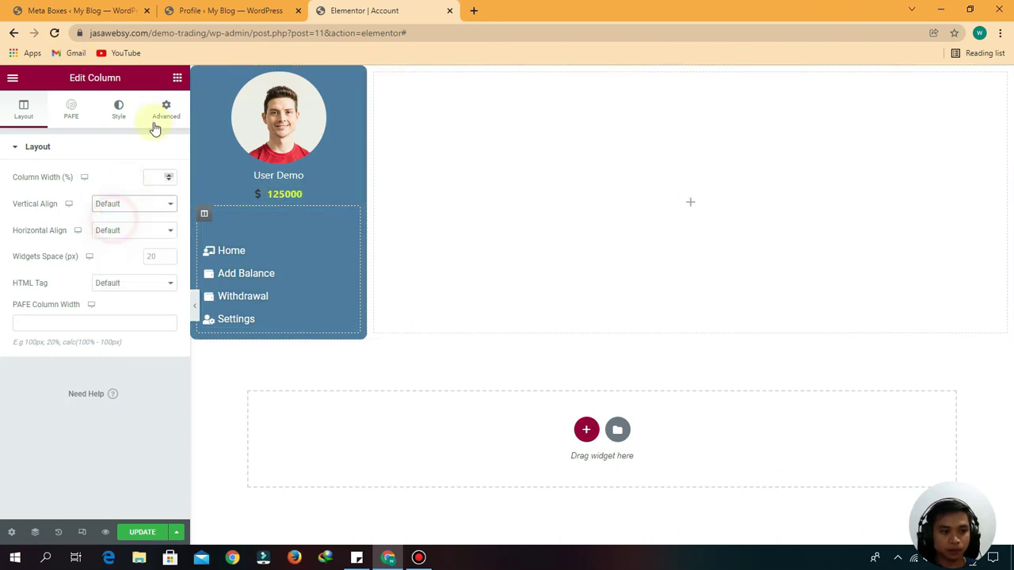
left_click(165, 110)
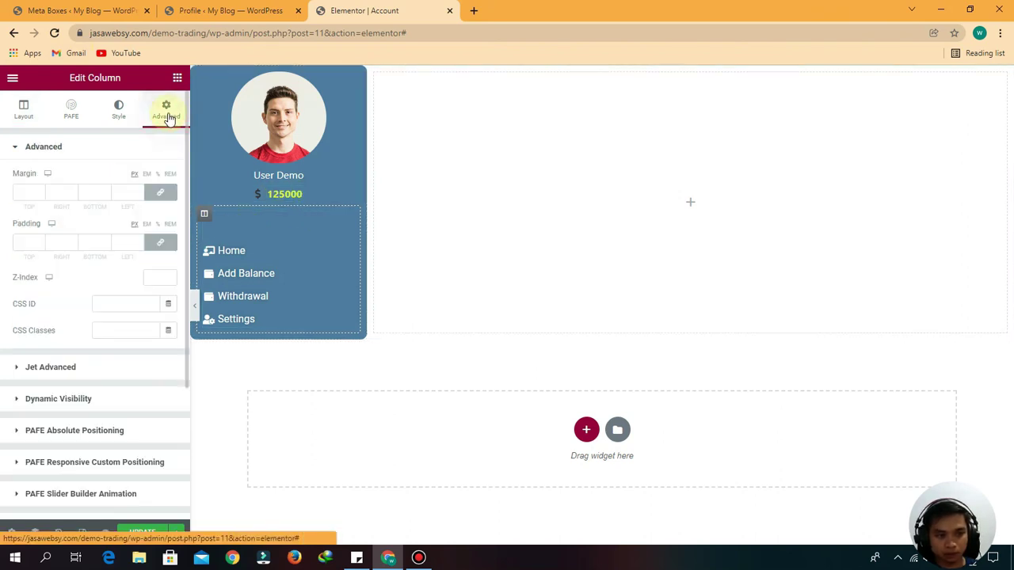
left_click(162, 243)
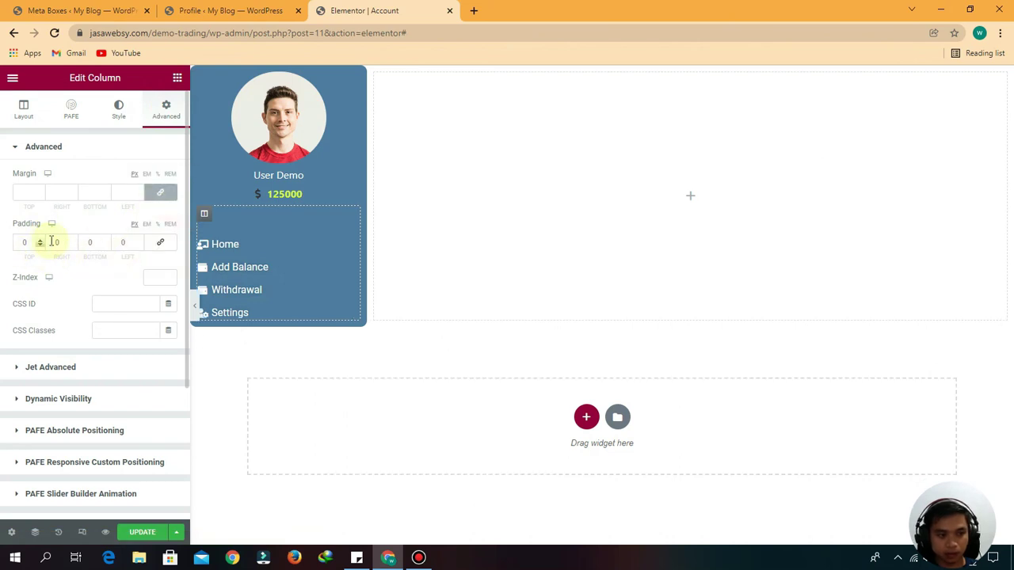
left_click(122, 241)
type("50")
key("BackSpace")
key("BackSpace")
type("40")
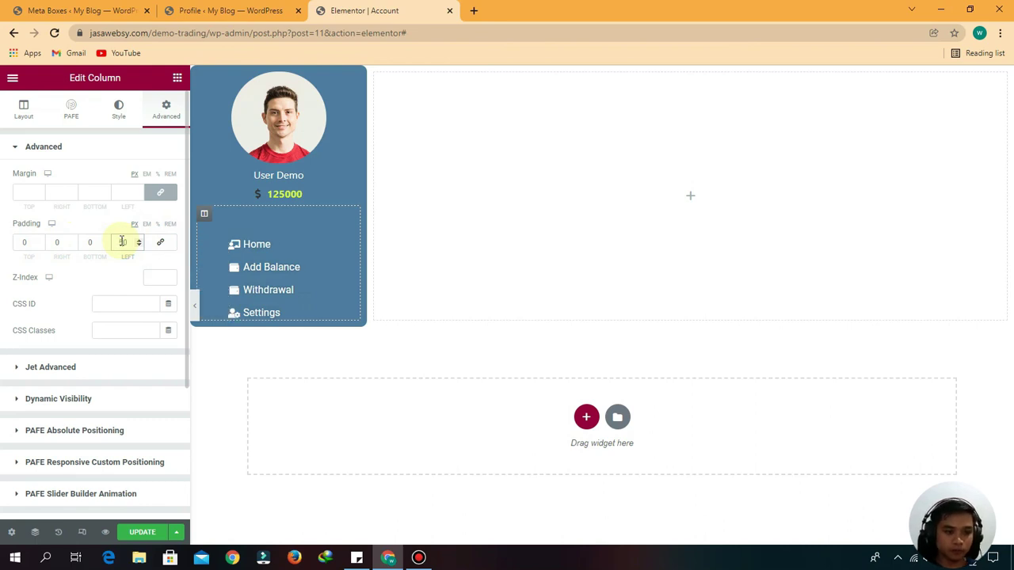
Set the height of the inner section holding the icon list to Fit To Screen, keeping its content width Boxed.
left_click(273, 218)
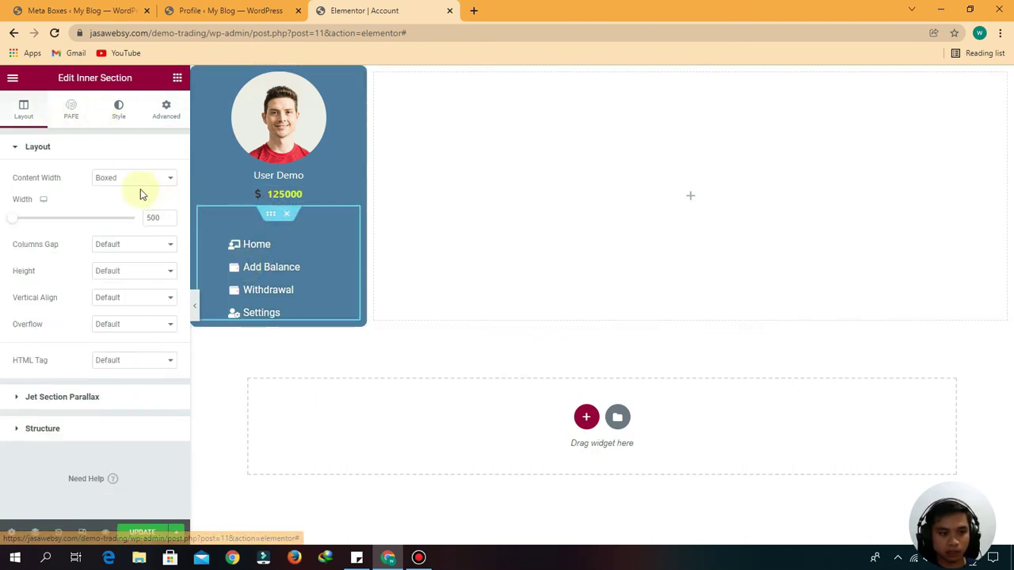
left_click(129, 179)
left_click(124, 190)
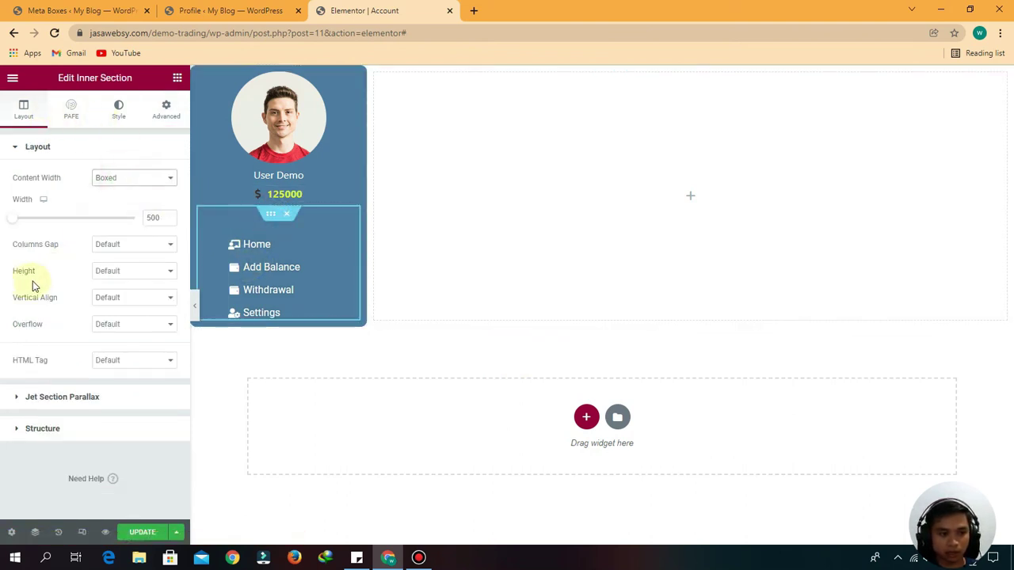
left_click(129, 273)
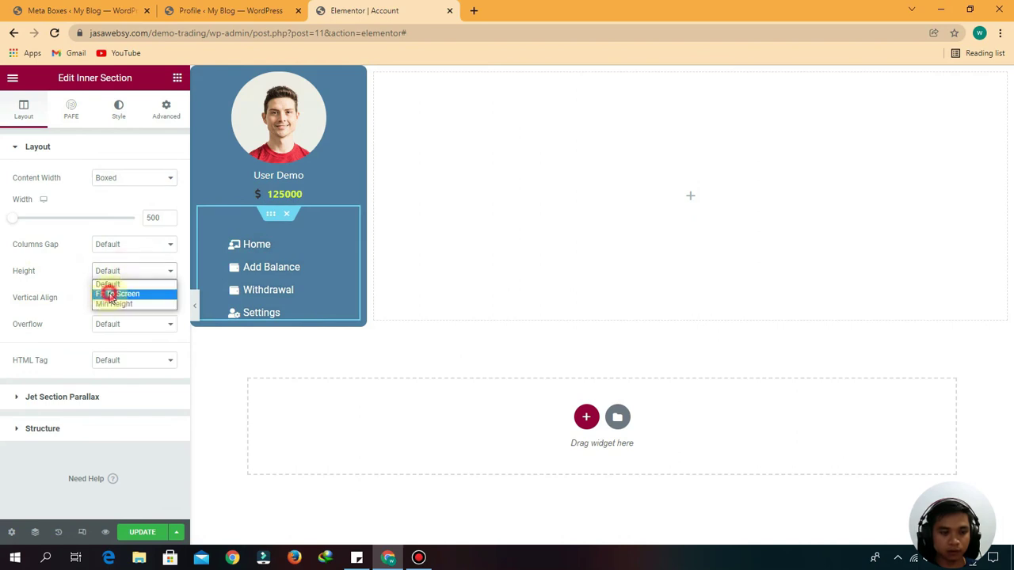
left_click(111, 295)
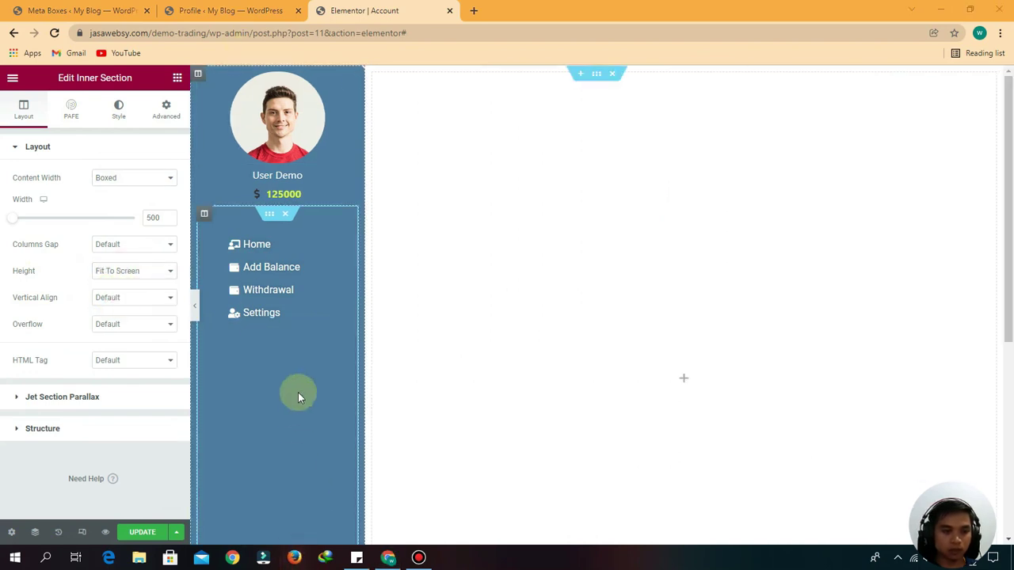
Set the icon list's top margin to 90 px and update the page.
left_click(350, 214)
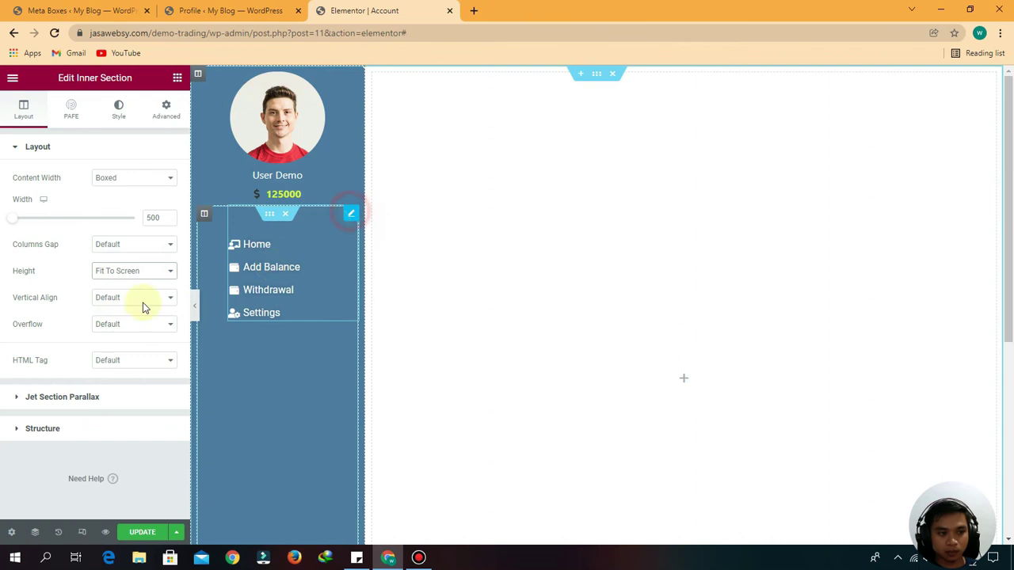
left_click(123, 106)
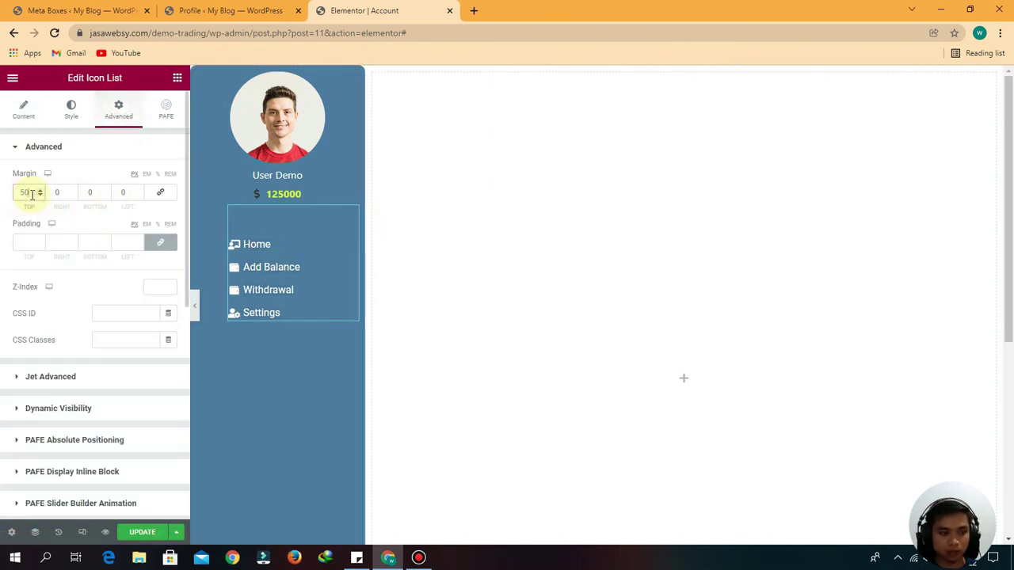
scroll(32, 194, "up", 20)
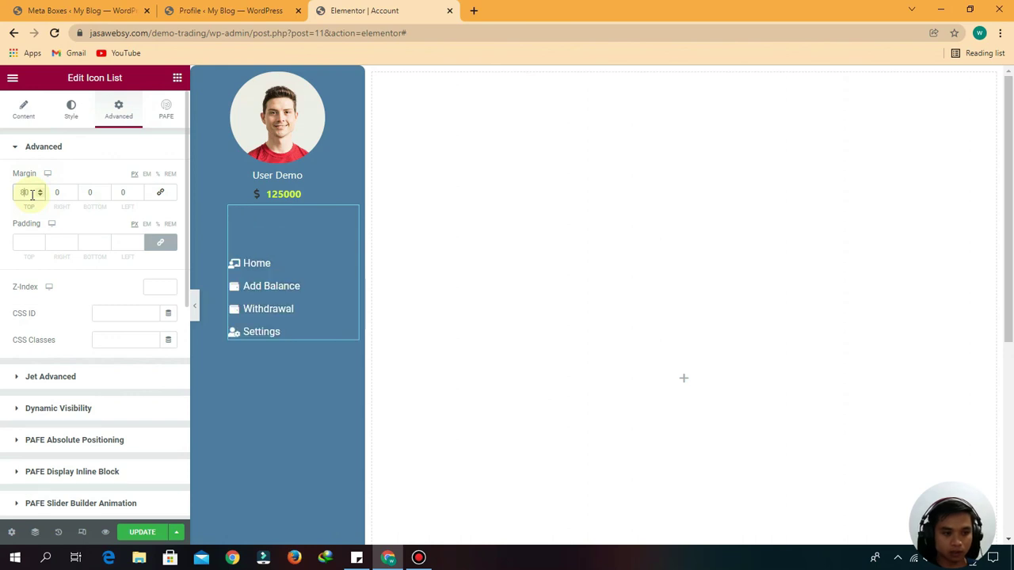
scroll(31, 194, "up", 8)
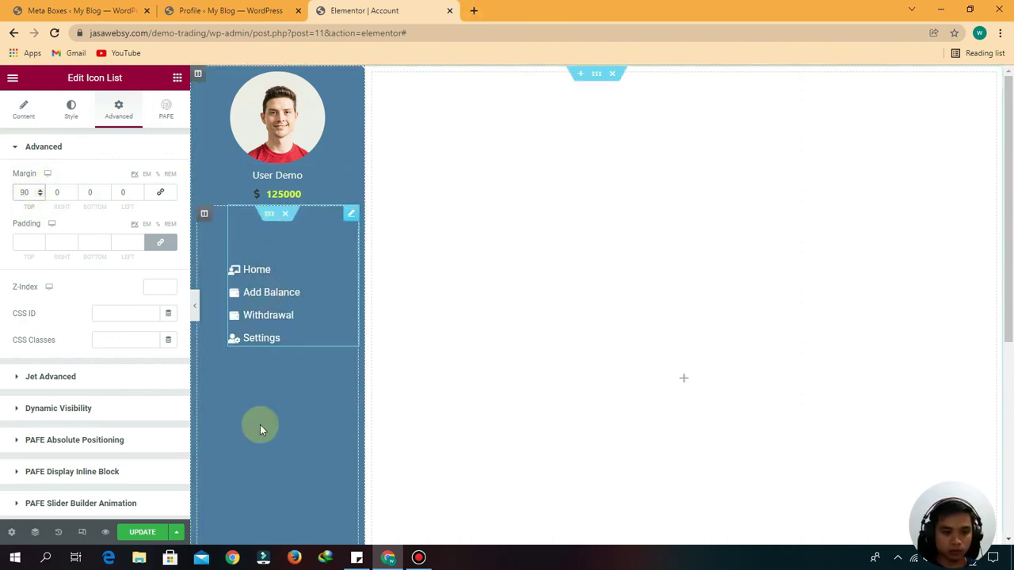
scroll(455, 390, "down", 3)
scroll(452, 388, "up", 3)
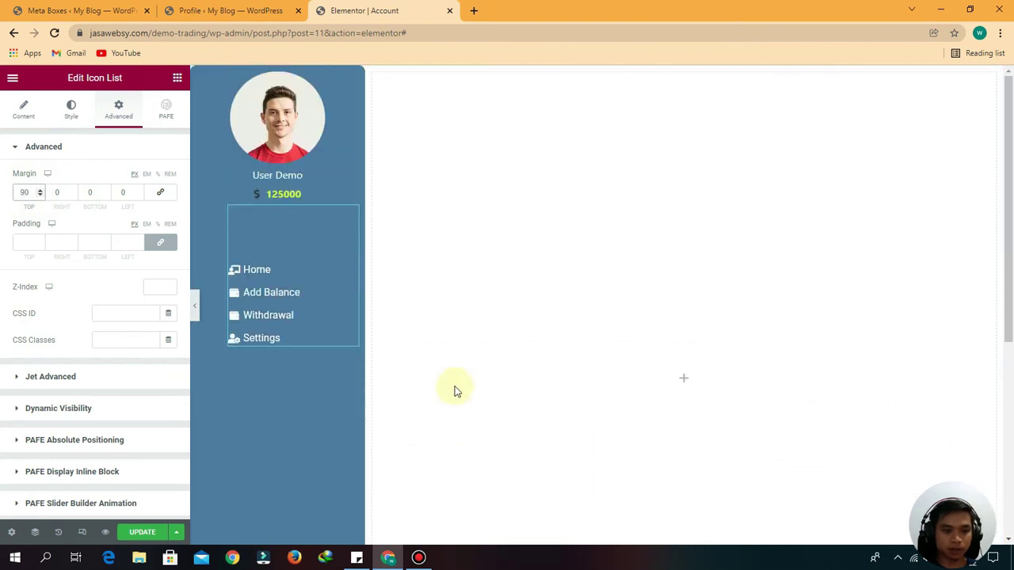
scroll(240, 345, "down", 4)
scroll(240, 346, "up", 4)
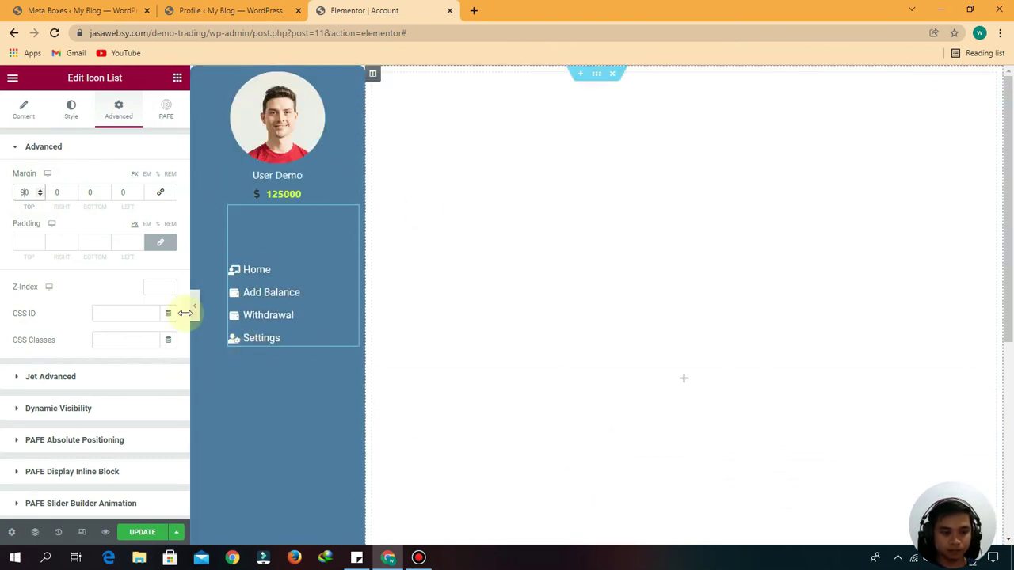
left_click(141, 534)
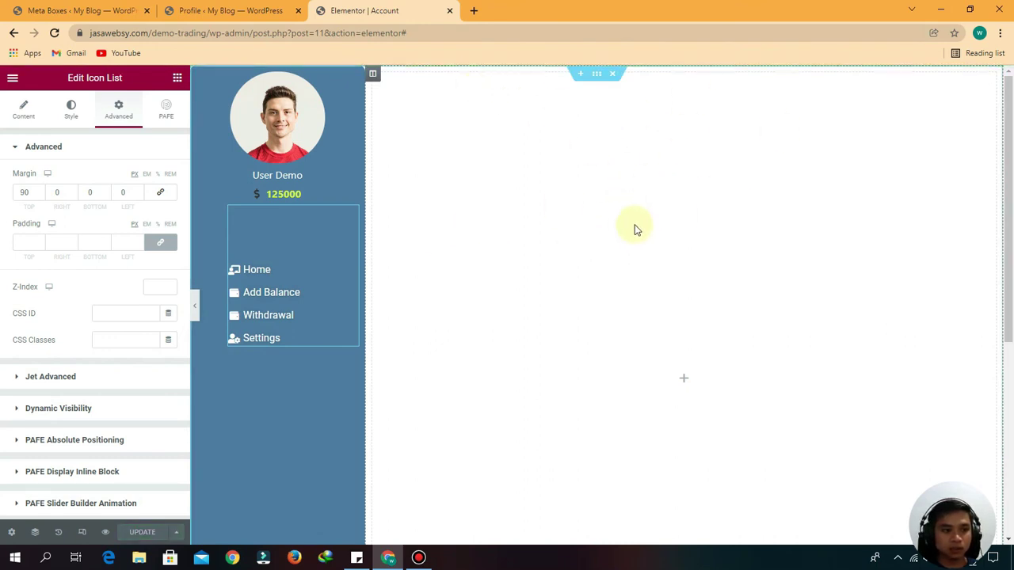
Add an inner section to the empty column beside the blue sidebar and delete its second column.
left_click(176, 78)
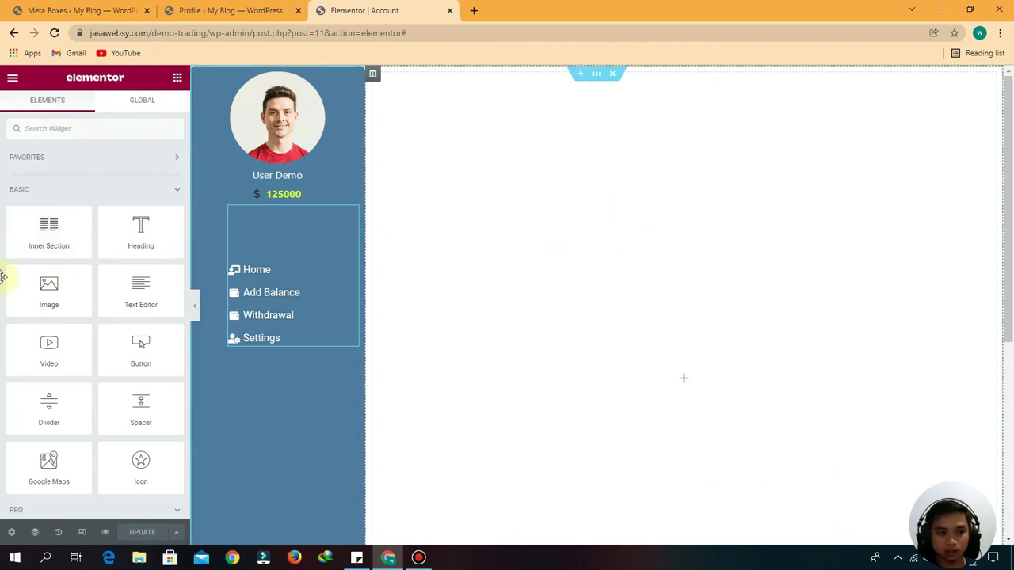
left_click_drag(49, 229, 680, 308)
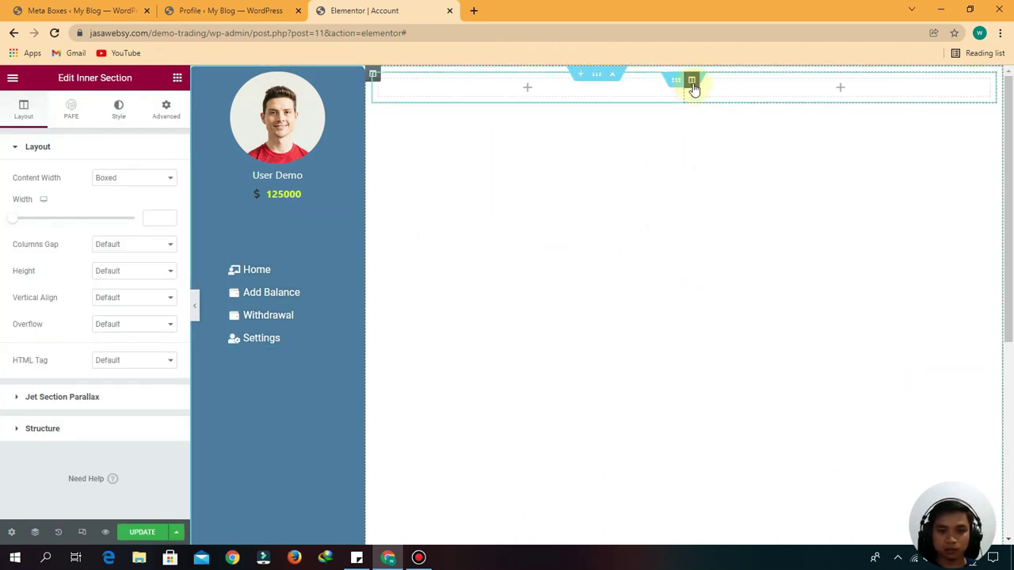
right_click(694, 88)
left_click(724, 265)
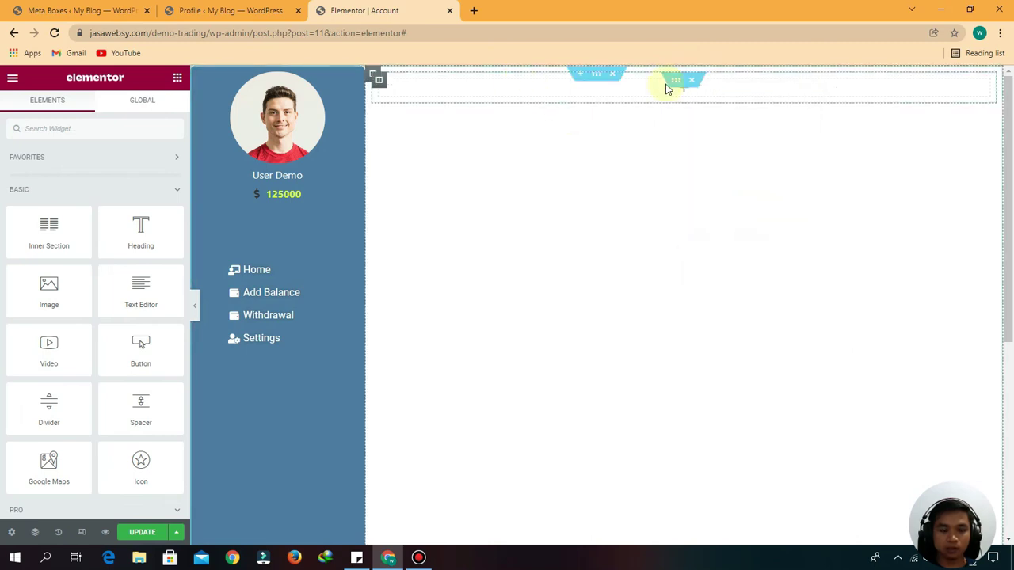
left_click(692, 80)
Add a Heading widget to the new inner section and set its title to Home.
left_click(178, 79)
left_click_drag(142, 241, 536, 102)
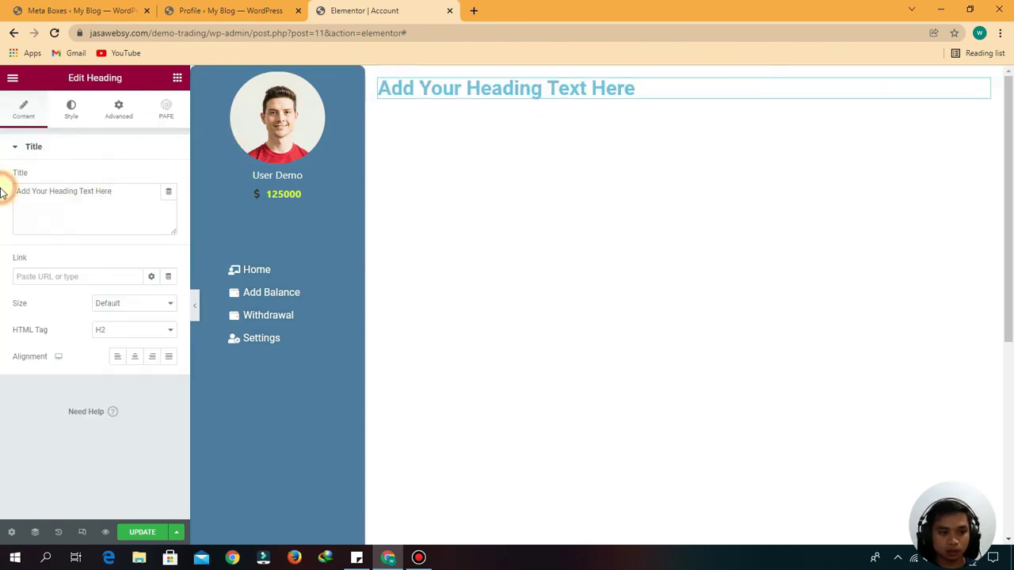
left_click(142, 192)
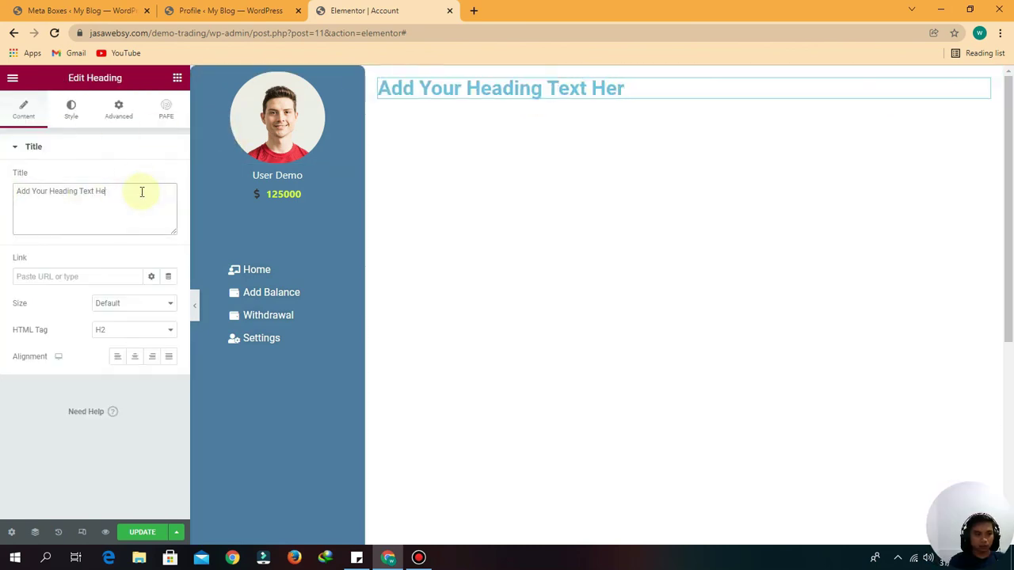
key("BackSpace")
key("BackSpace")
key("BackSpace")
key("BackSpace")
key("BackSpace")
key("BackSpace")
key("BackSpace")
key("BackSpace")
key("BackSpace")
key("BackSpace")
type("Home")
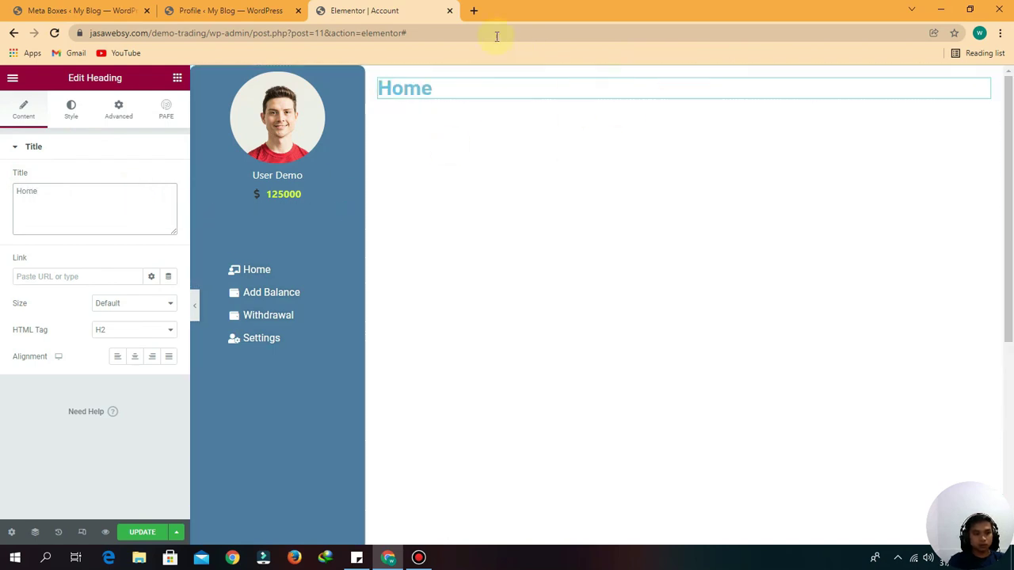
Add a Text Editor widget with its default text below the Home heading, and preview the updated page.
left_click(177, 77)
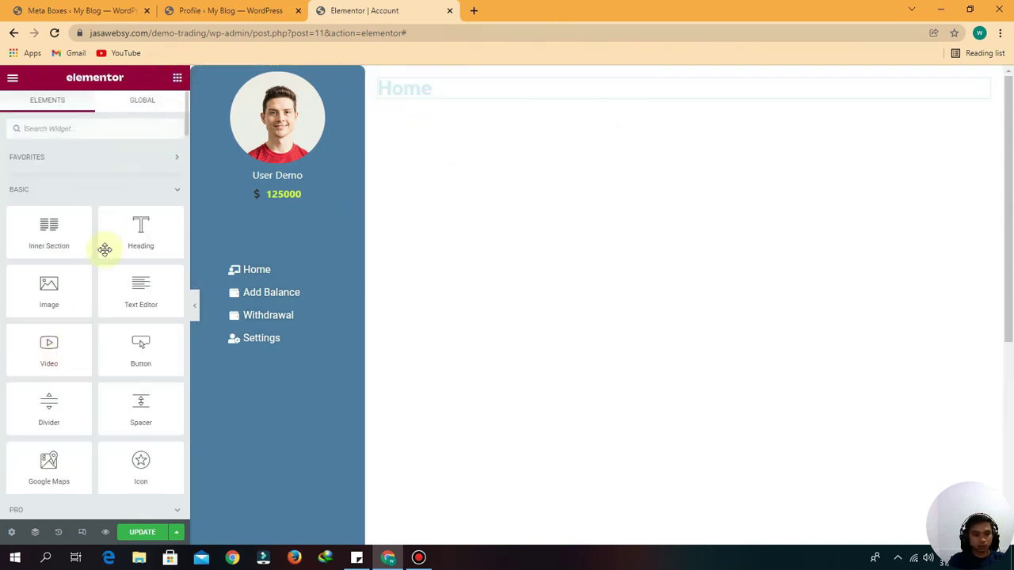
left_click_drag(138, 302, 429, 105)
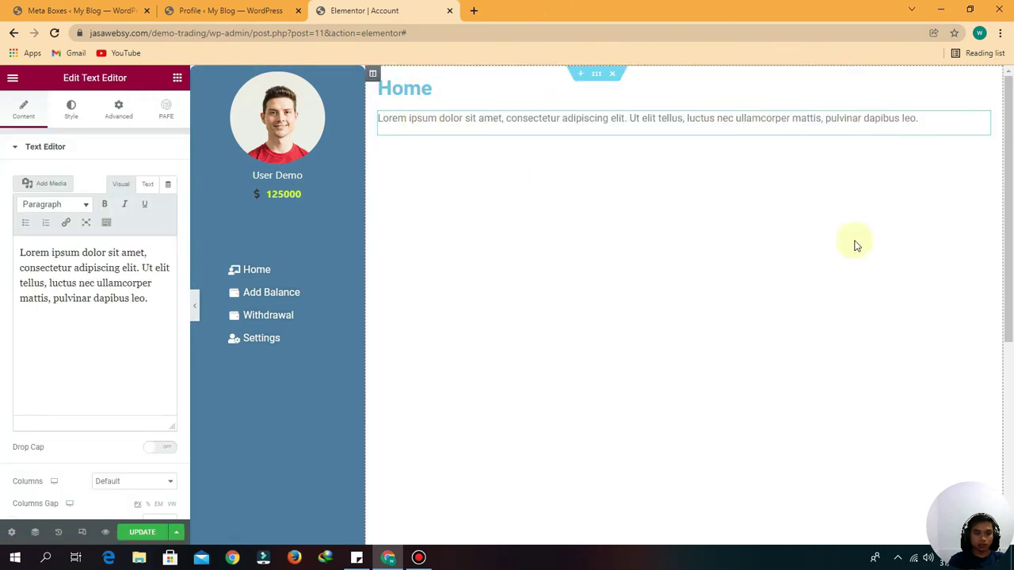
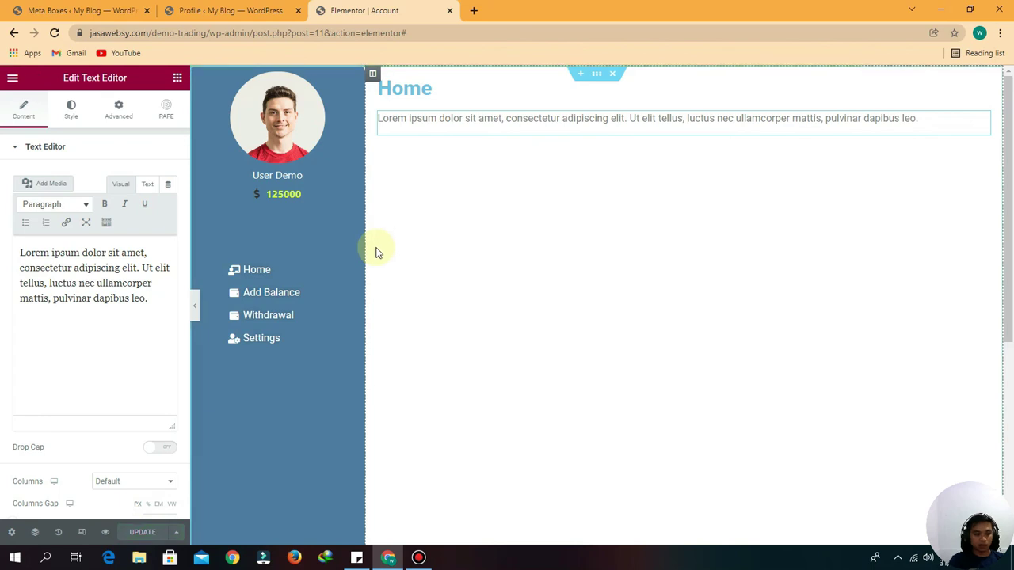
left_click(107, 532)
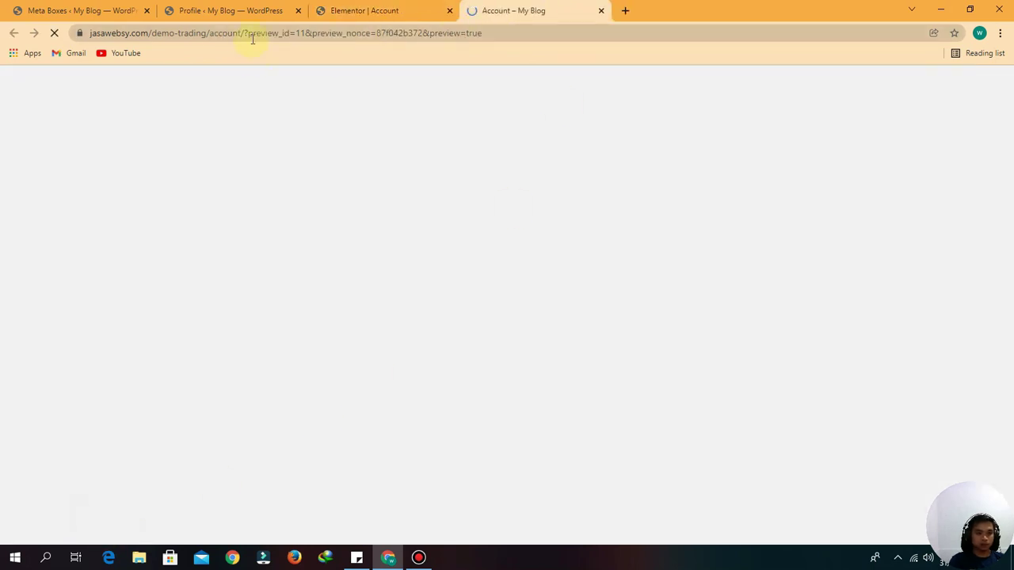
Examine the previewed Account page, checking the sidebar menu items and the Home content area.
scroll(147, 281, "down", 3)
scroll(147, 280, "up", 1)
scroll(148, 281, "down", 1)
scroll(147, 280, "up", 3)
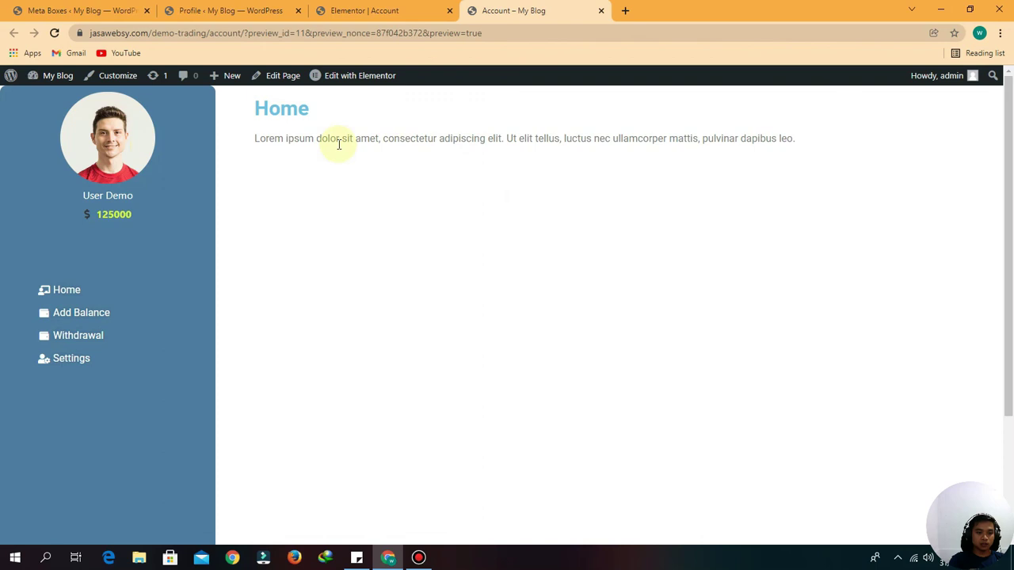
left_click_drag(382, 138, 796, 137)
left_click(898, 131)
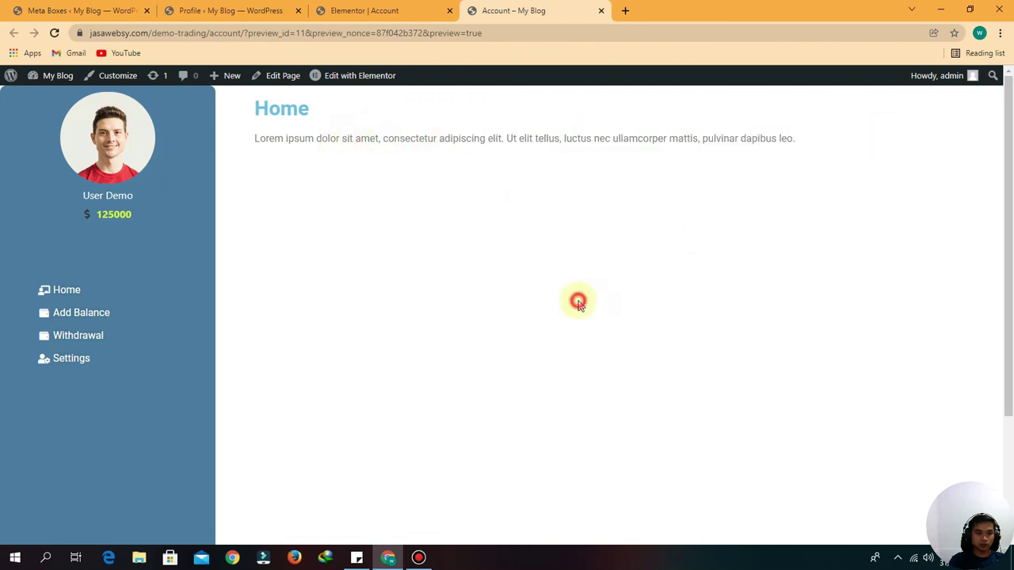
left_click_drag(76, 314, 93, 311)
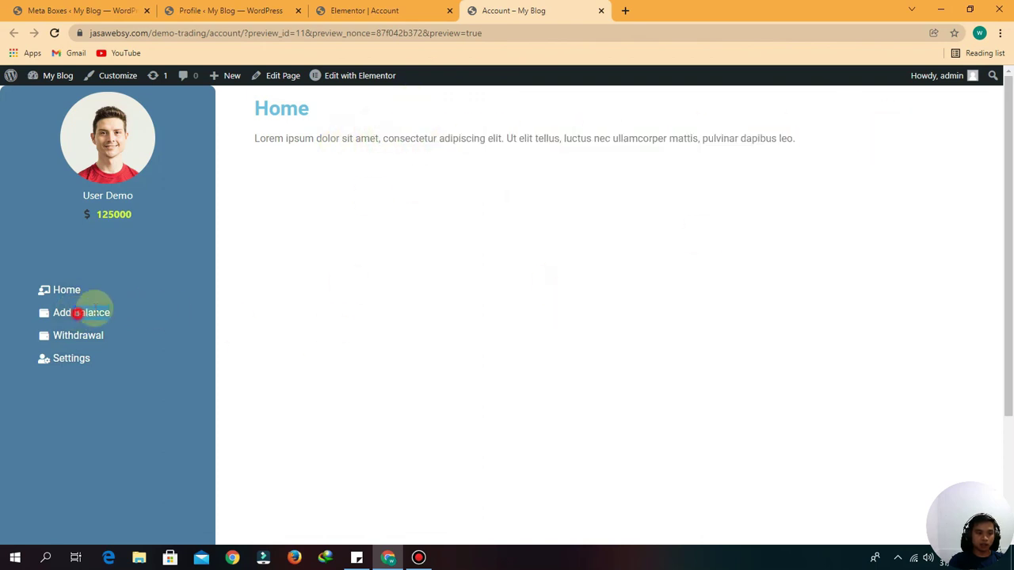
double_click(79, 335)
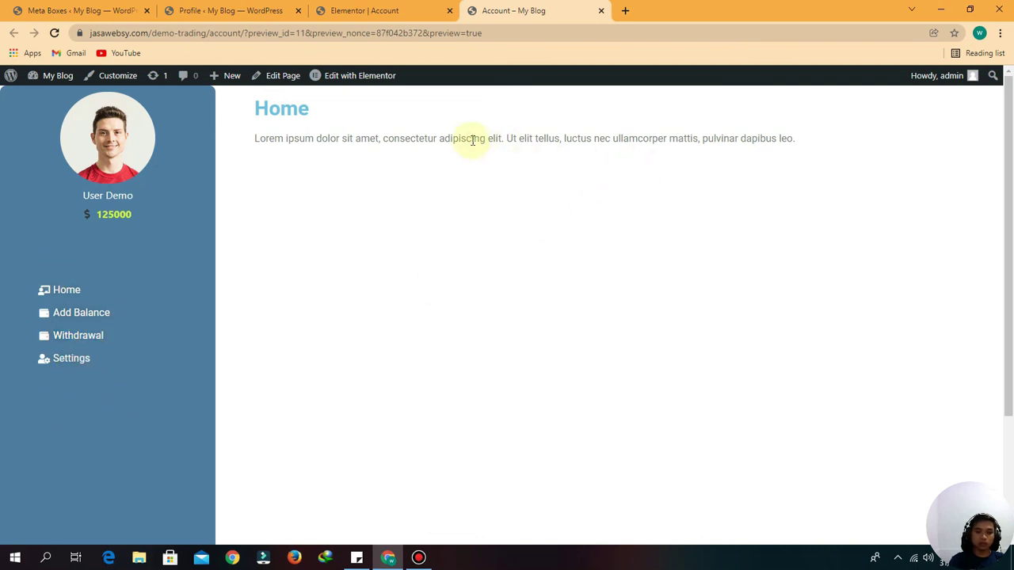
left_click_drag(473, 140, 707, 138)
left_click(463, 165)
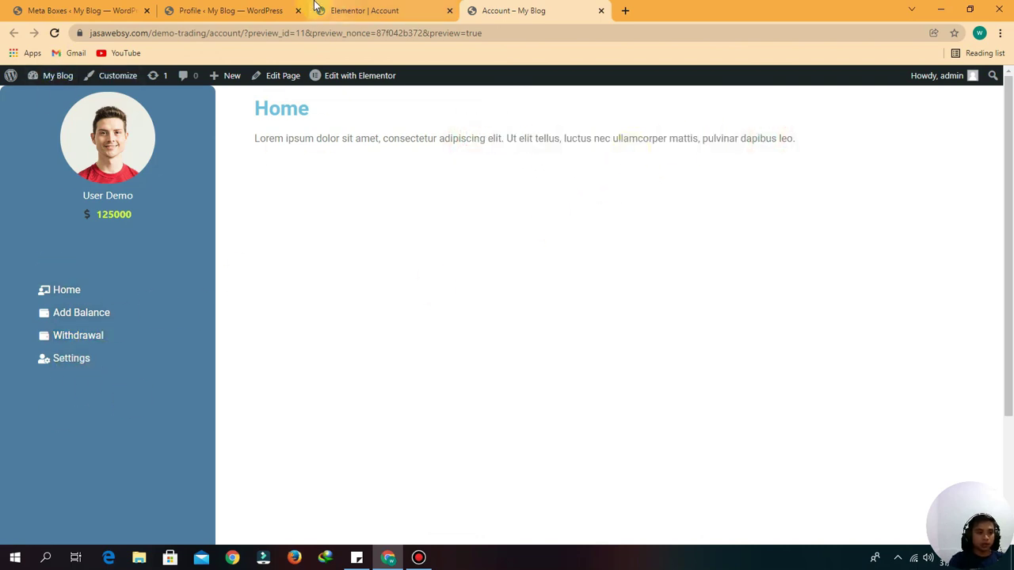
Compare the ACF User fields on the WordPress profile page with the Account preview, and return to the Elementor editor.
left_click(380, 11)
left_click(266, 8)
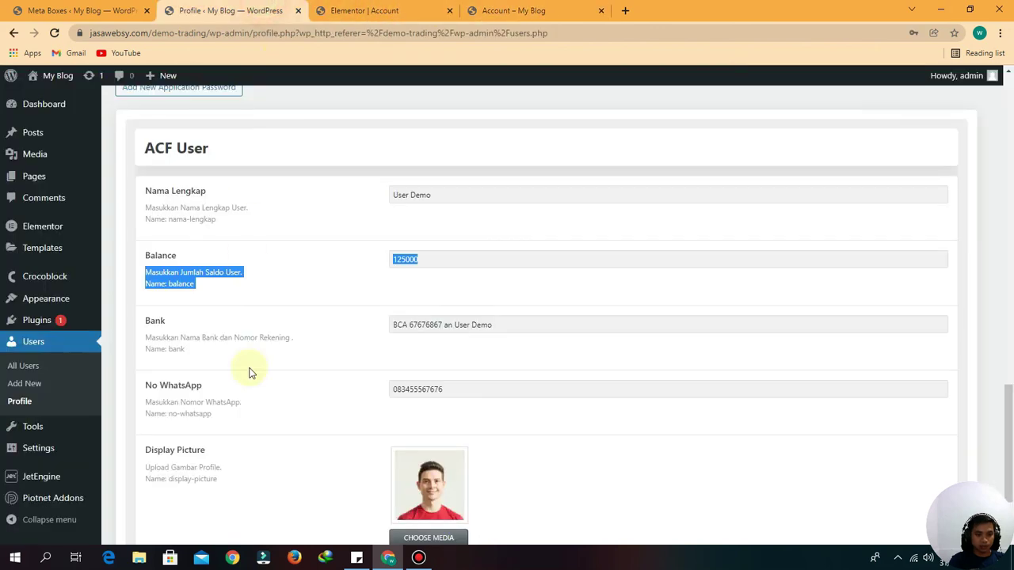
left_click(521, 8)
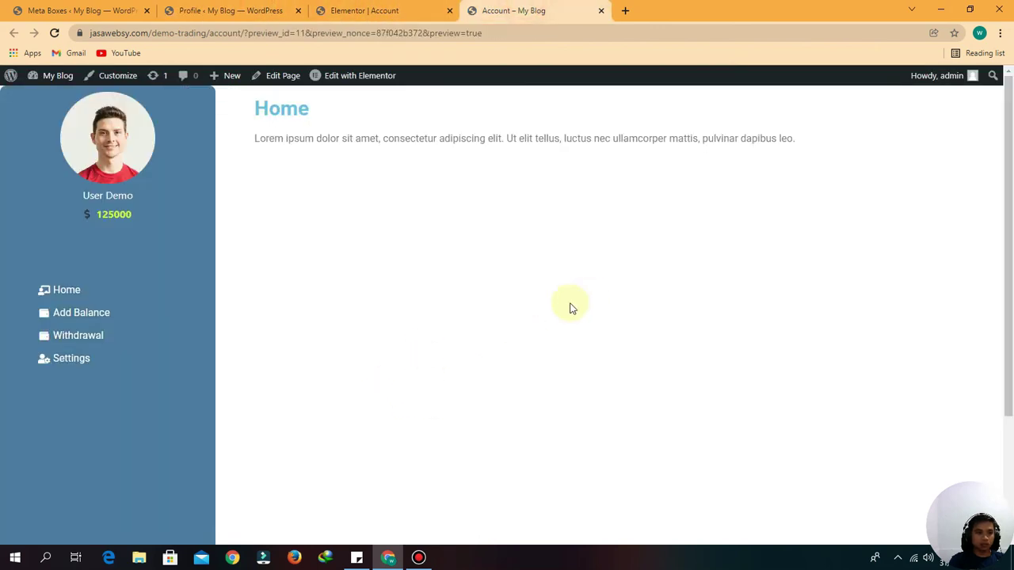
left_click(235, 9)
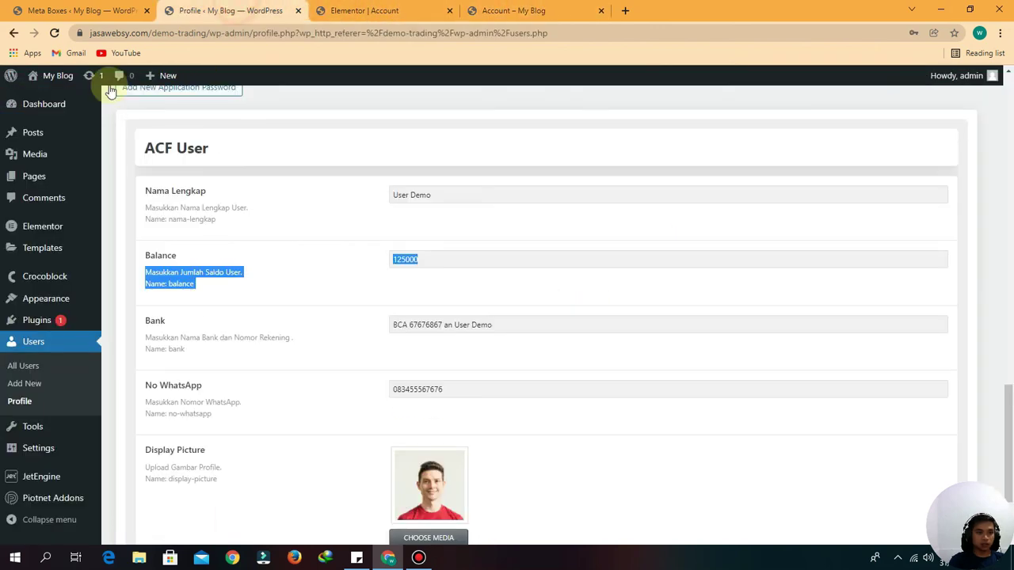
left_click(342, 10)
left_click(200, 8)
scroll(283, 305, "down", 3)
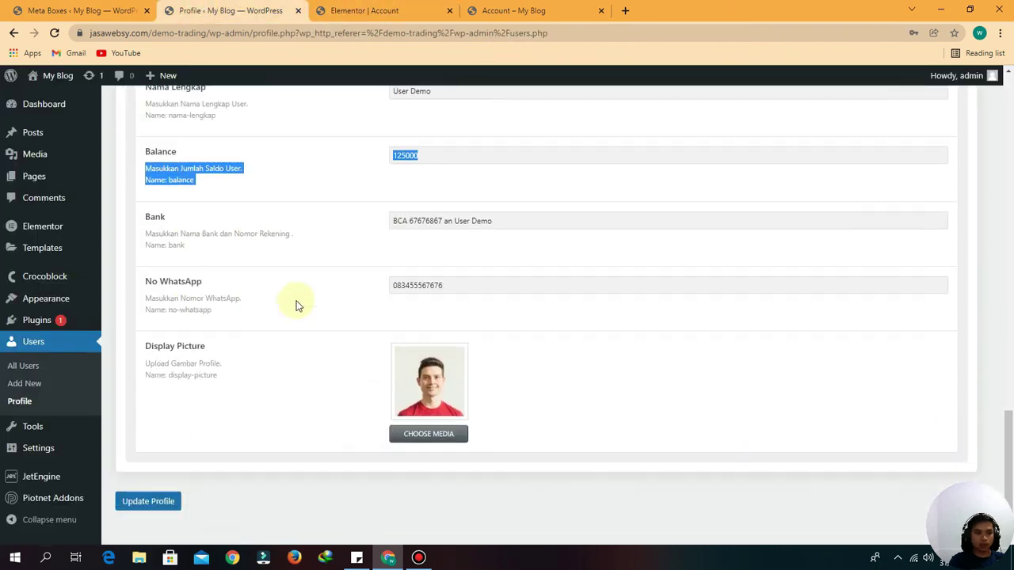
left_click(468, 7)
left_click(396, 10)
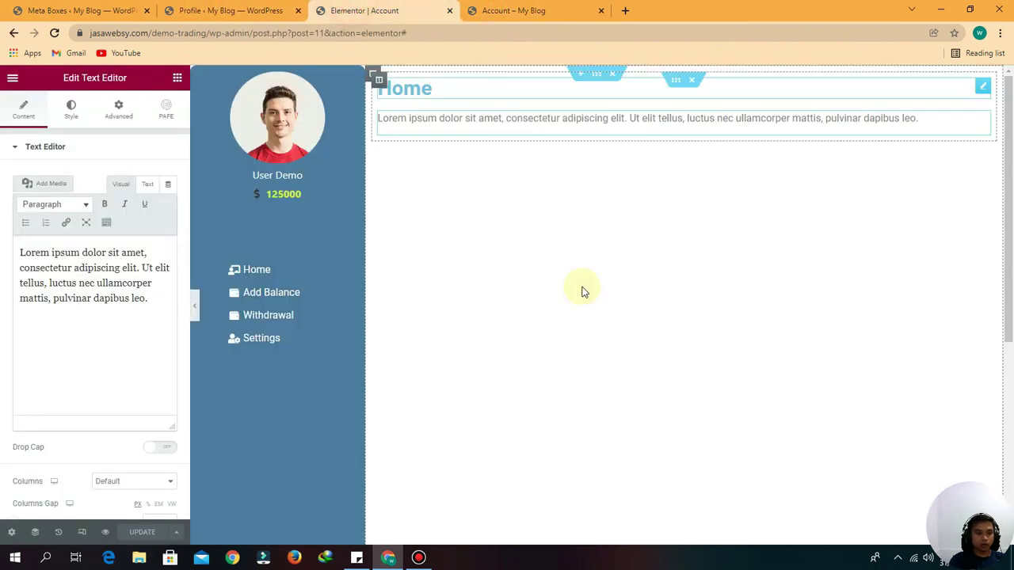
Try a Dynamic Field widget with Meta Data source and the Bank field below the Home text, and delete the widget.
left_click(177, 79)
type("dyn")
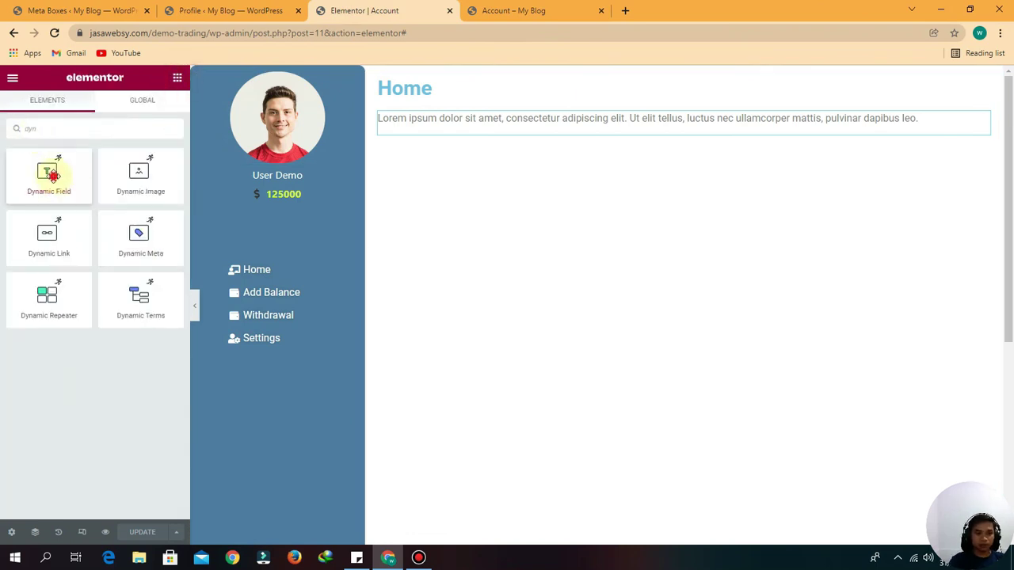
left_click_drag(49, 174, 498, 161)
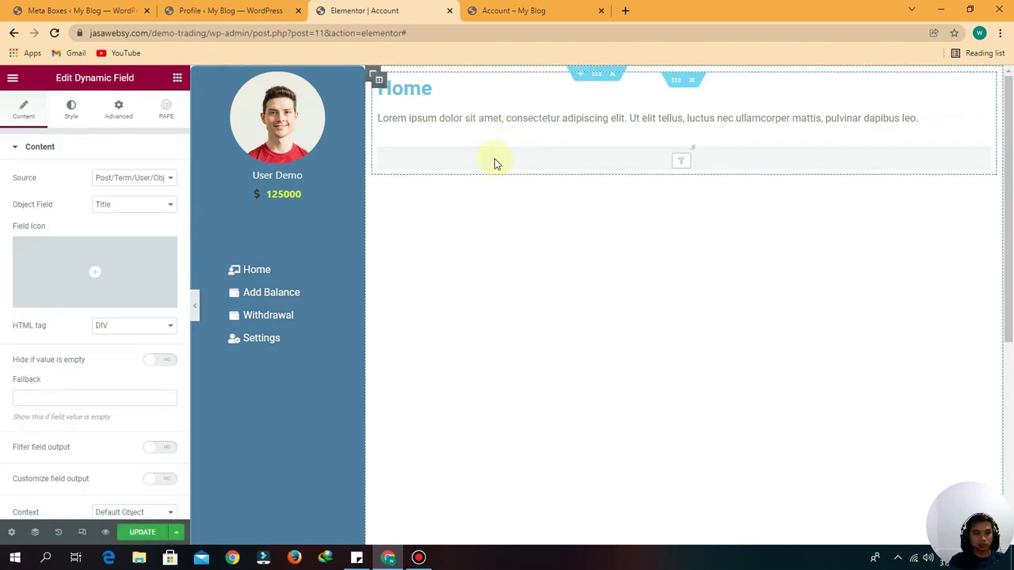
left_click(133, 179)
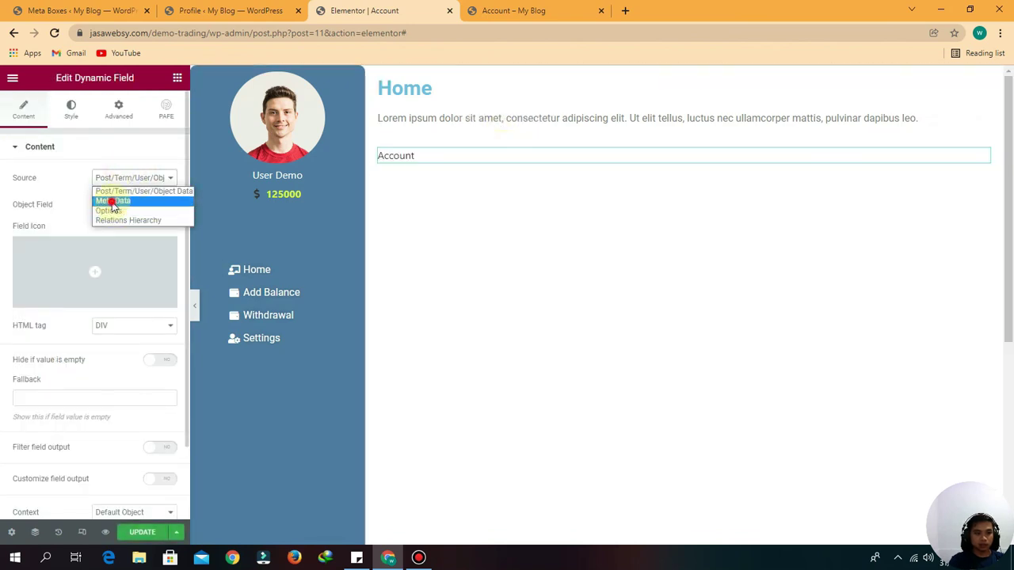
left_click(114, 202)
left_click(135, 205)
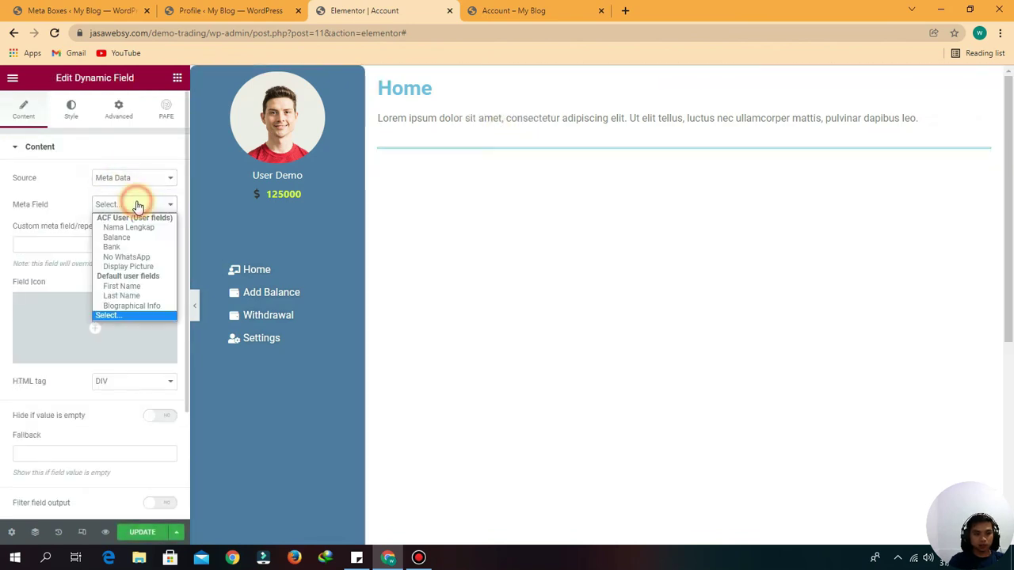
left_click(119, 248)
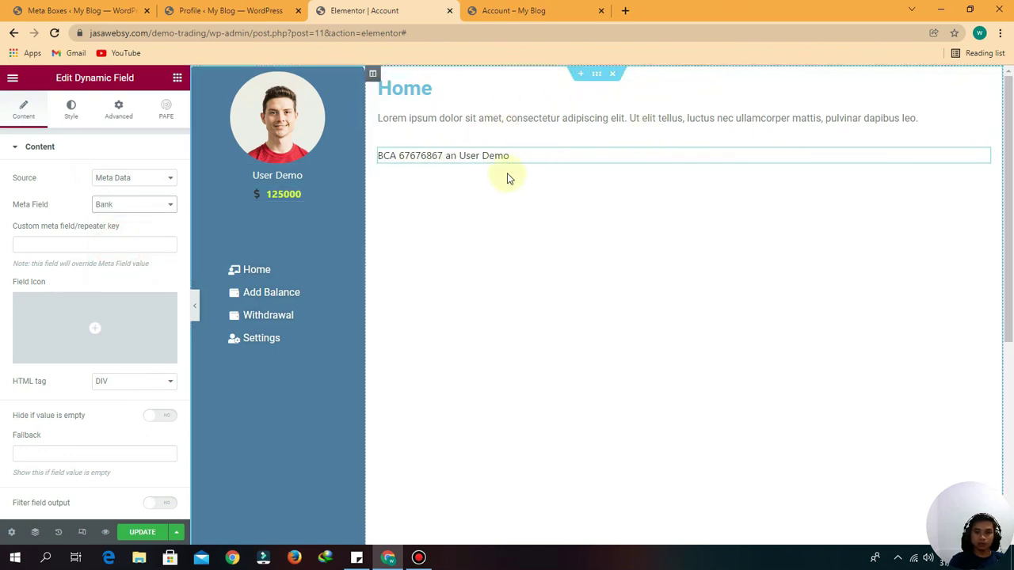
right_click(987, 162)
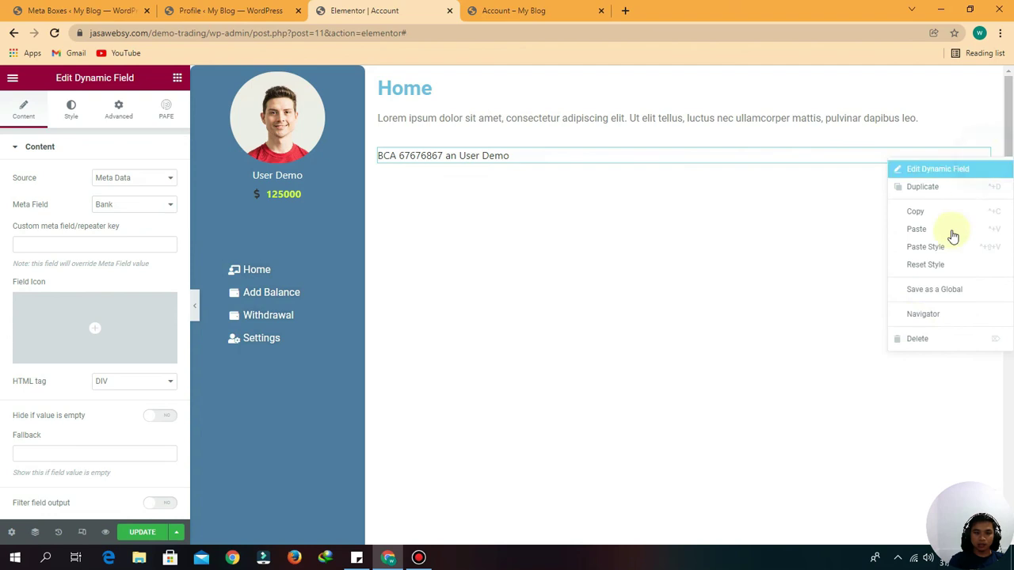
left_click(913, 340)
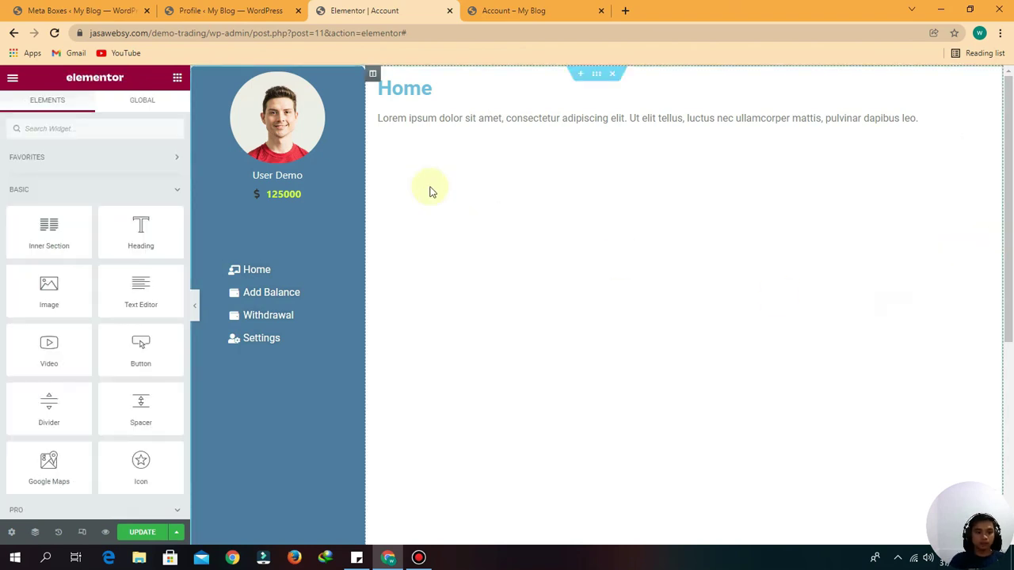